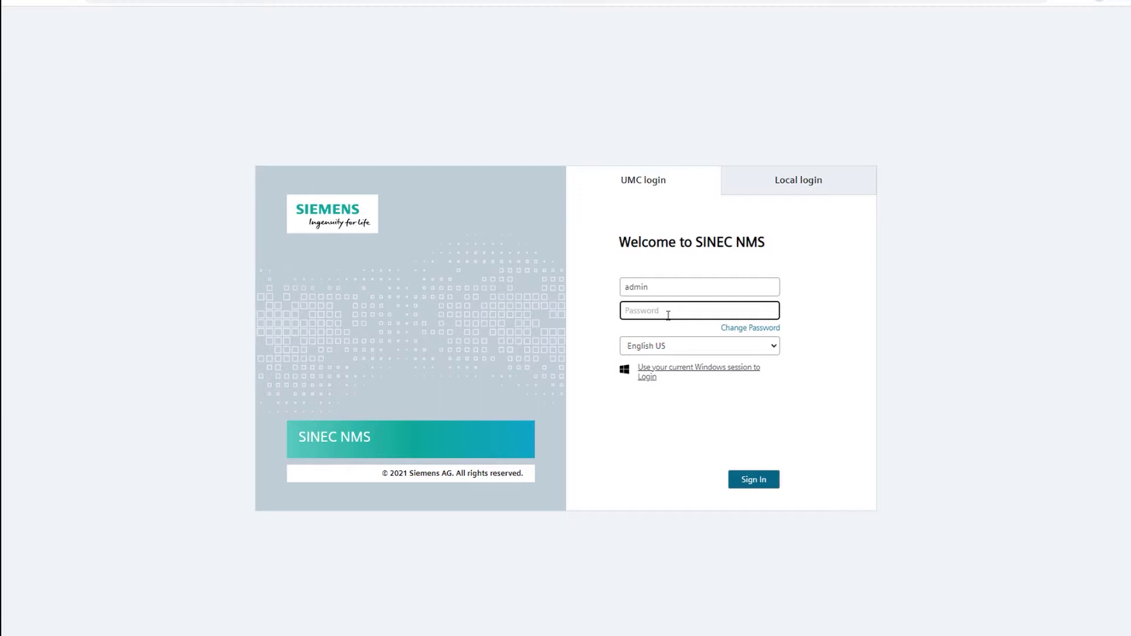
Sign in to SINEC NMS as admin with the account password
type("*")
key("Return")
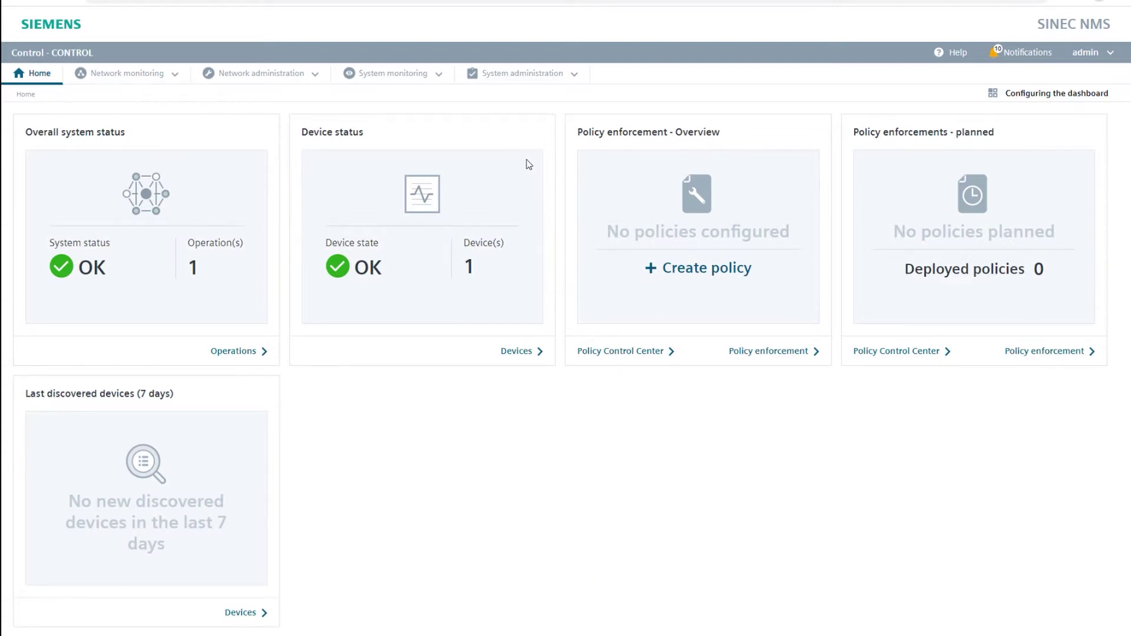
Create an enabled scan range 'WLAN' from 192.168.0.1 to 192.168.0.254 for Operation1
left_click(519, 75)
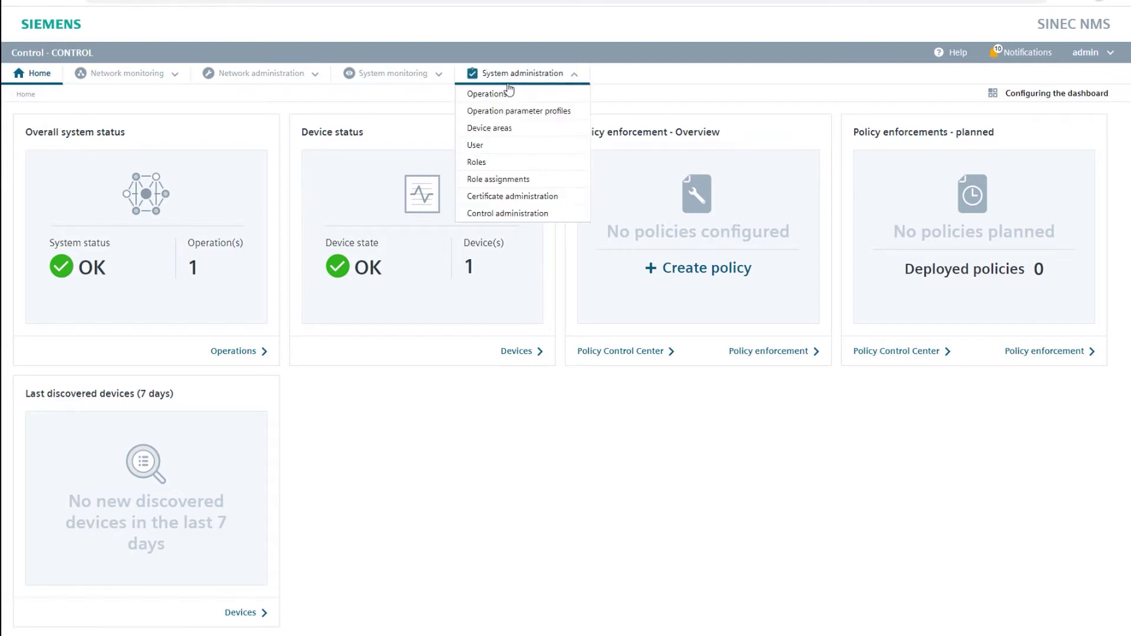
left_click(501, 96)
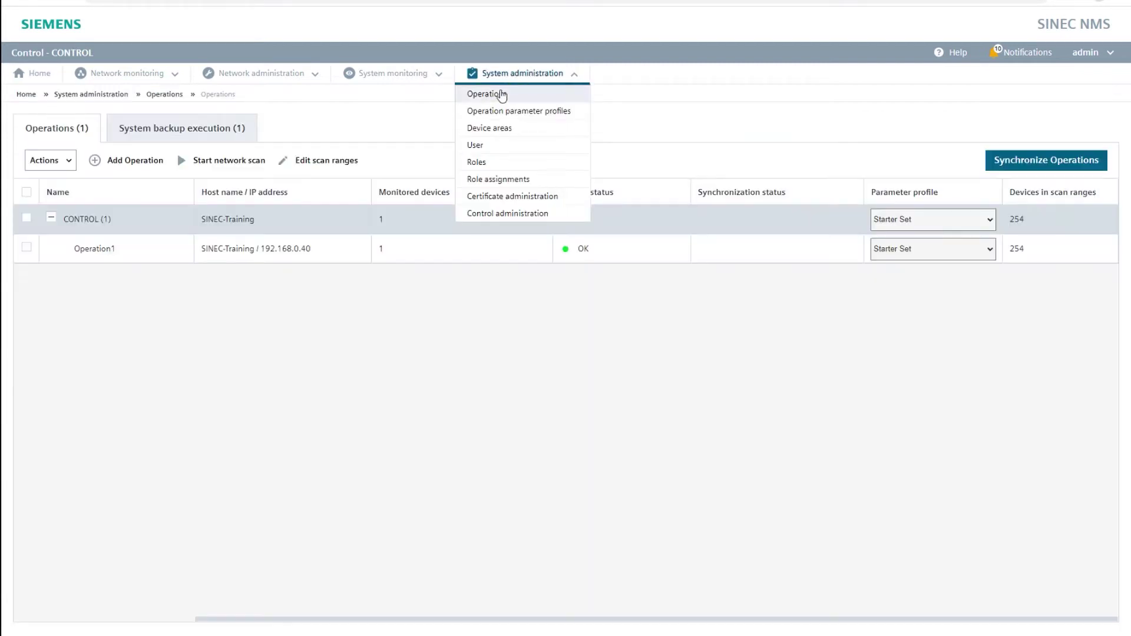
left_click(25, 250)
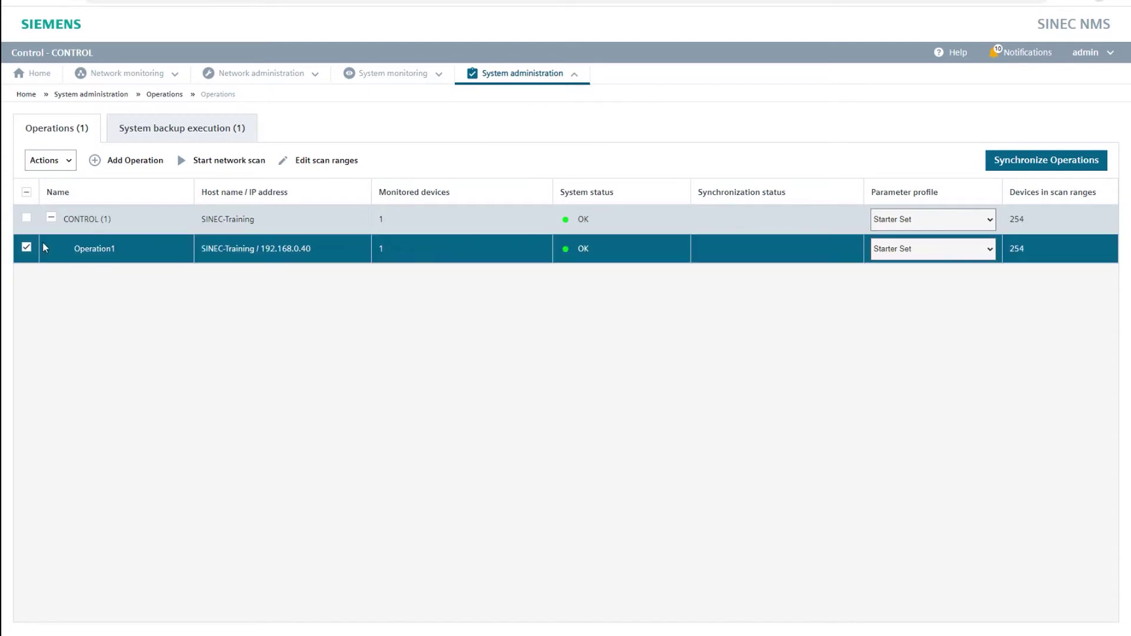
left_click(317, 160)
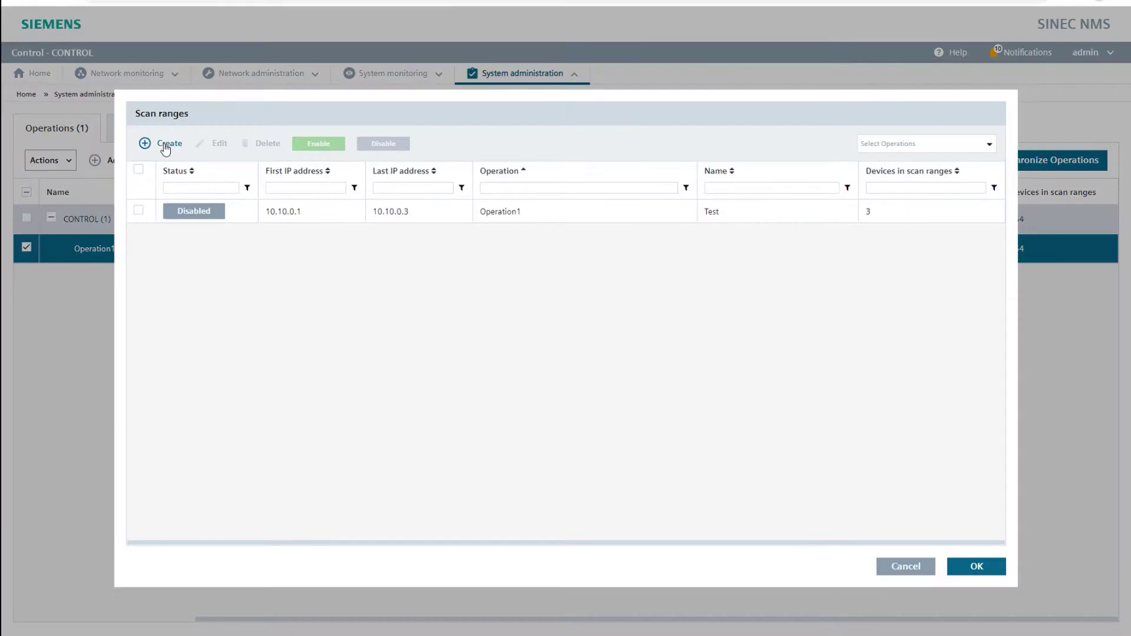
left_click(165, 147)
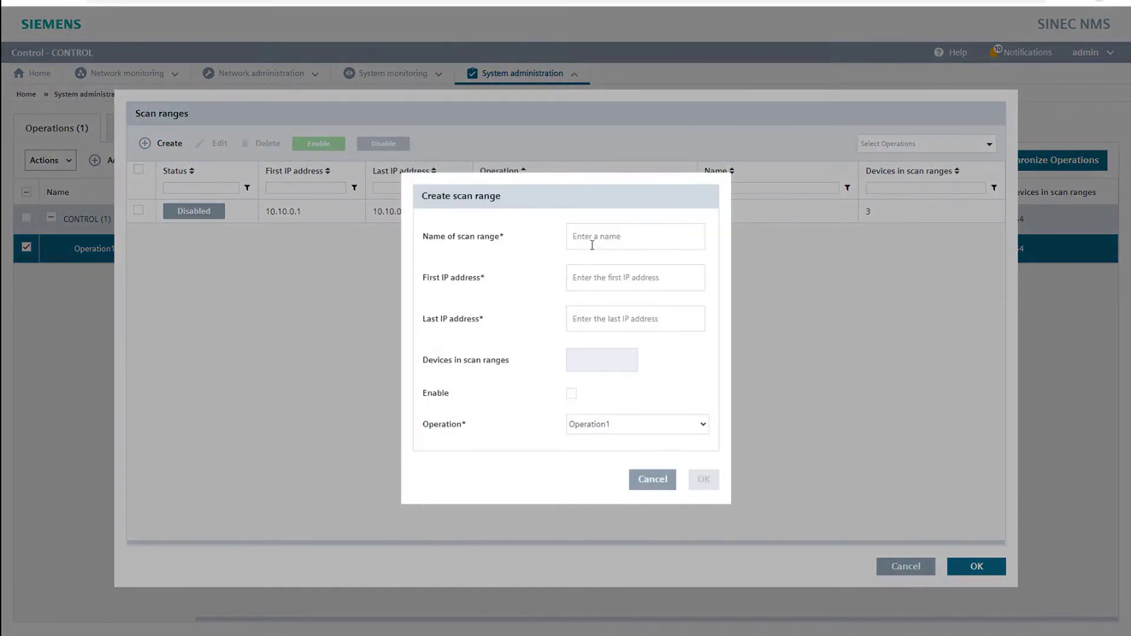
type("WLAN")
type("192.168.0.")
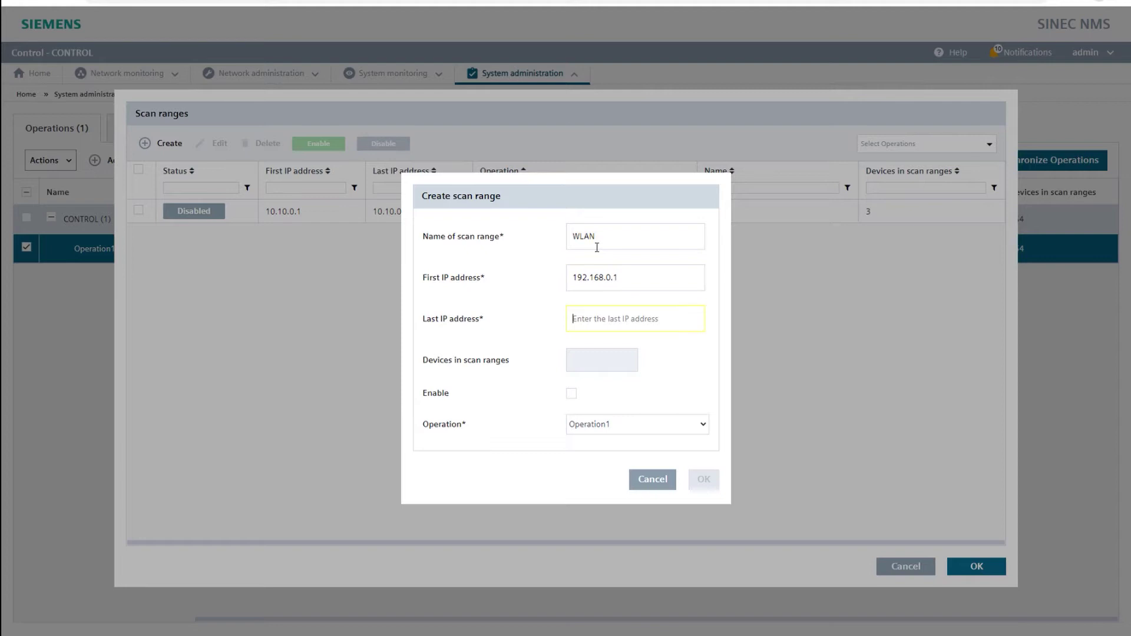
type("192.168.0.254")
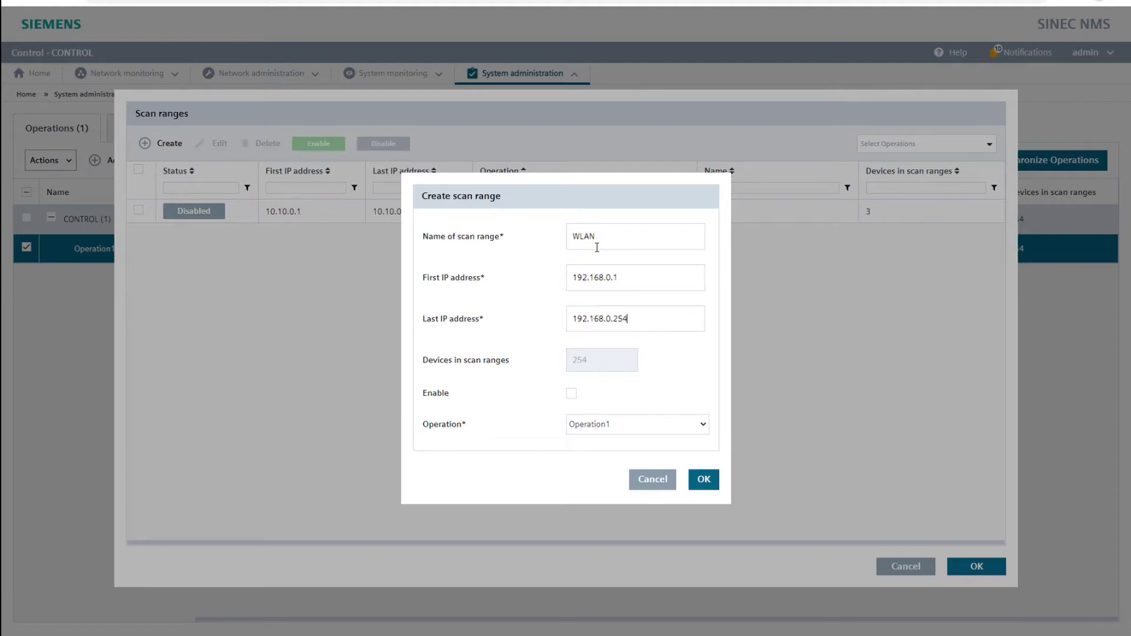
left_click(571, 394)
left_click(705, 480)
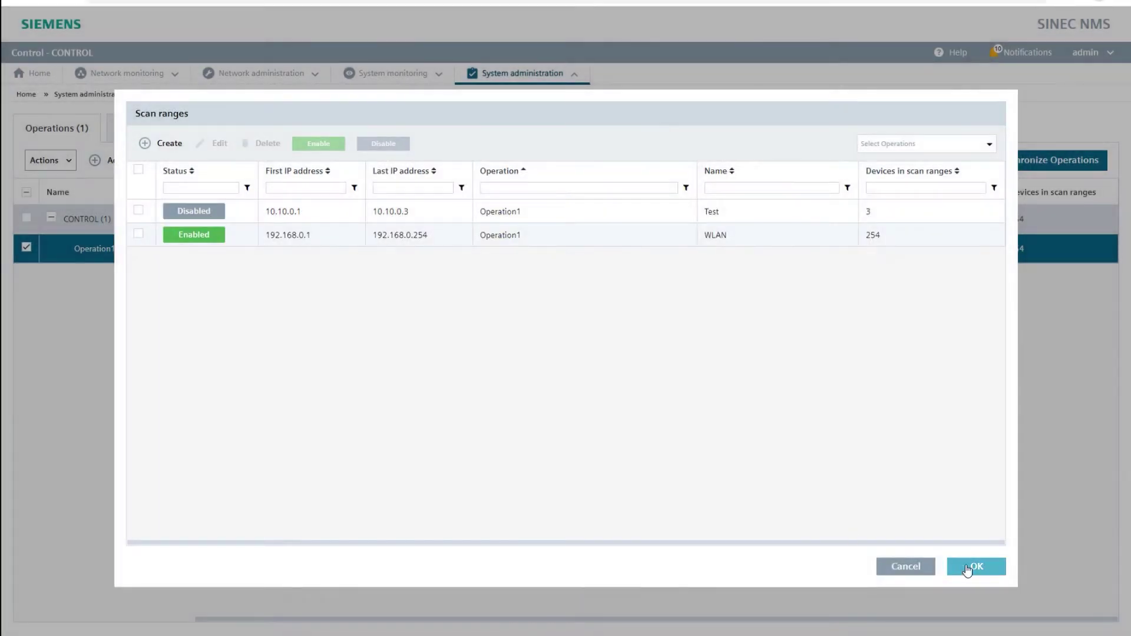
Apply the scan range change, synchronize Operation1 and run a network scan on it
left_click(967, 567)
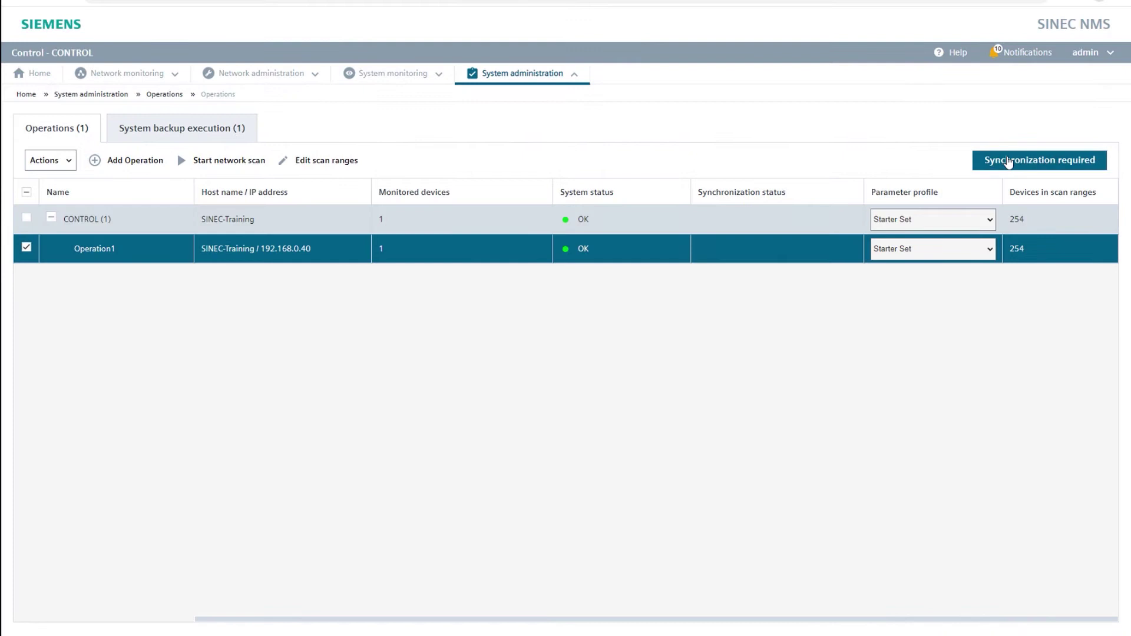
left_click(1009, 162)
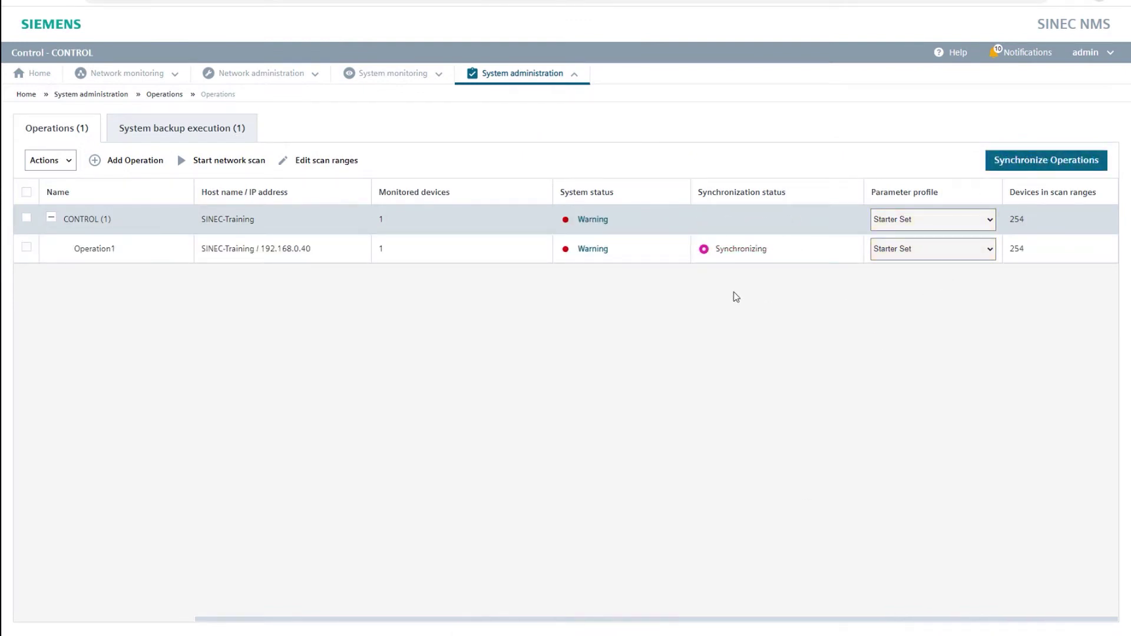
left_click(27, 247)
left_click(246, 162)
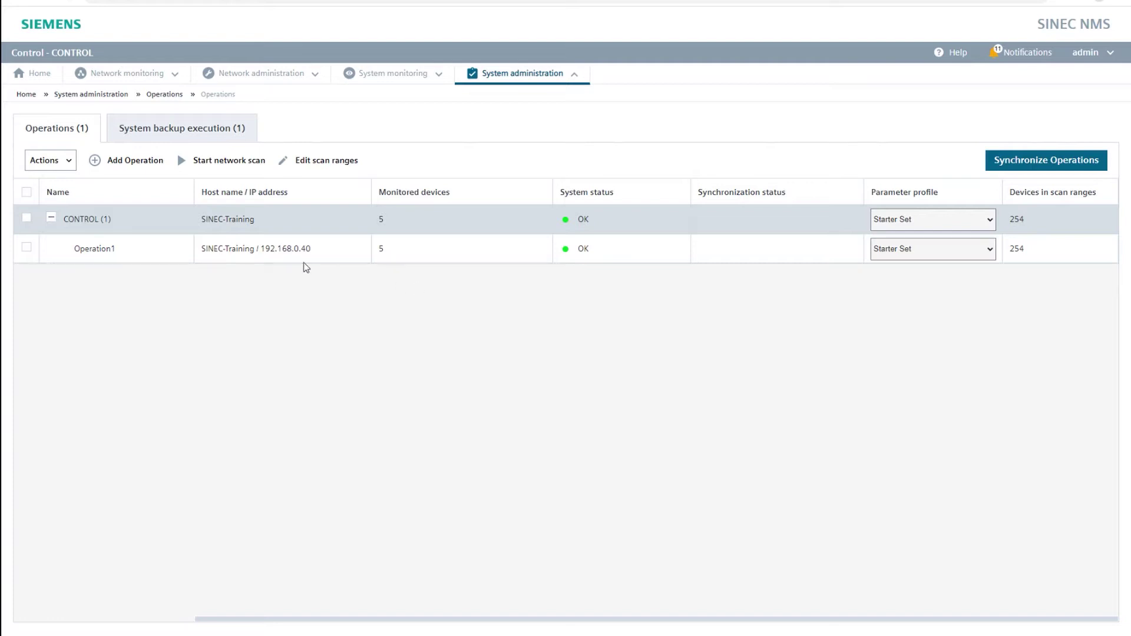
View the Devices list with the five discovered devices, including access points AP_01 and AP_02
left_click(127, 73)
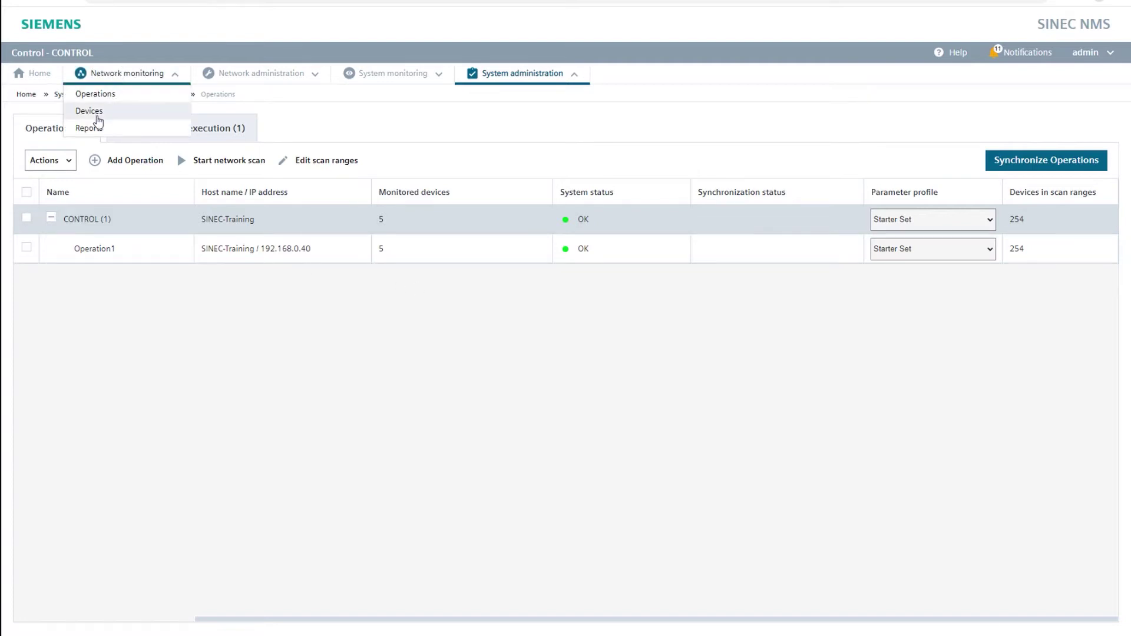
left_click(96, 116)
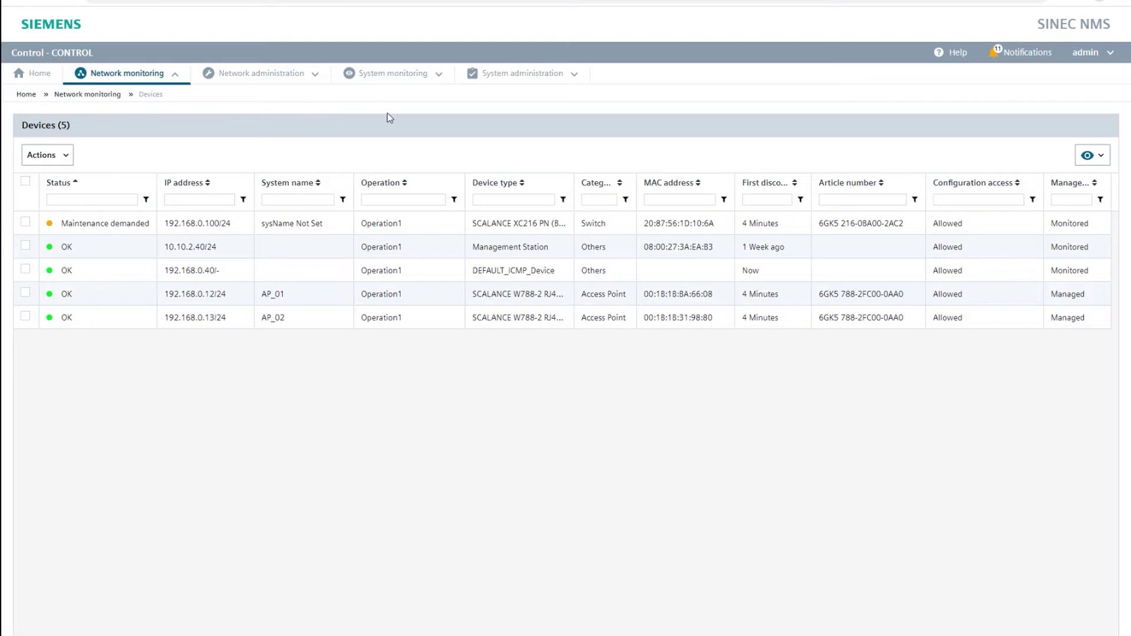
left_click(540, 77)
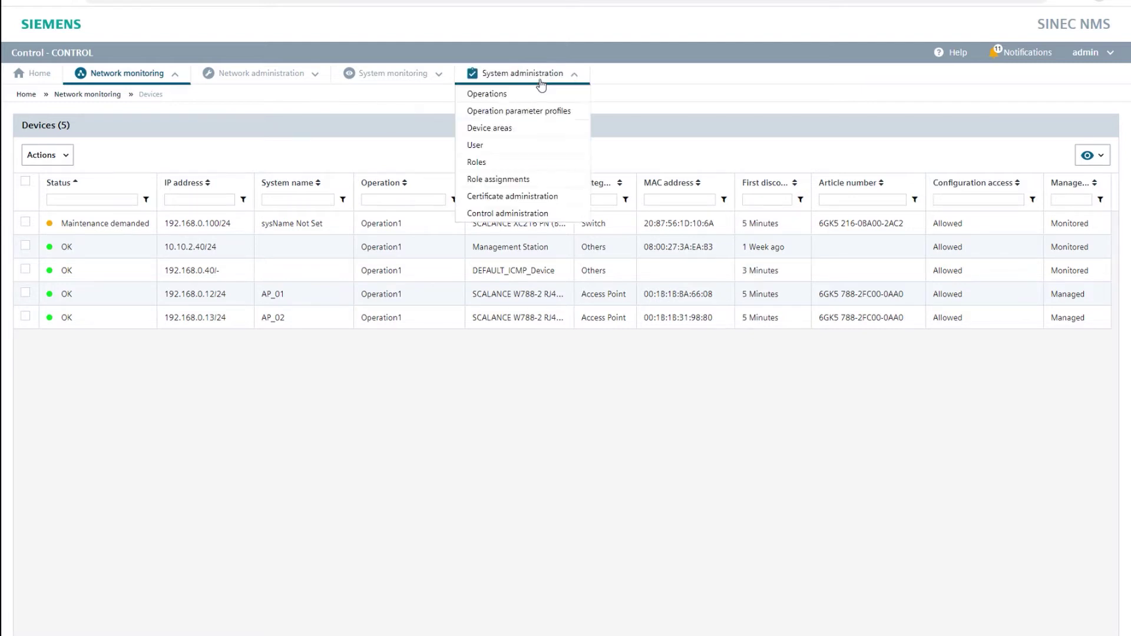
Add a child device area 'WLAN APs' under All and assign Operation1 to it
left_click(507, 134)
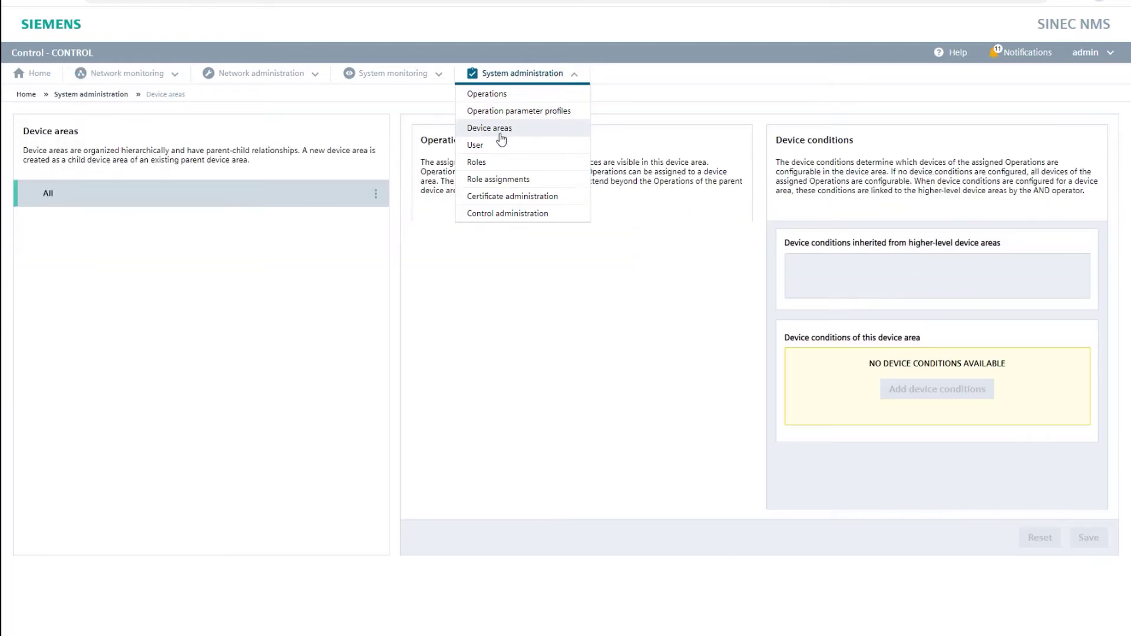
left_click(380, 194)
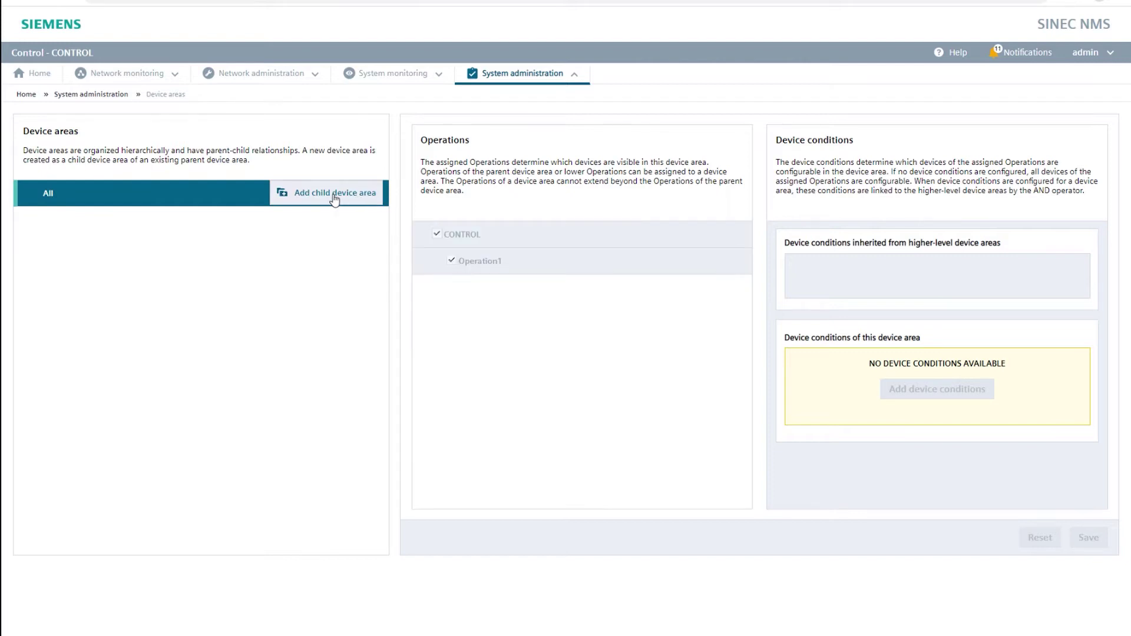
left_click(334, 194)
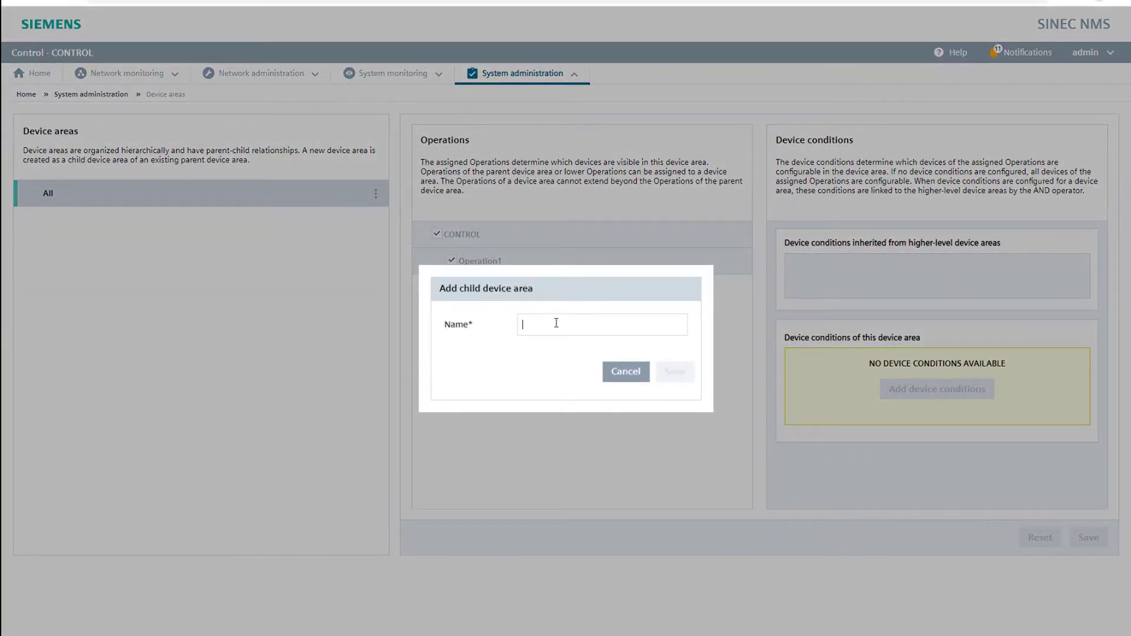
left_click(556, 323)
type("WLAN")
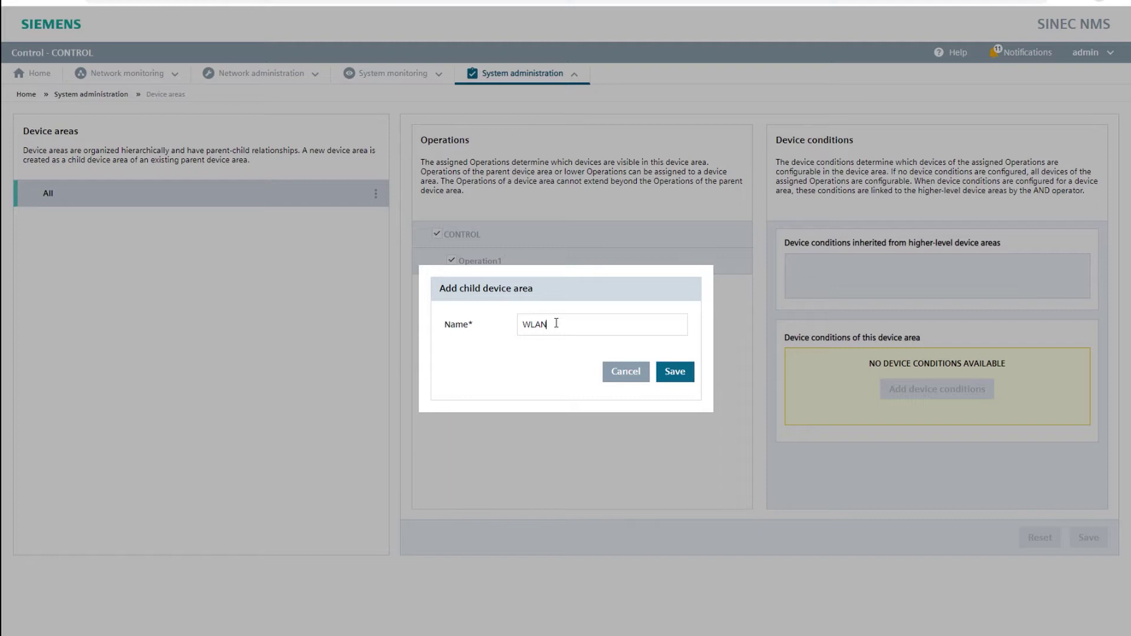
type(" APs")
left_click(666, 373)
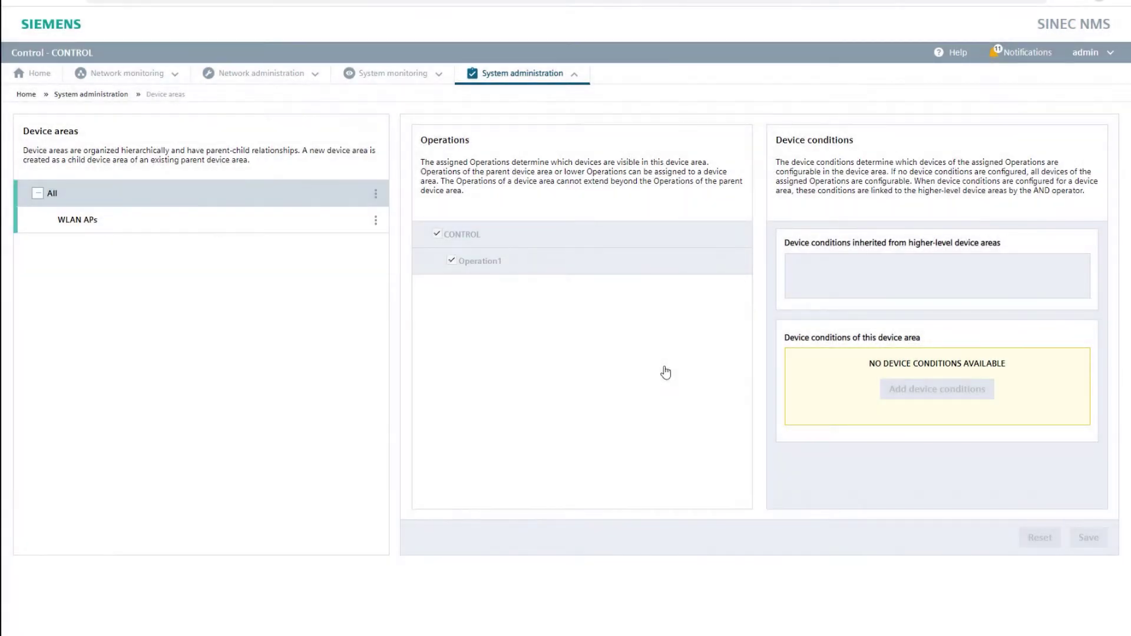
left_click(352, 229)
left_click(457, 261)
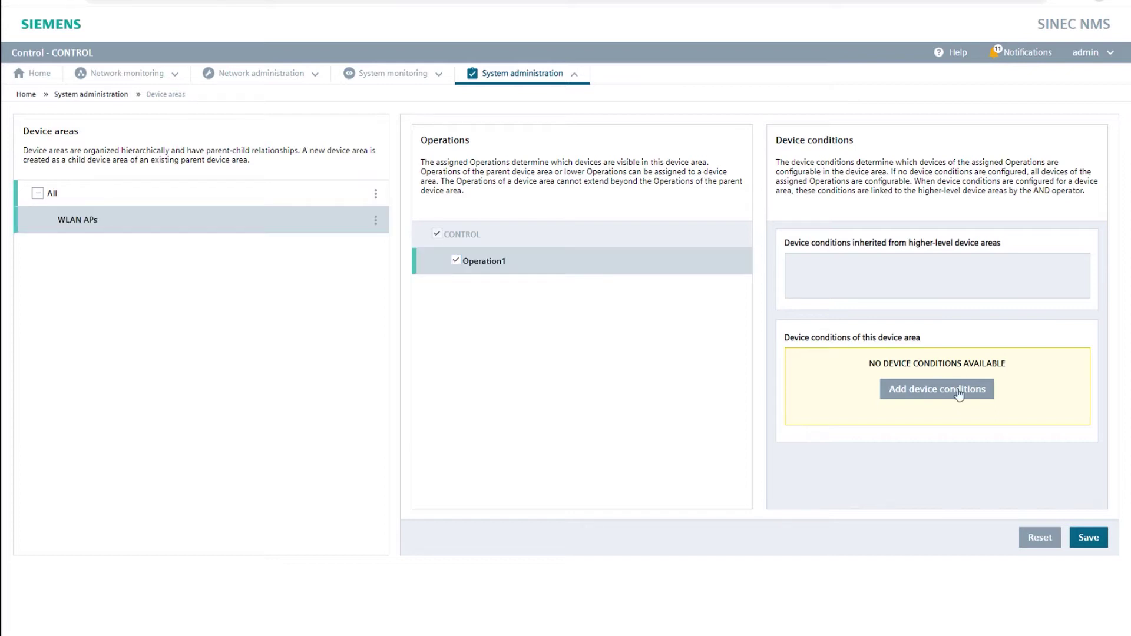
Restrict WLAN APs with the condition DEVICE_CATEGORY EQUALS Access Point
left_click(930, 393)
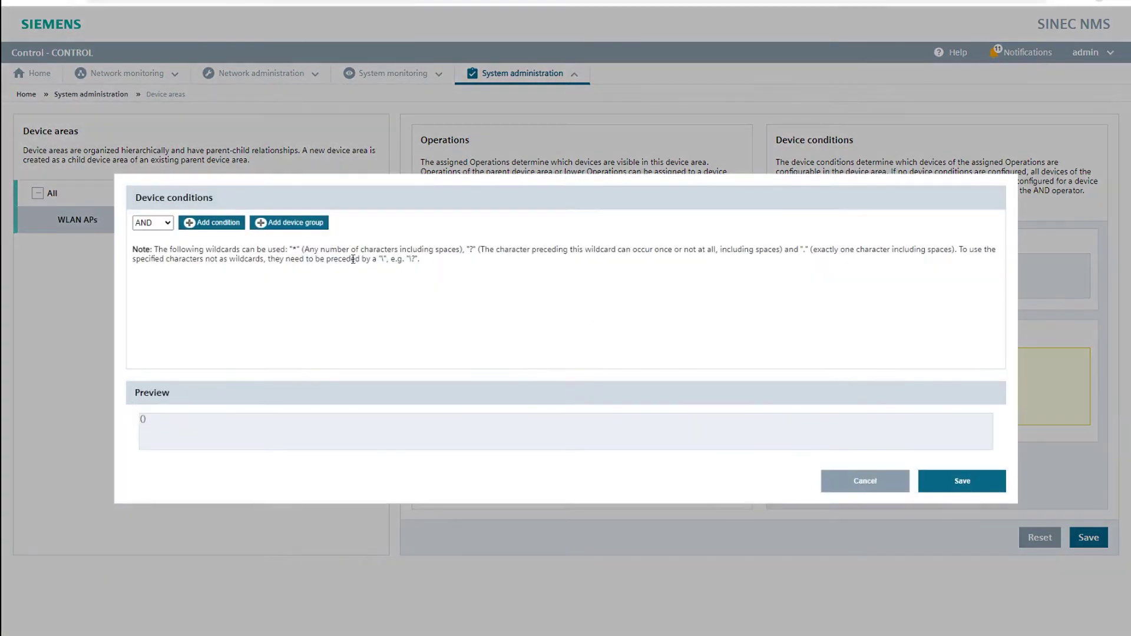
left_click(213, 223)
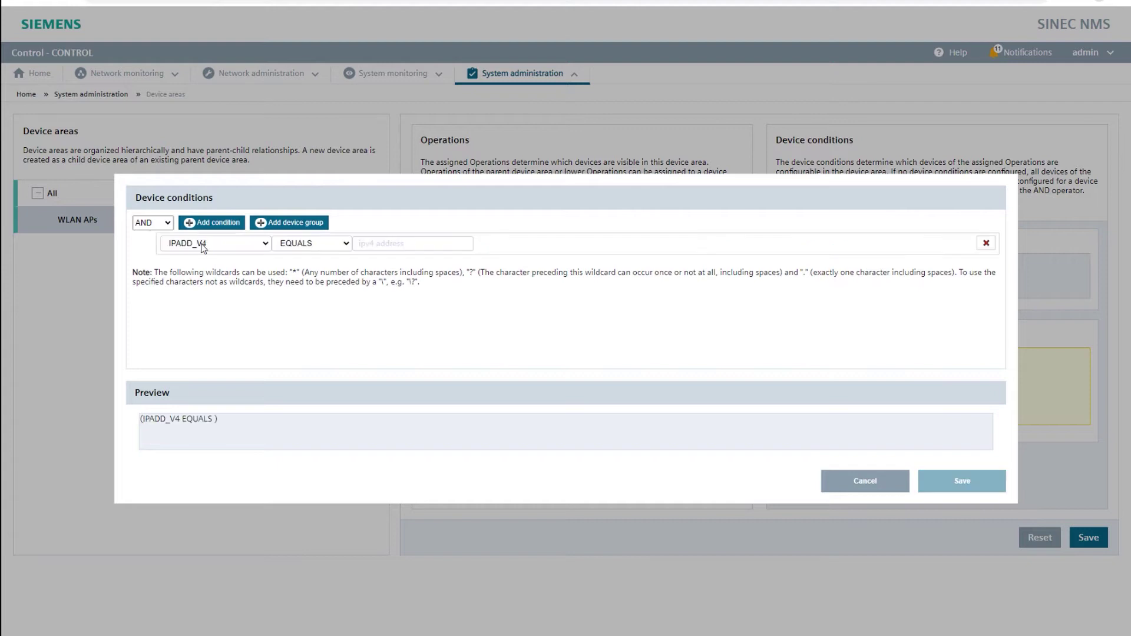
left_click(202, 246)
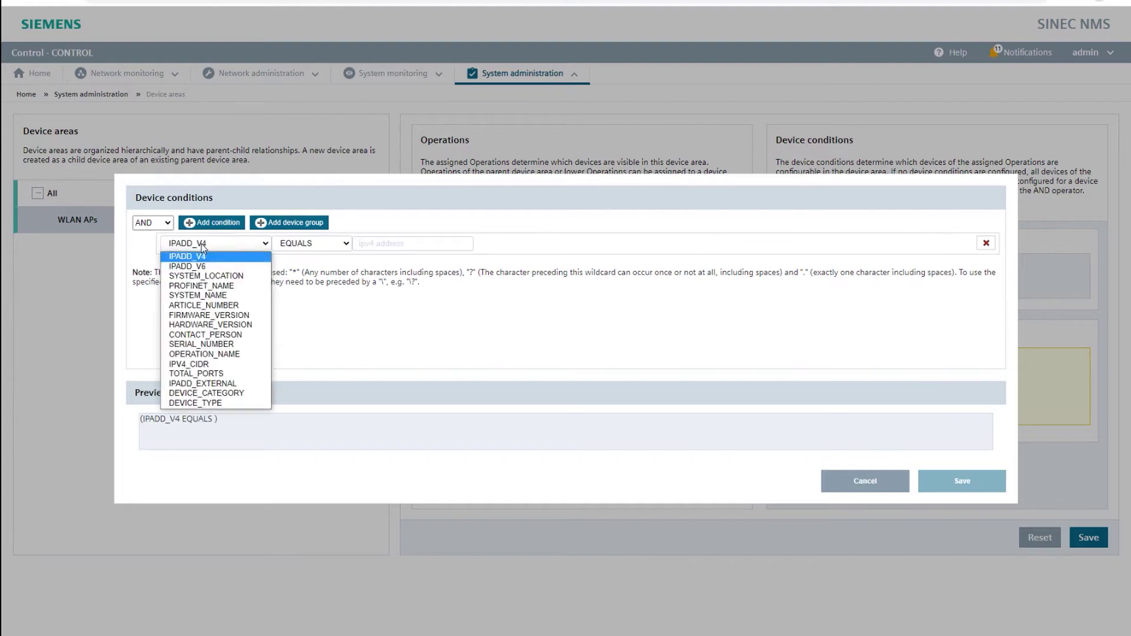
left_click(207, 395)
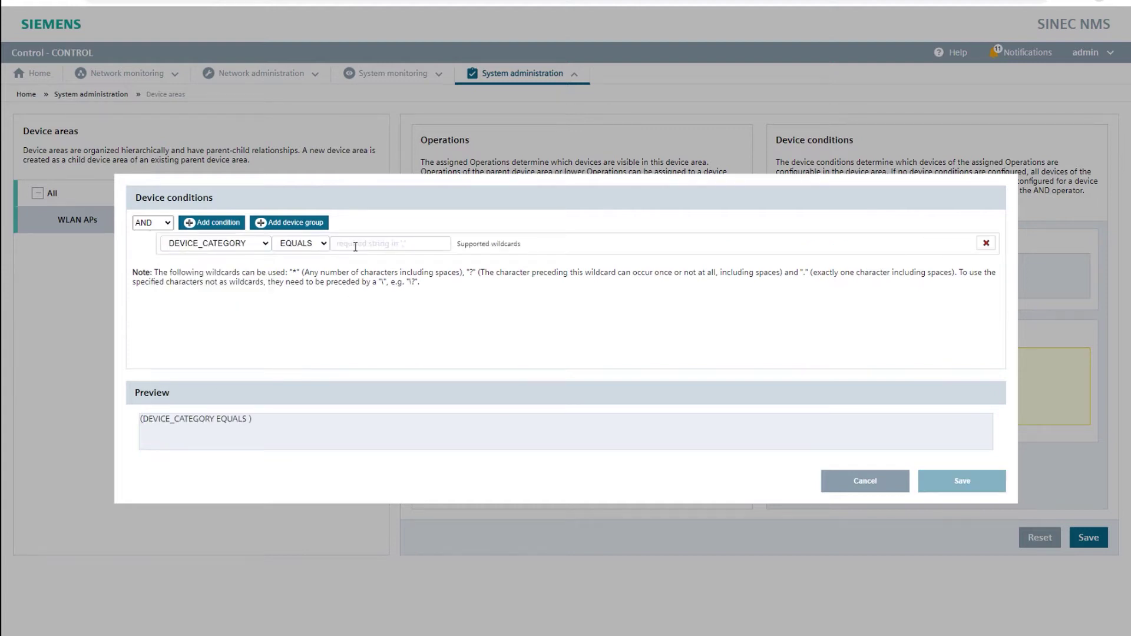
left_click(355, 247)
type("Access Point")
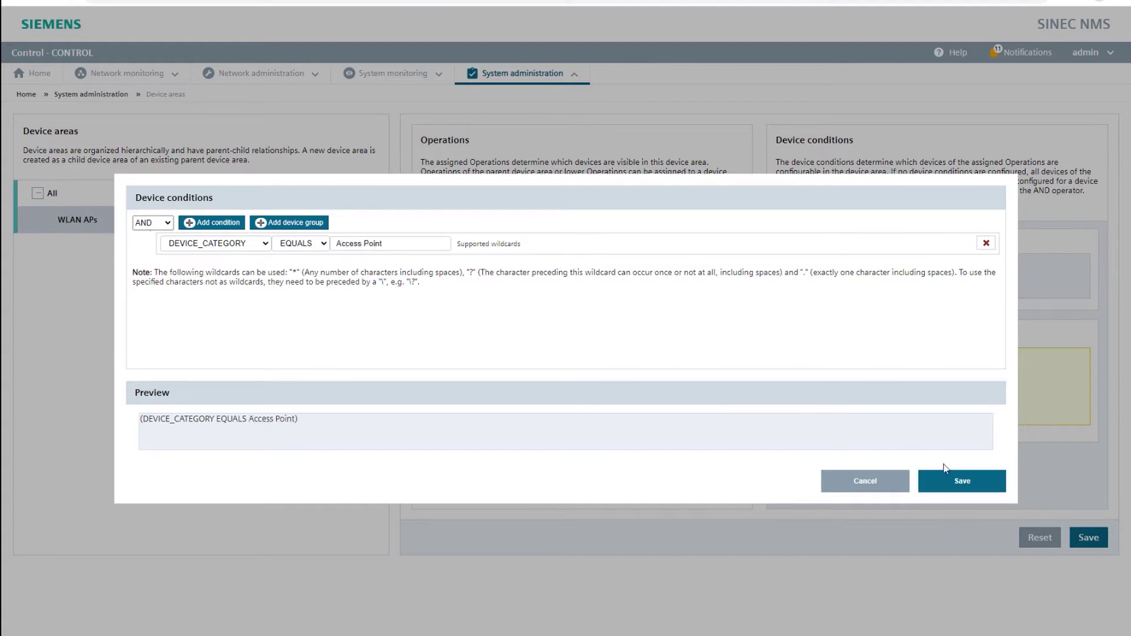
left_click(959, 479)
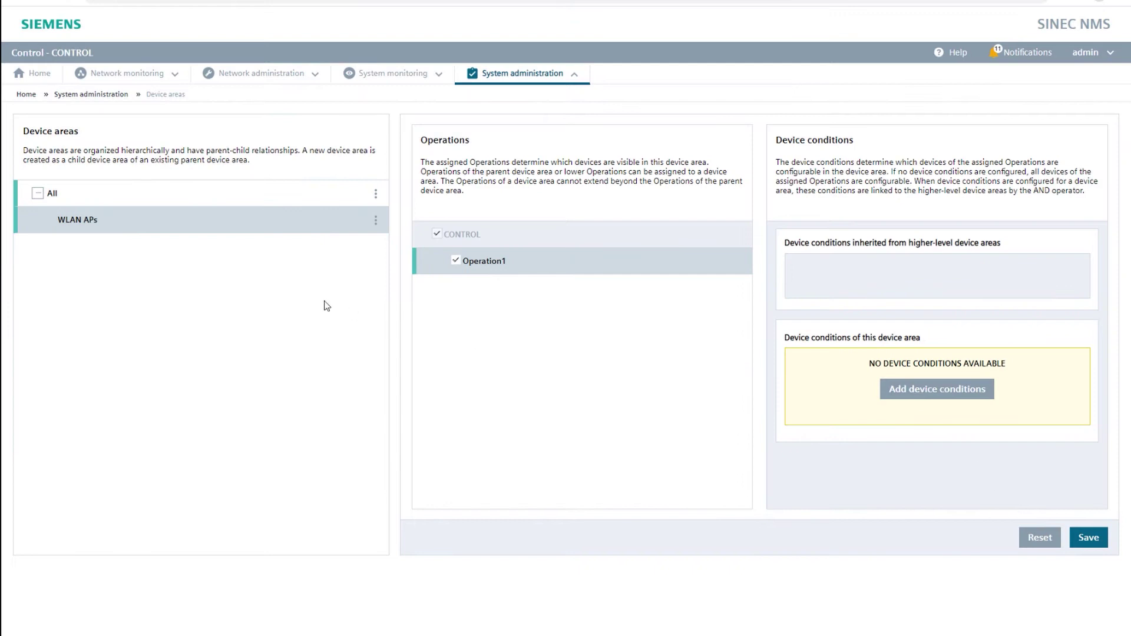
Add a child device area 'WLAN Clients' under All and assign Operation1 to it
left_click(376, 219)
left_click(350, 203)
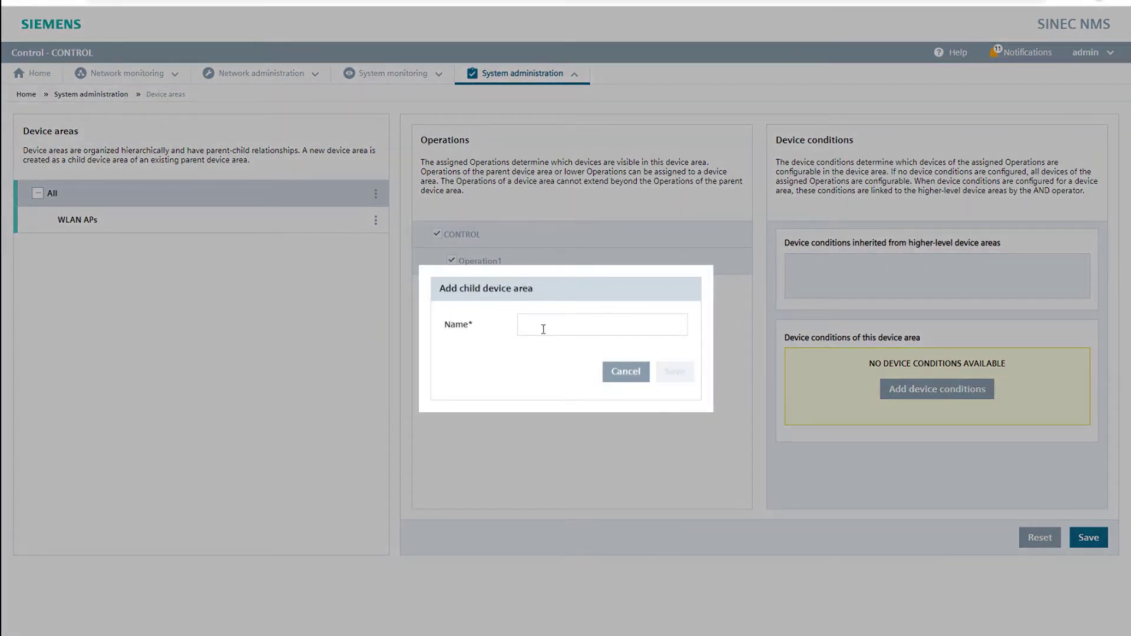
type("WLAN Clients")
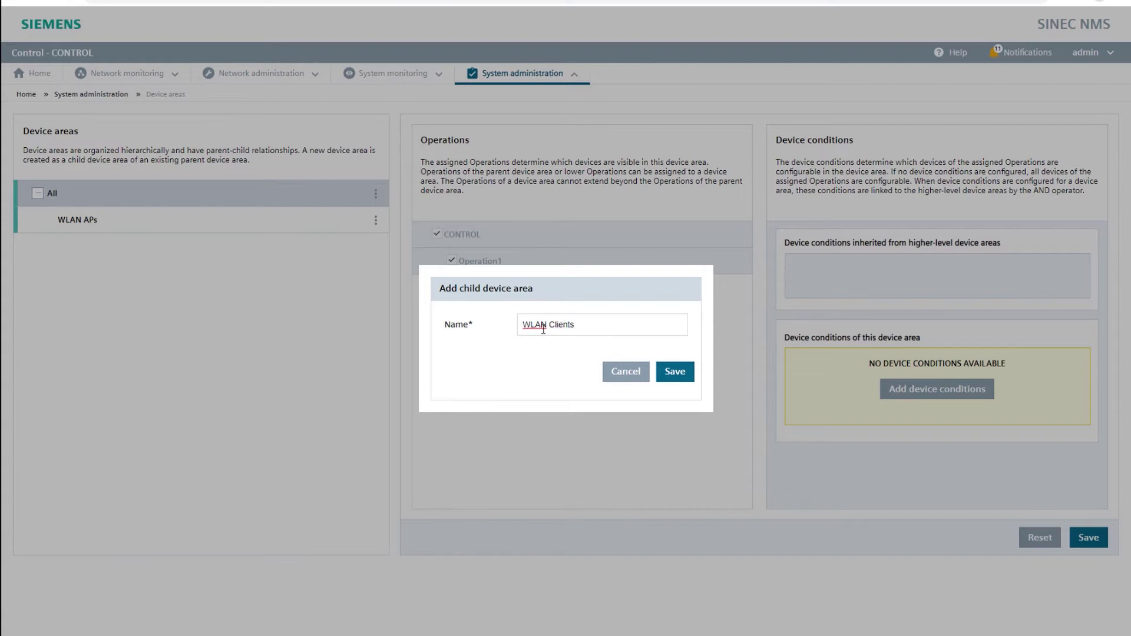
left_click(677, 371)
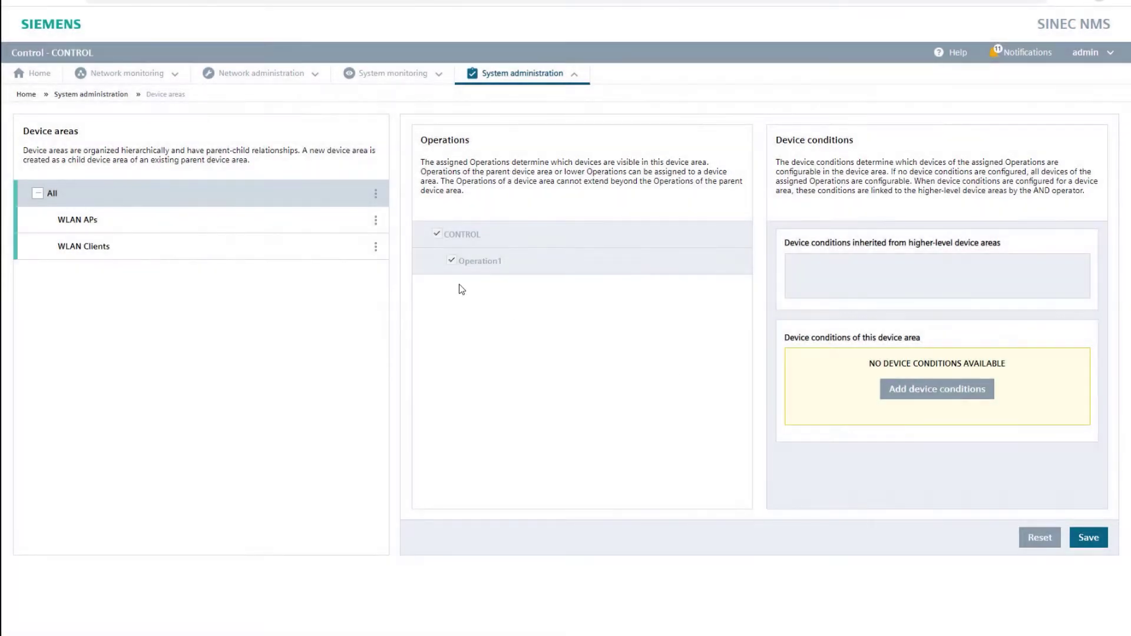
left_click(328, 250)
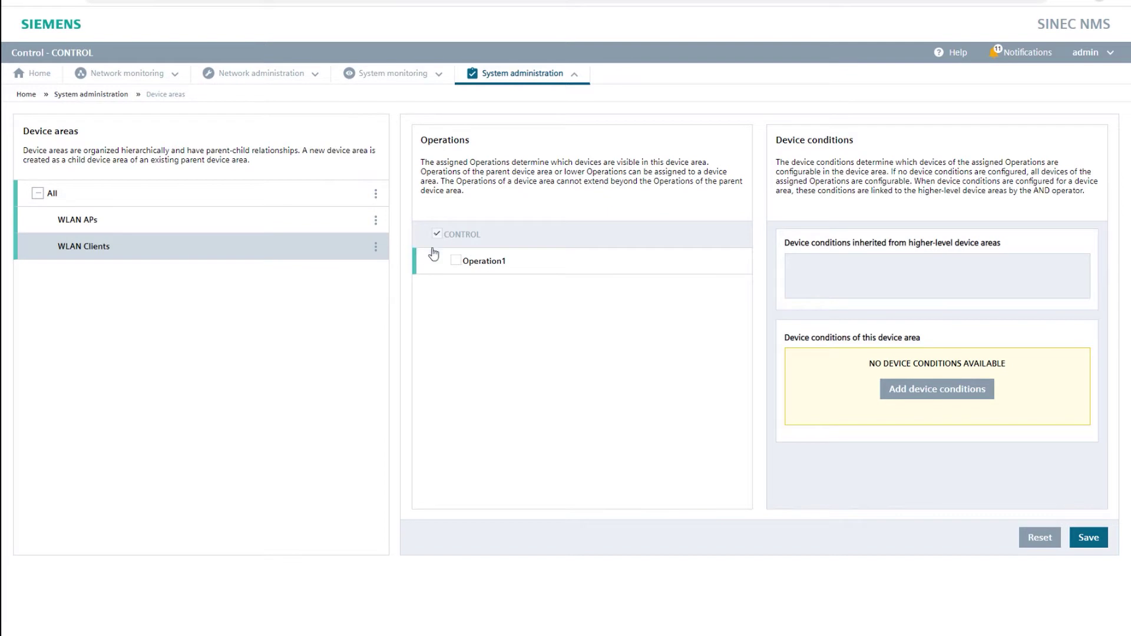
left_click(468, 259)
Limit WLAN Clients to DEVICE_CATEGORY EQUALS WLAN Client and save the area settings
left_click(937, 389)
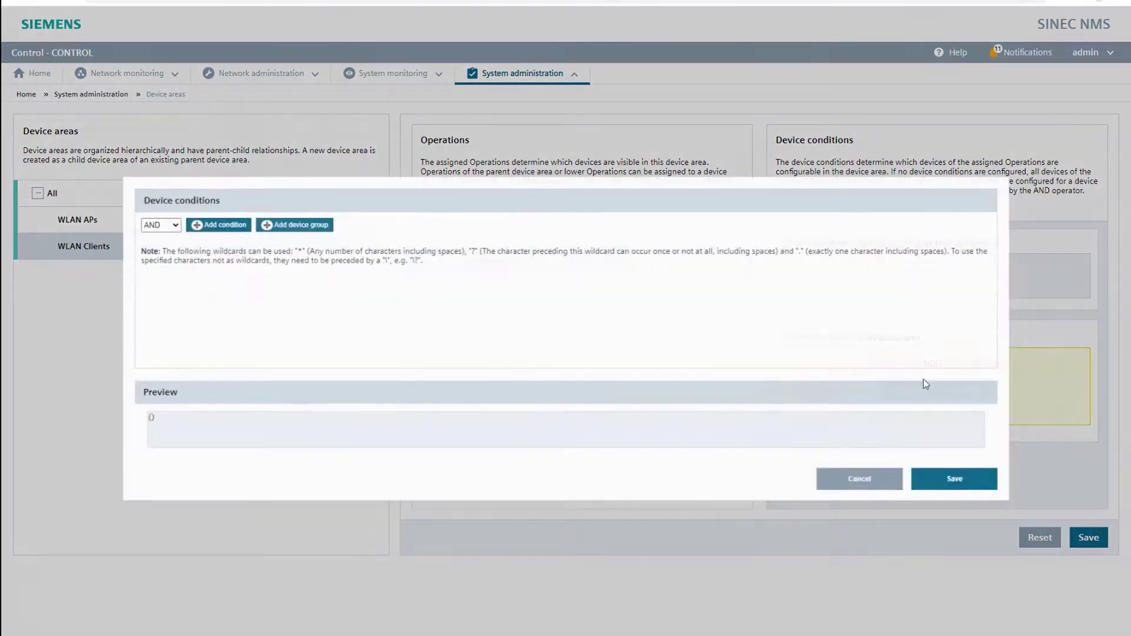
left_click(215, 222)
left_click(206, 243)
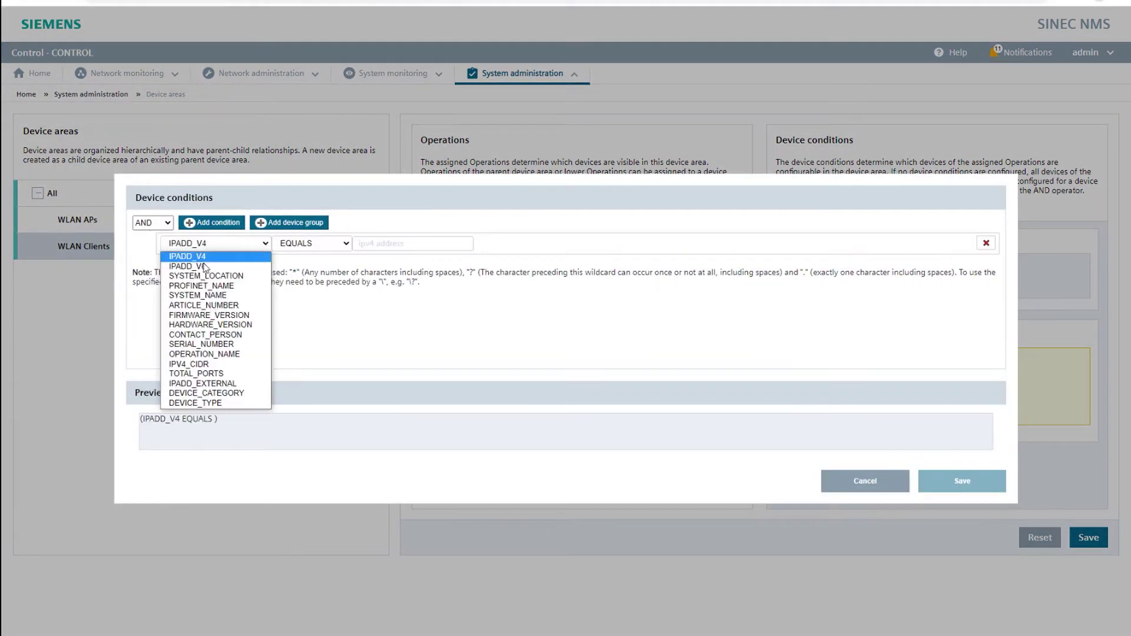
left_click(240, 394)
left_click(301, 244)
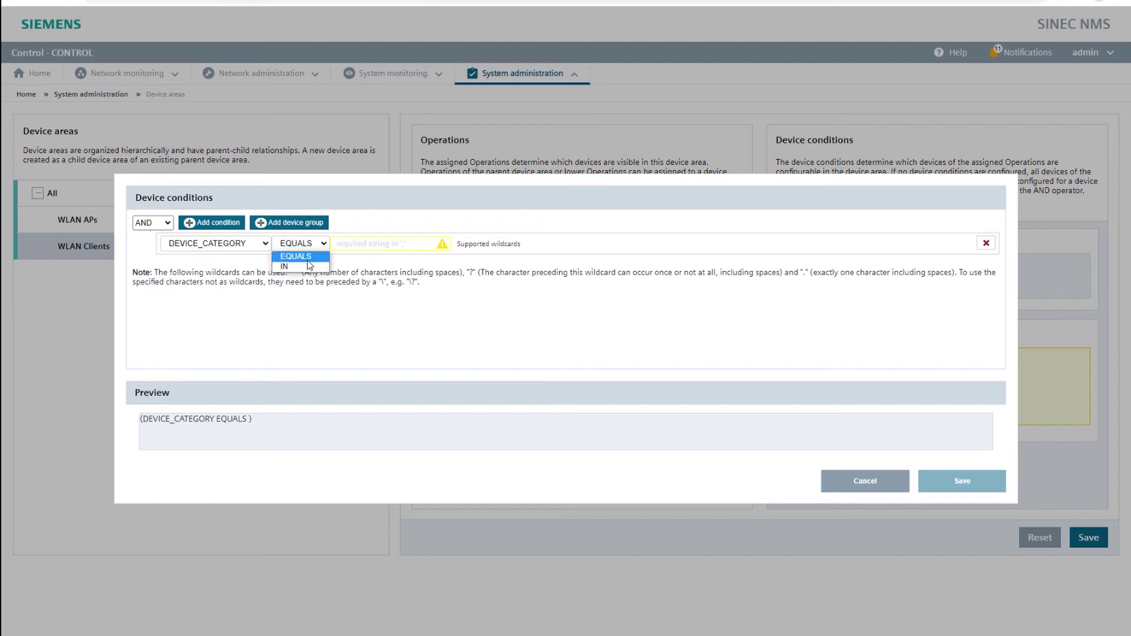
left_click(381, 246)
type("WLAN Client")
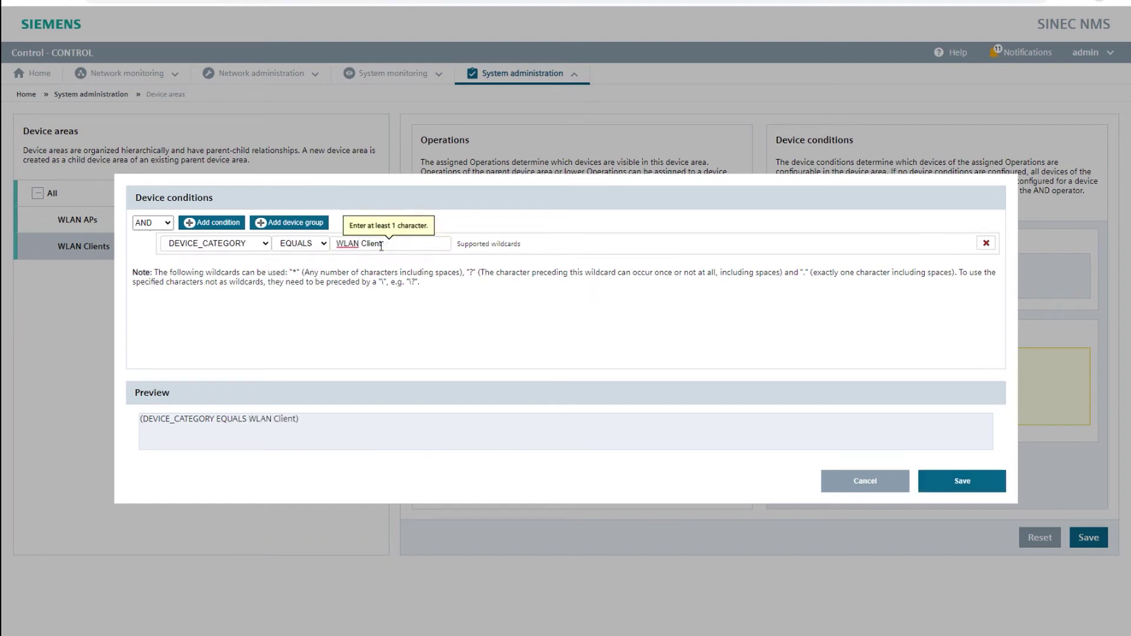
left_click(955, 477)
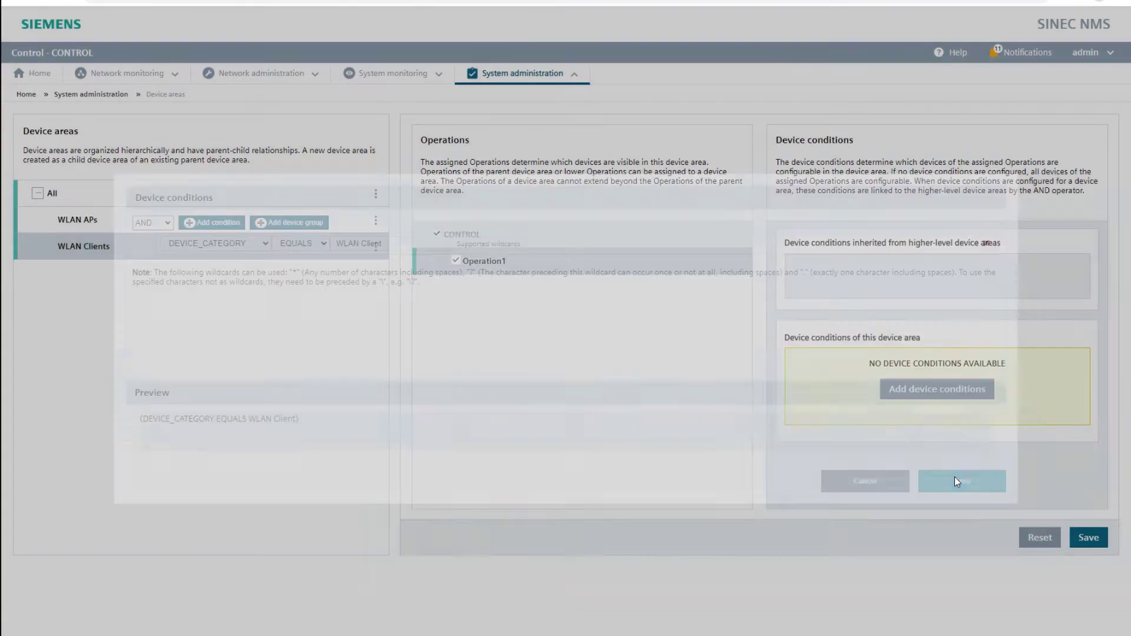
left_click(1089, 538)
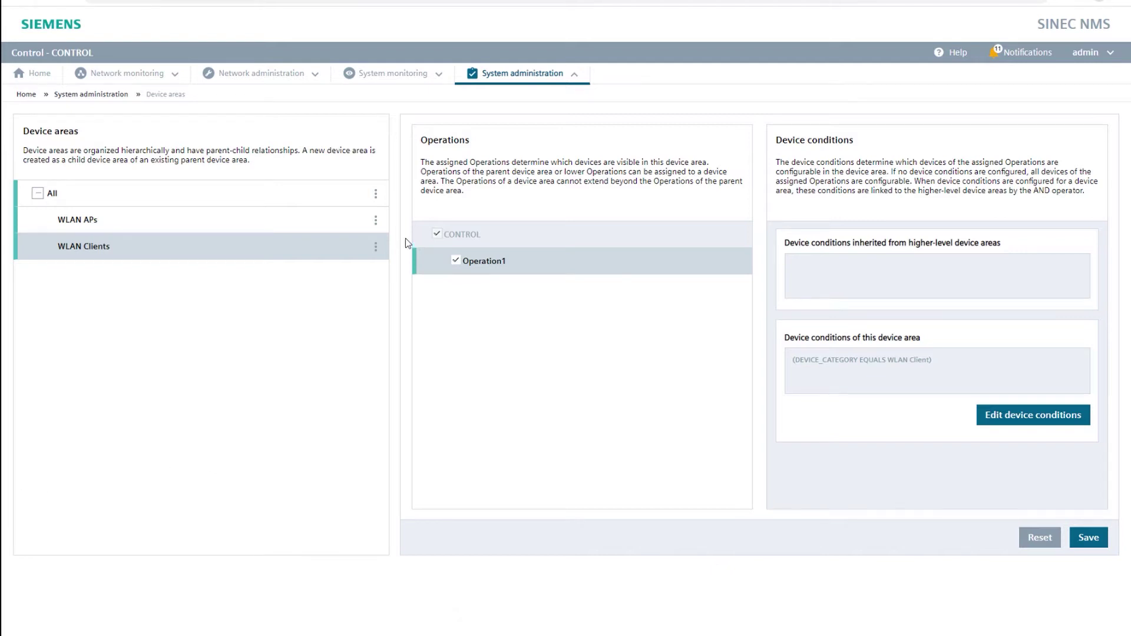
left_click(281, 76)
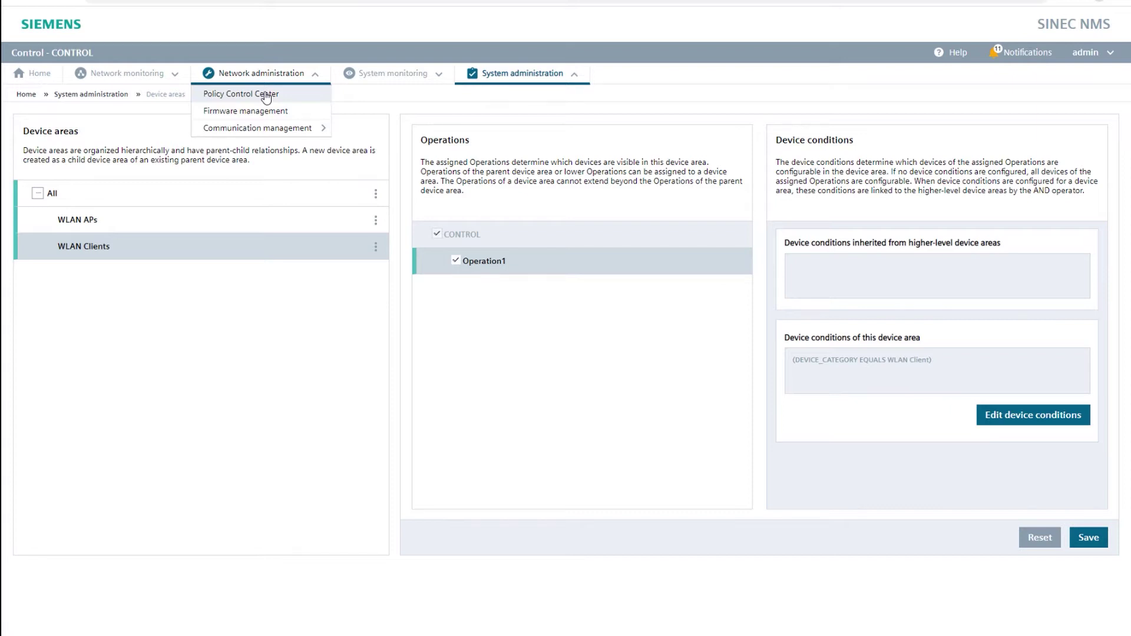
Create the global policy '01-AP WLAN Initialization' targeting only the WLAN APs device area
left_click(266, 95)
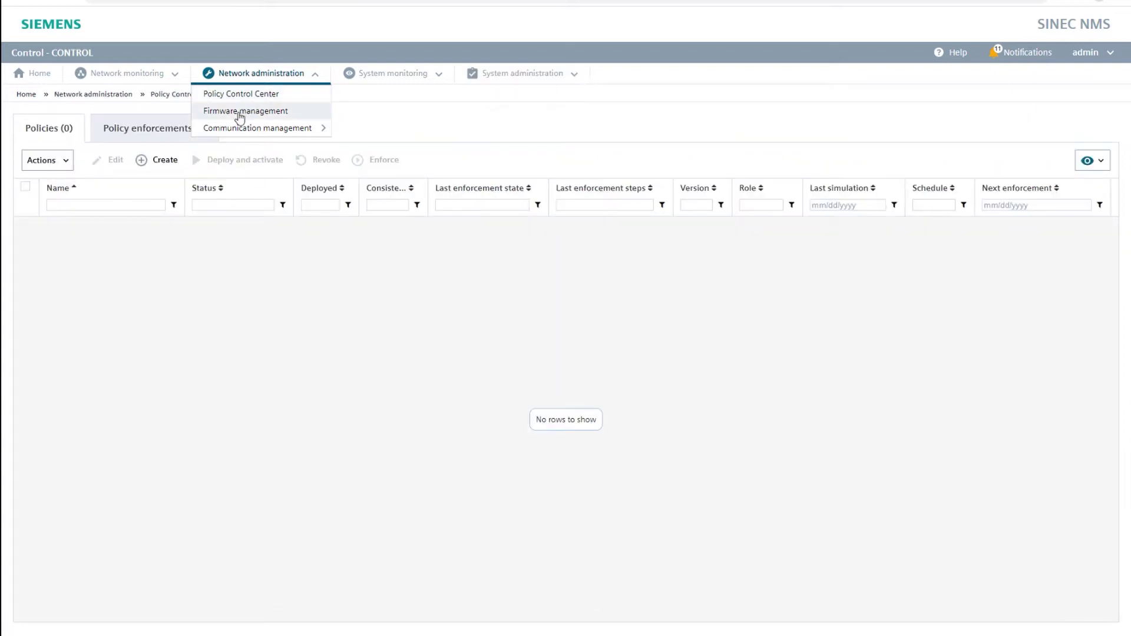
left_click(158, 161)
left_click(288, 124)
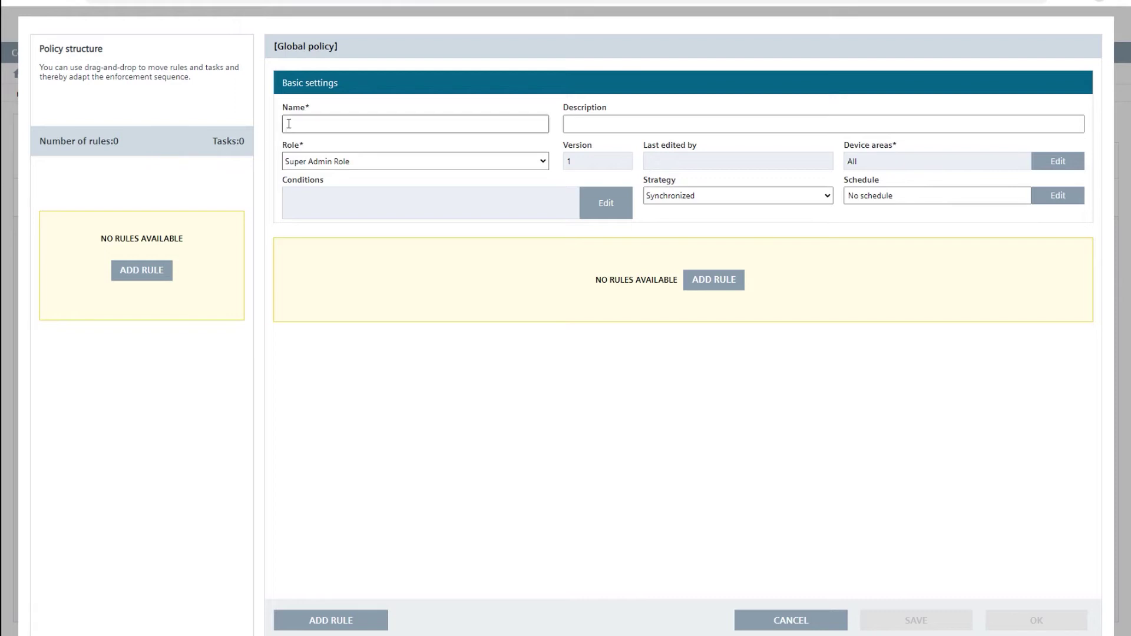
type("0")
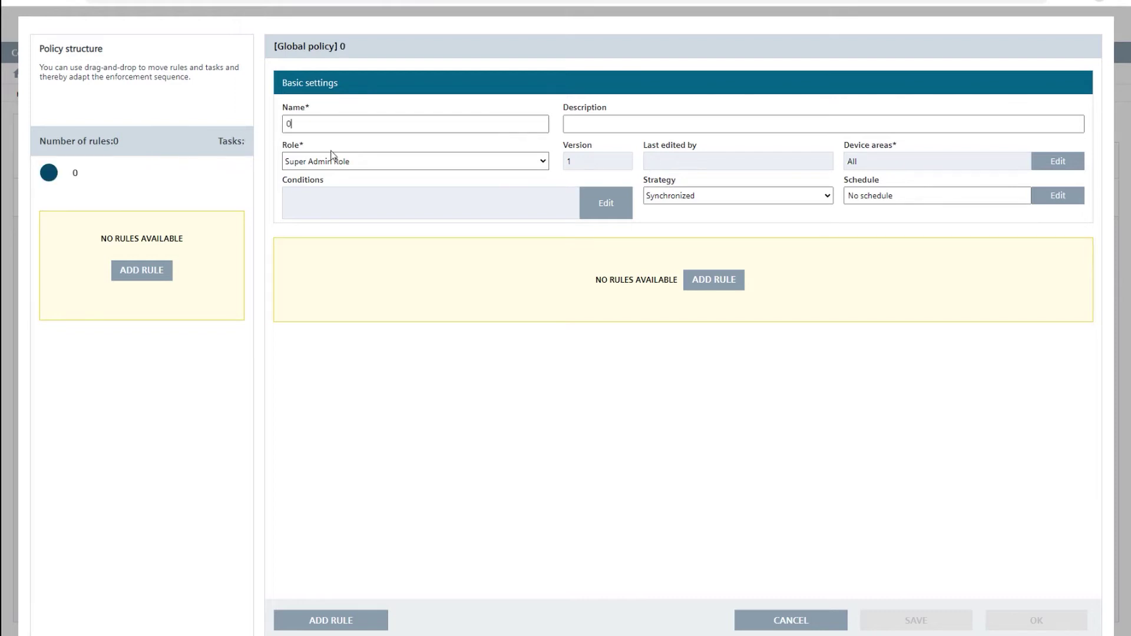
type("1-AP WLAN Ini")
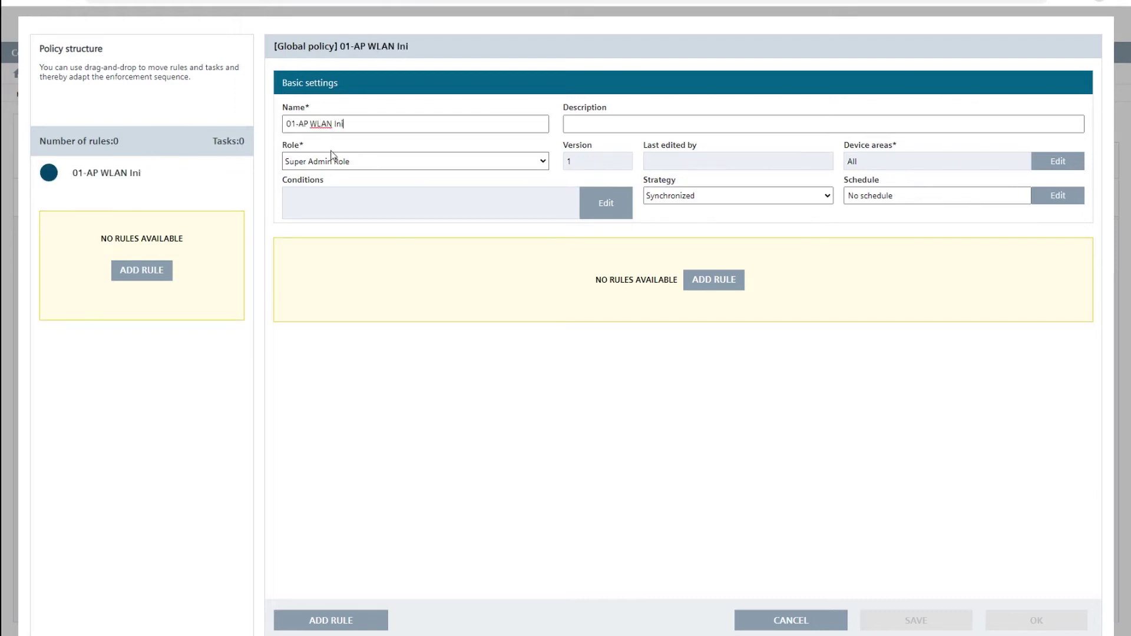
type("tialization")
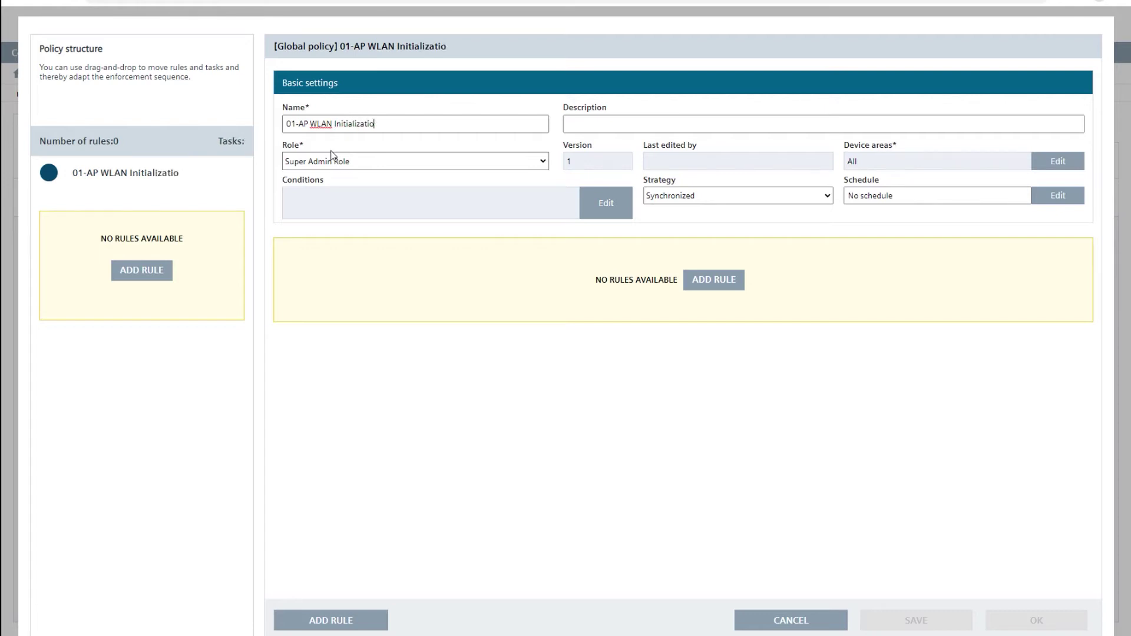
left_click(1057, 161)
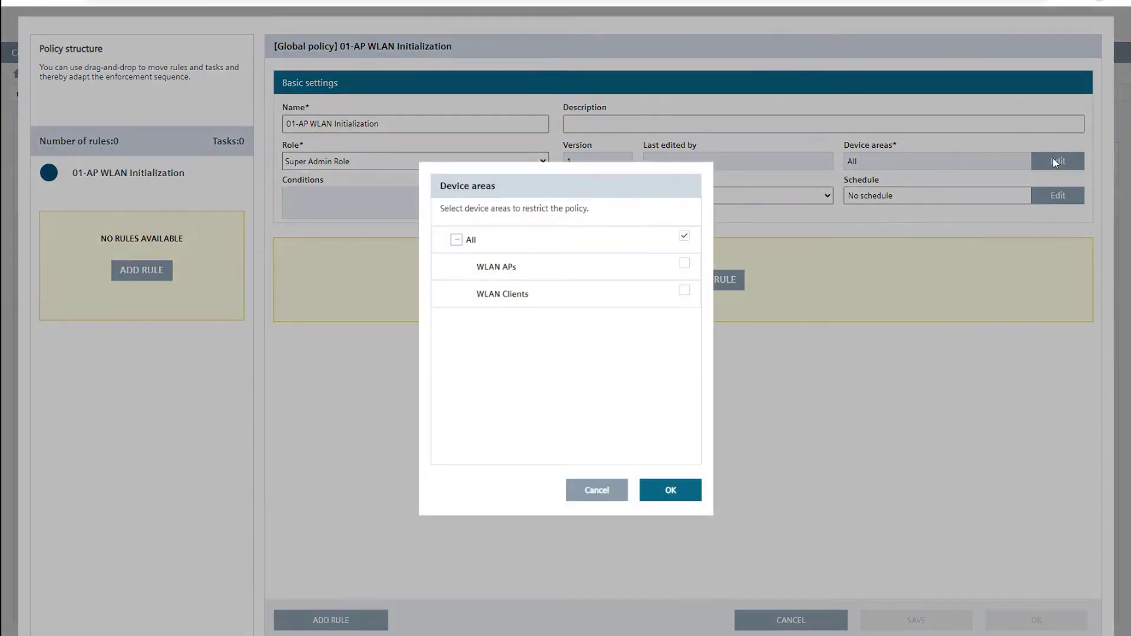
left_click(685, 264)
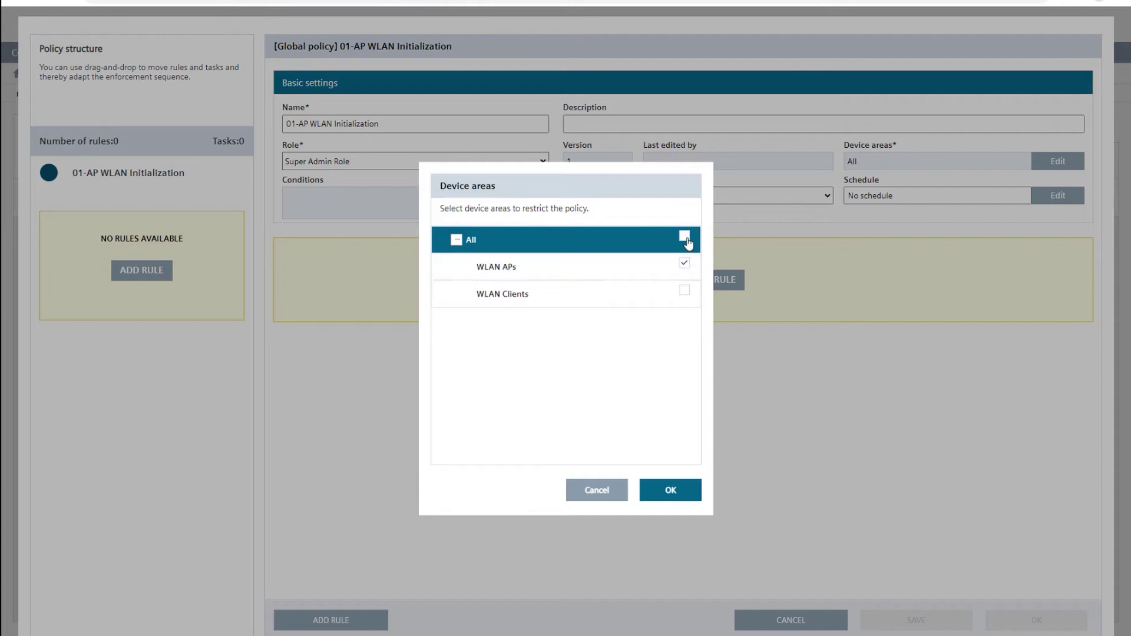
left_click(674, 488)
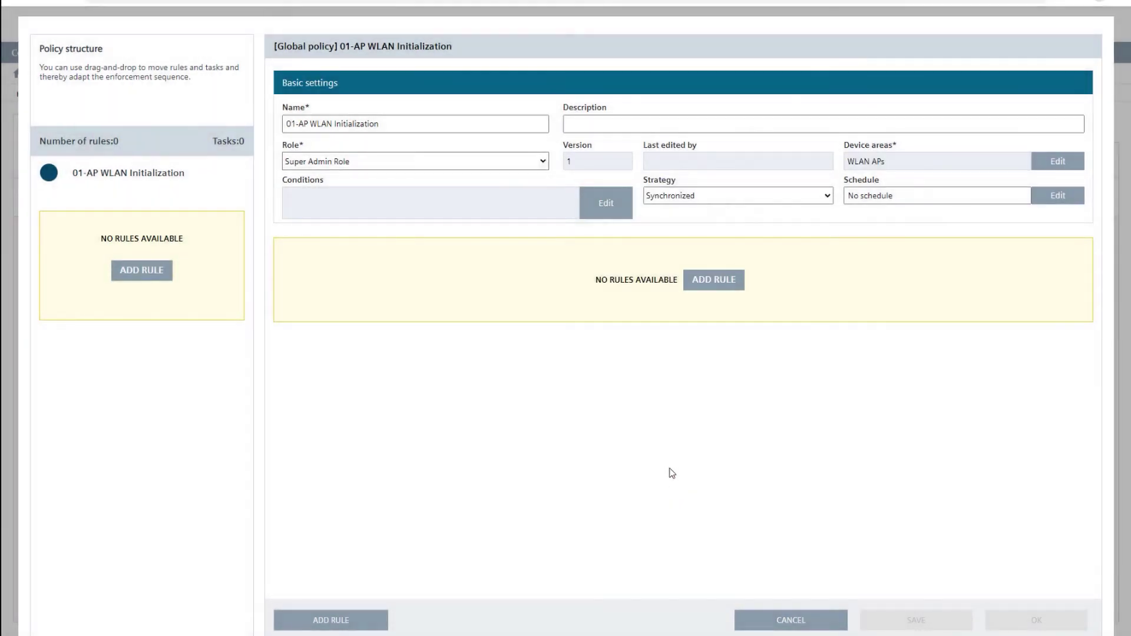
Add a rule named 'Basic WLAN Parameter' to the policy
left_click(708, 287)
type("B")
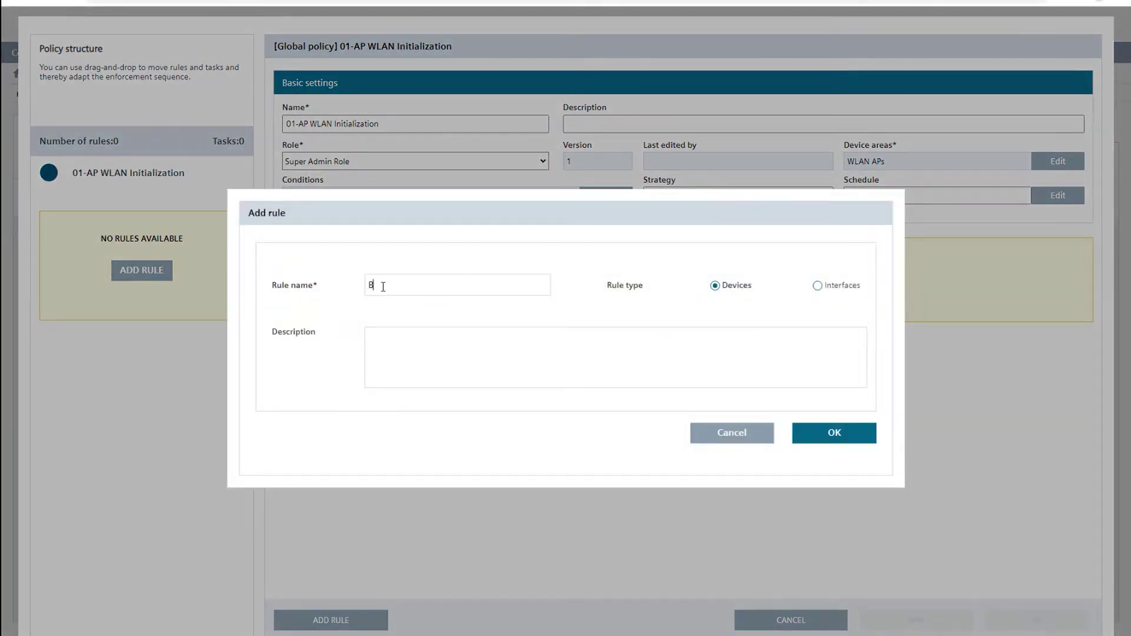
type("asic WLAN Parameter")
left_click(833, 431)
Add a Set WLAN AP/Client country code task with country code Germany
left_click(703, 471)
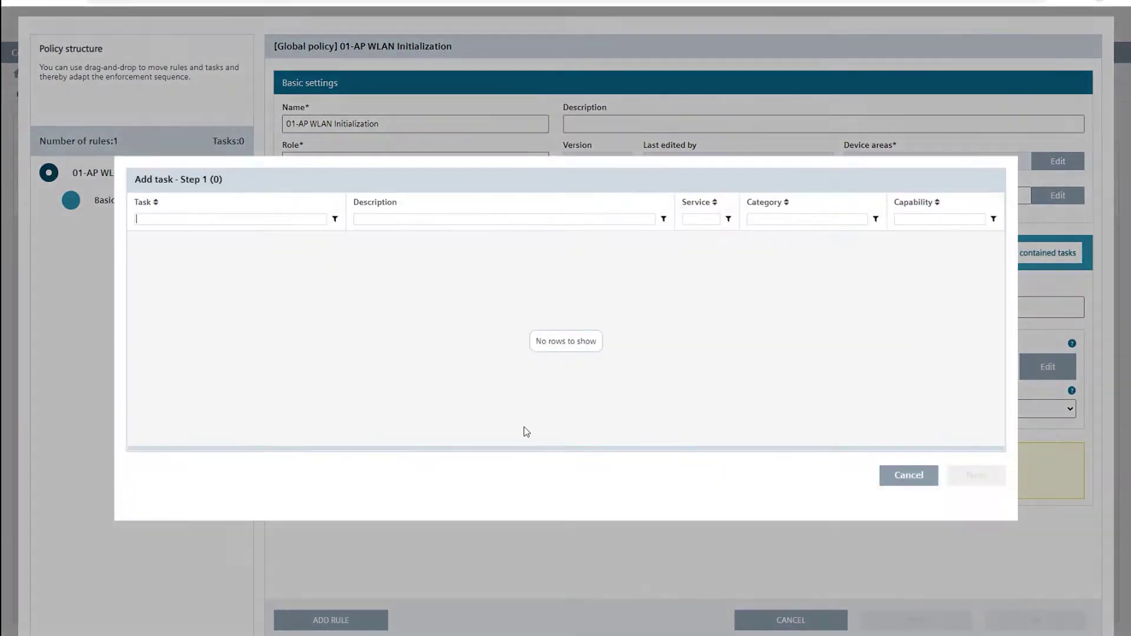
left_click(216, 220)
type("count")
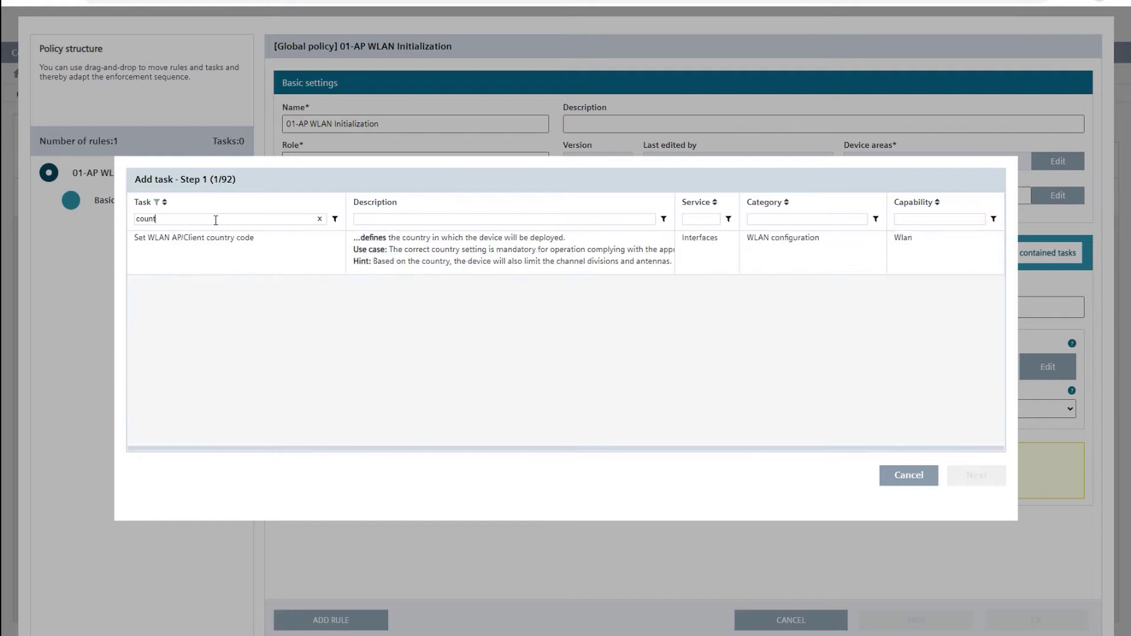
left_click(207, 249)
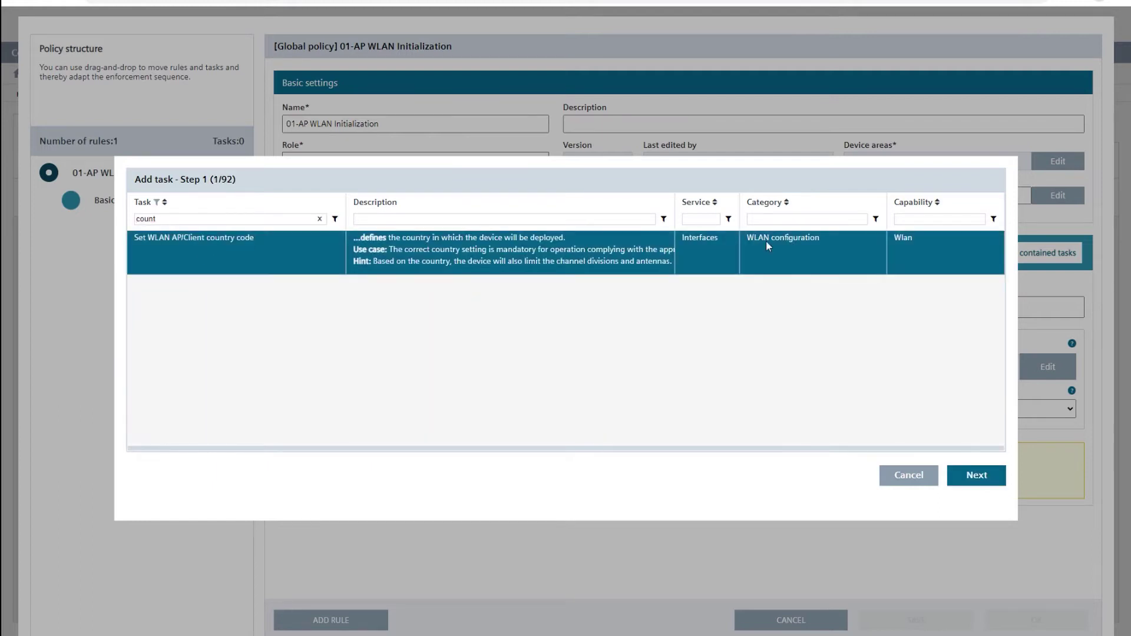
left_click(990, 475)
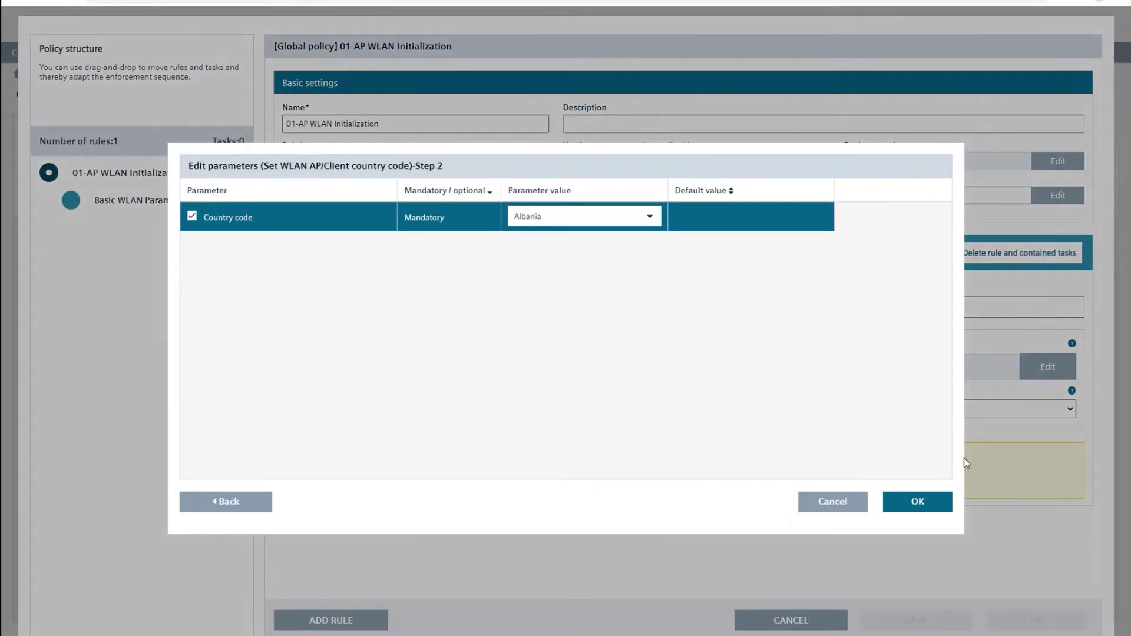
left_click(596, 224)
scroll(596, 245, "down", 5)
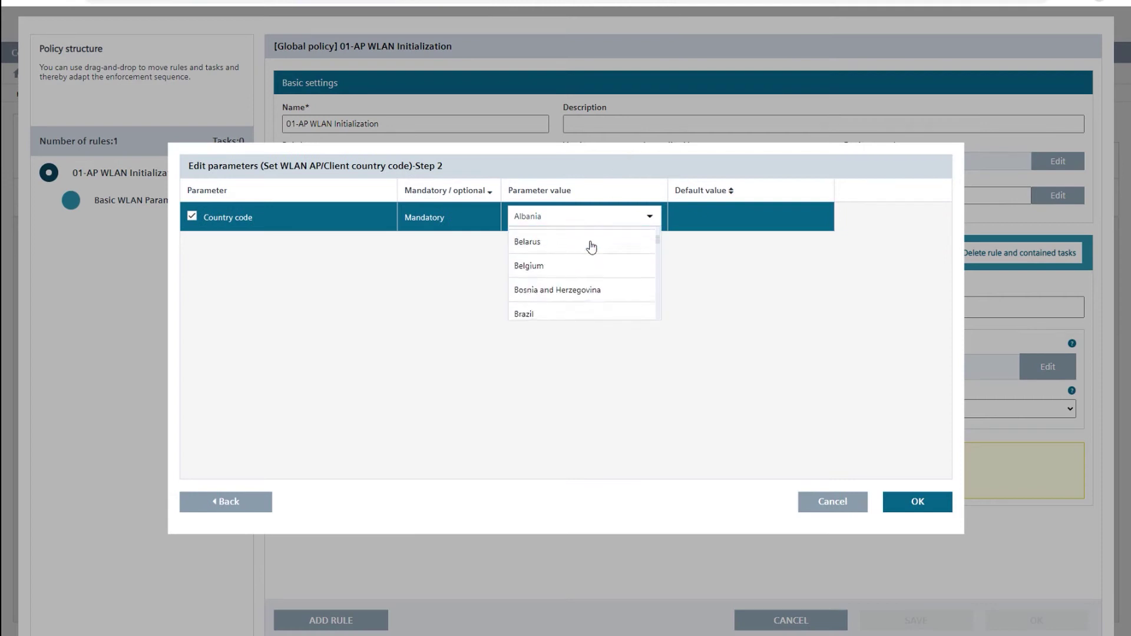
left_click(548, 279)
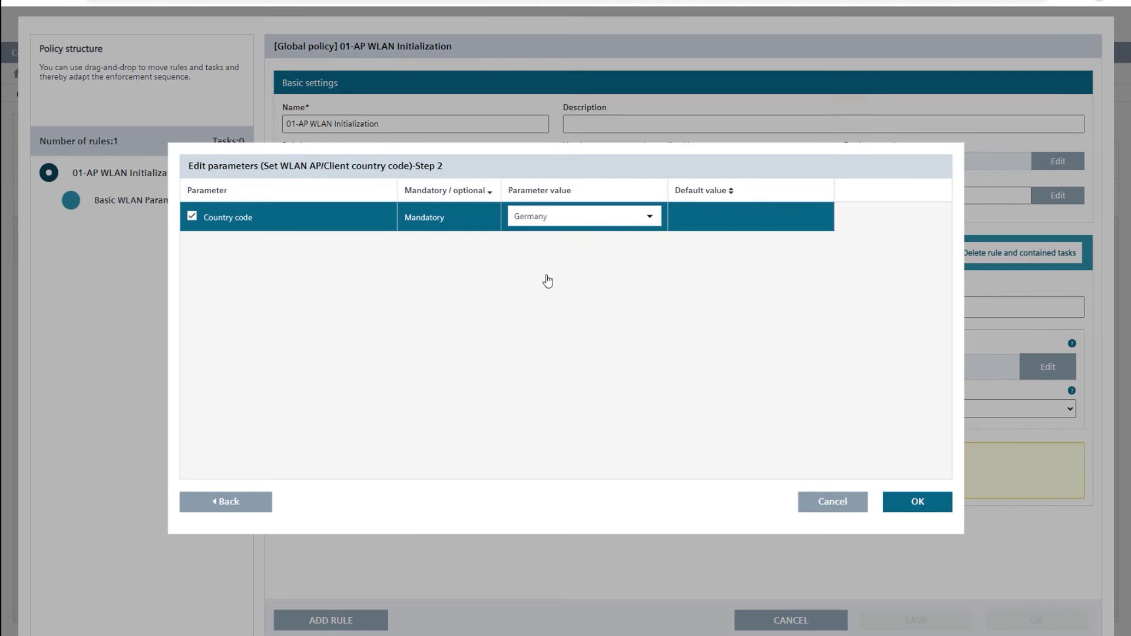
left_click(918, 501)
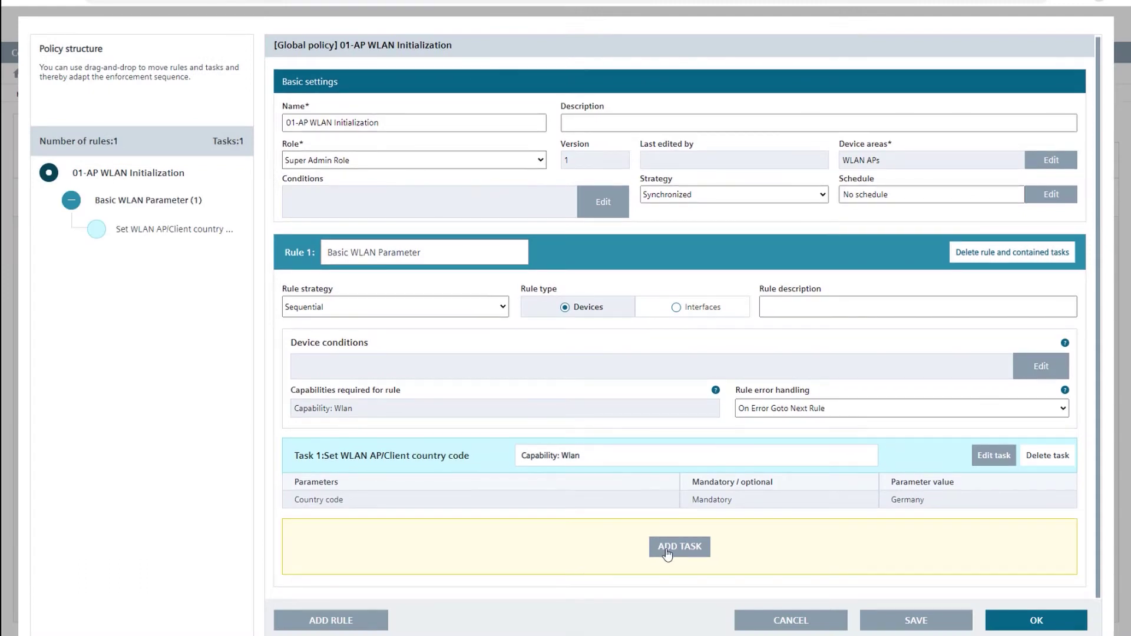
Add a Set WLAN AP/Client antennas task: radio R1, connector A1, antenna Omni-Direct-mount: ANT795-4MA
left_click(668, 548)
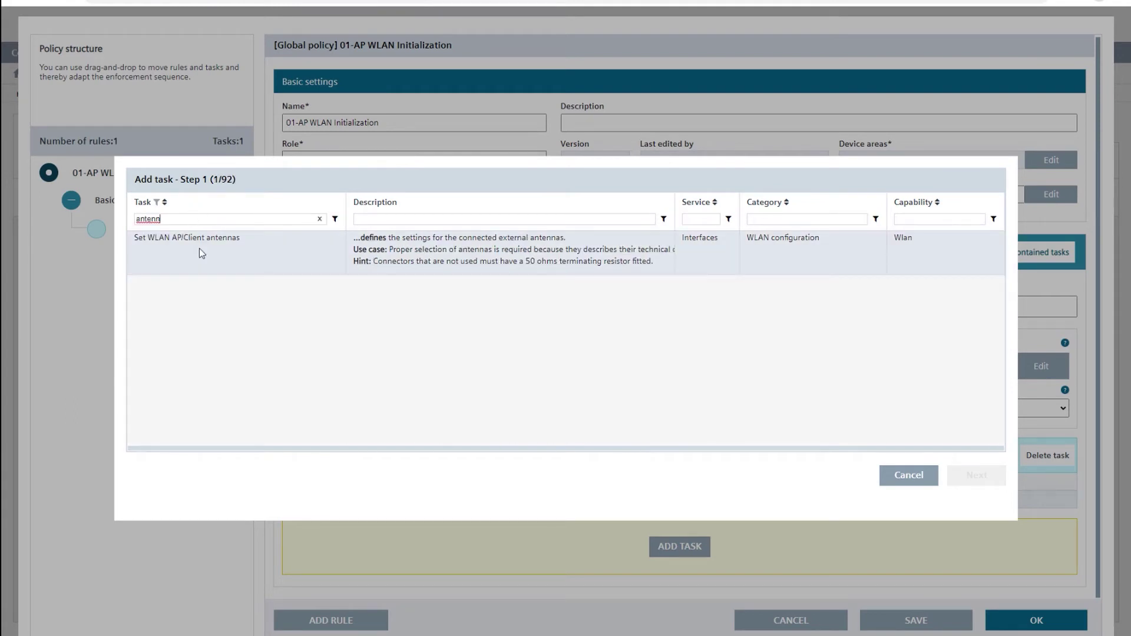
left_click(201, 253)
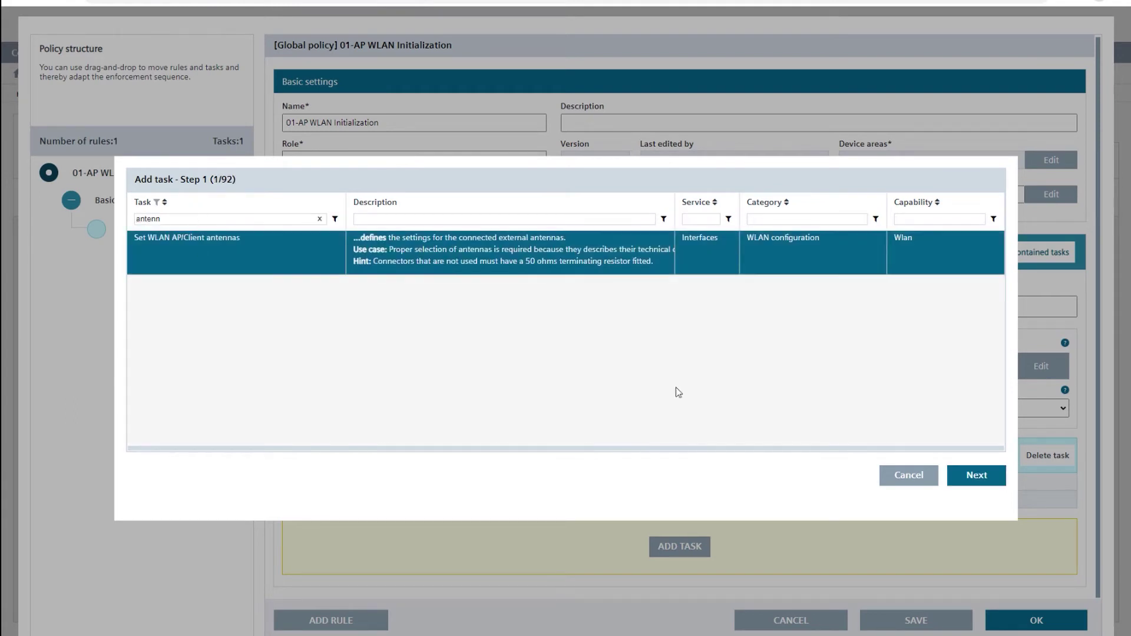
left_click(976, 476)
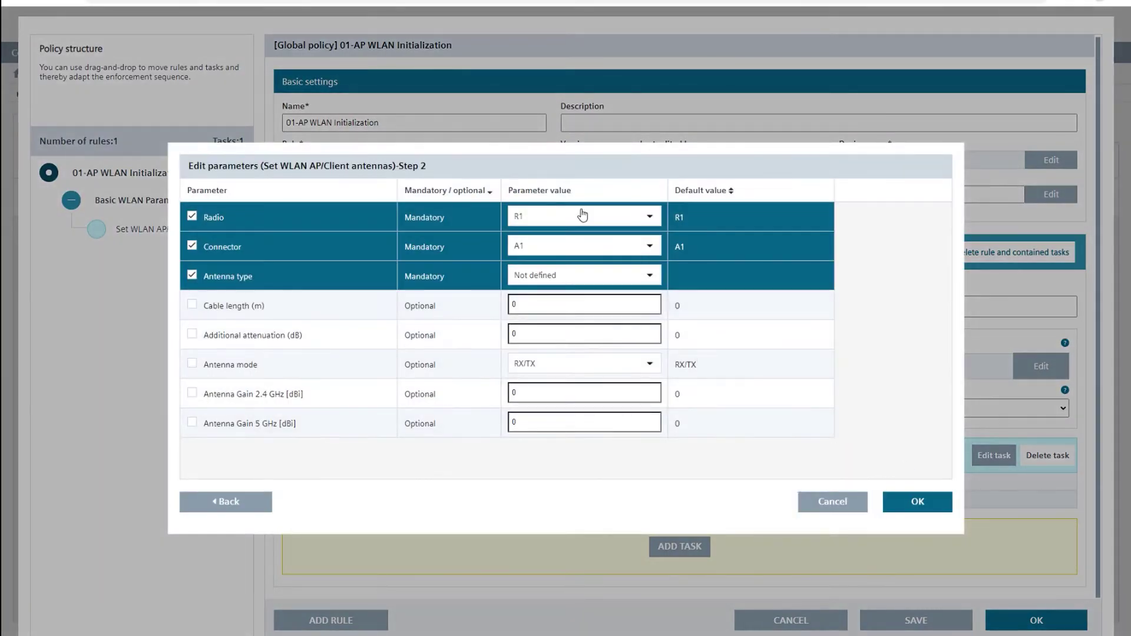
left_click(572, 283)
scroll(618, 352, "down", 1)
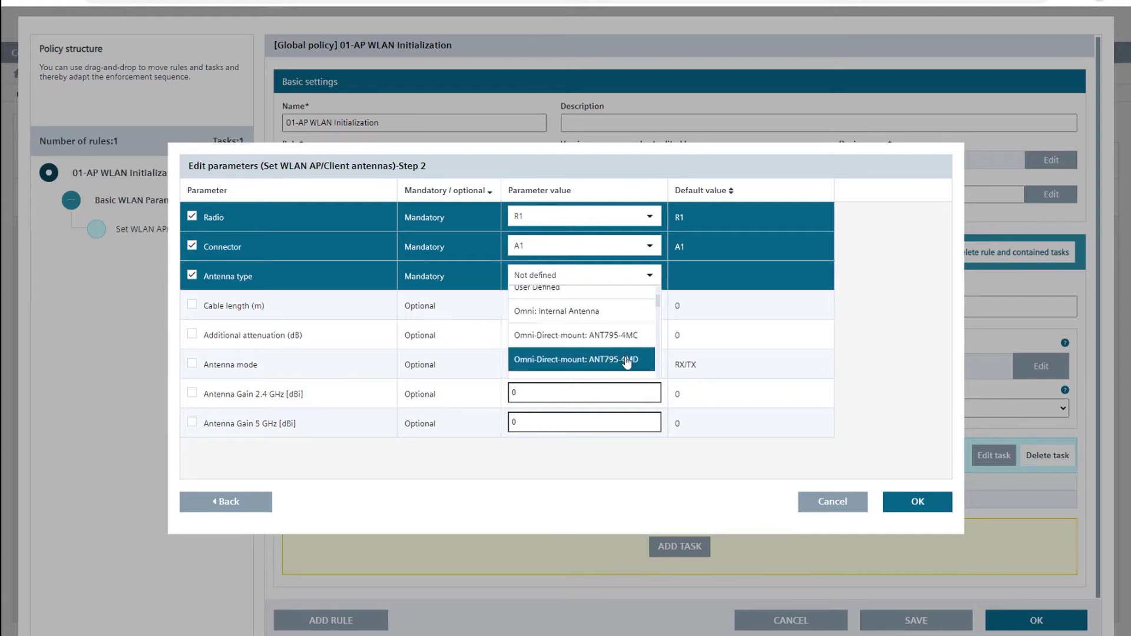
scroll(627, 362, "down", 1)
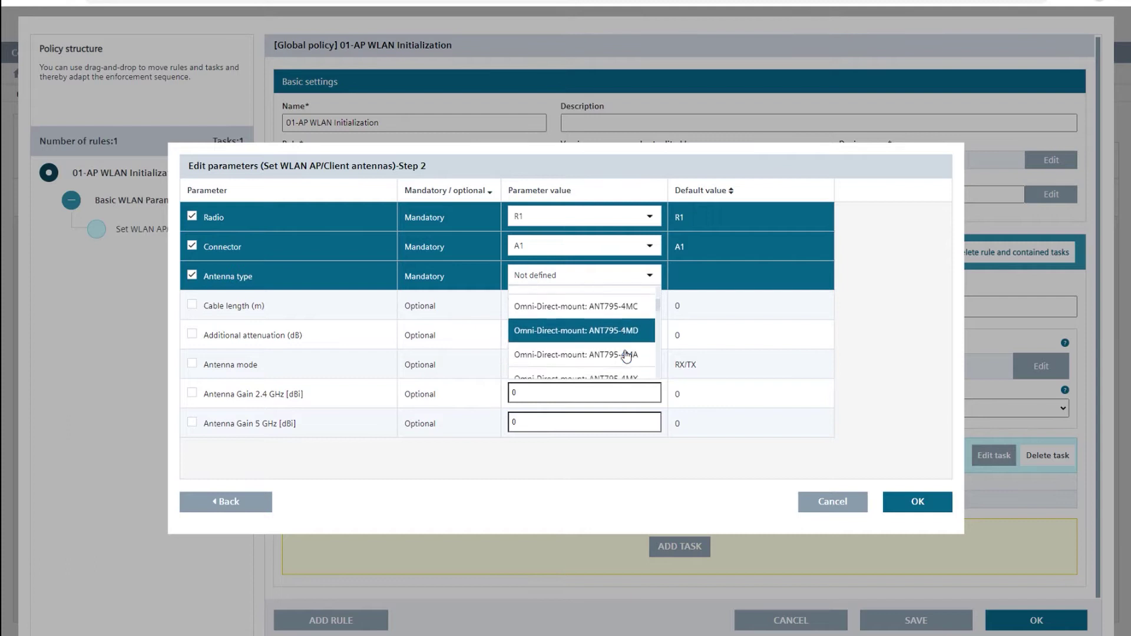
left_click(623, 334)
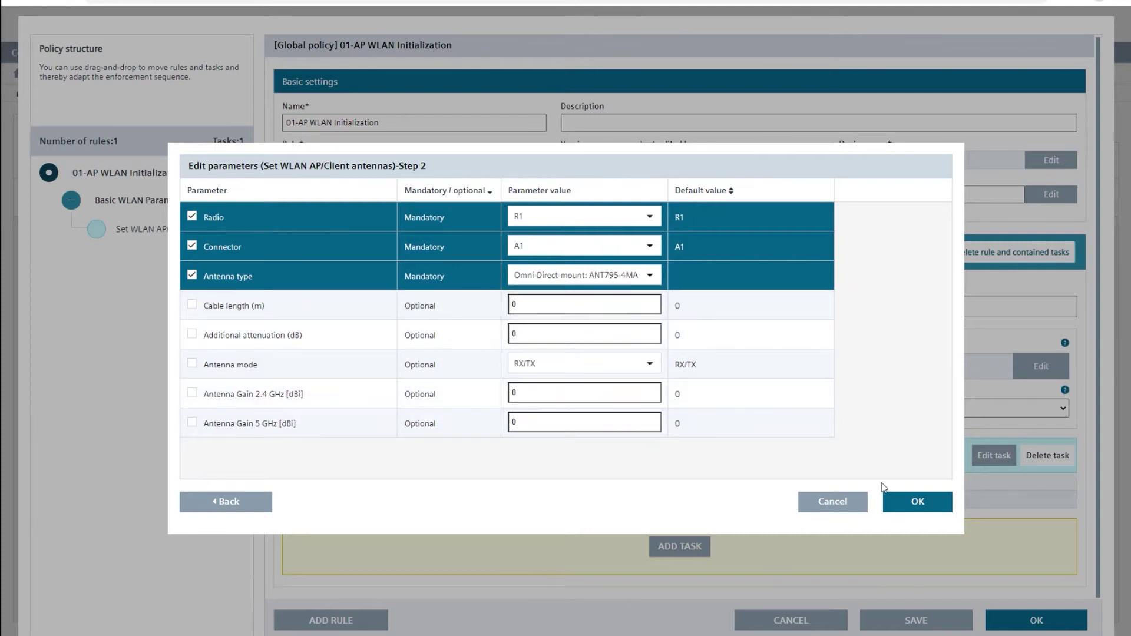
left_click(897, 500)
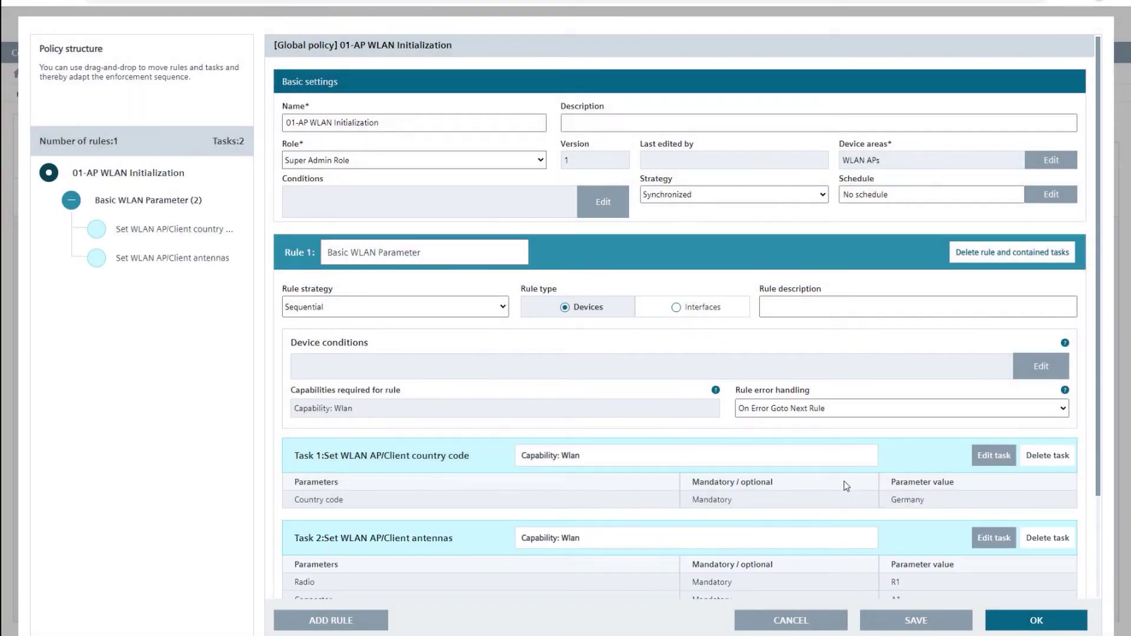
Add another antennas task with connector A2 and antenna type Omni-Direct-mount: ANT795-4MA
scroll(766, 519, "down", 2)
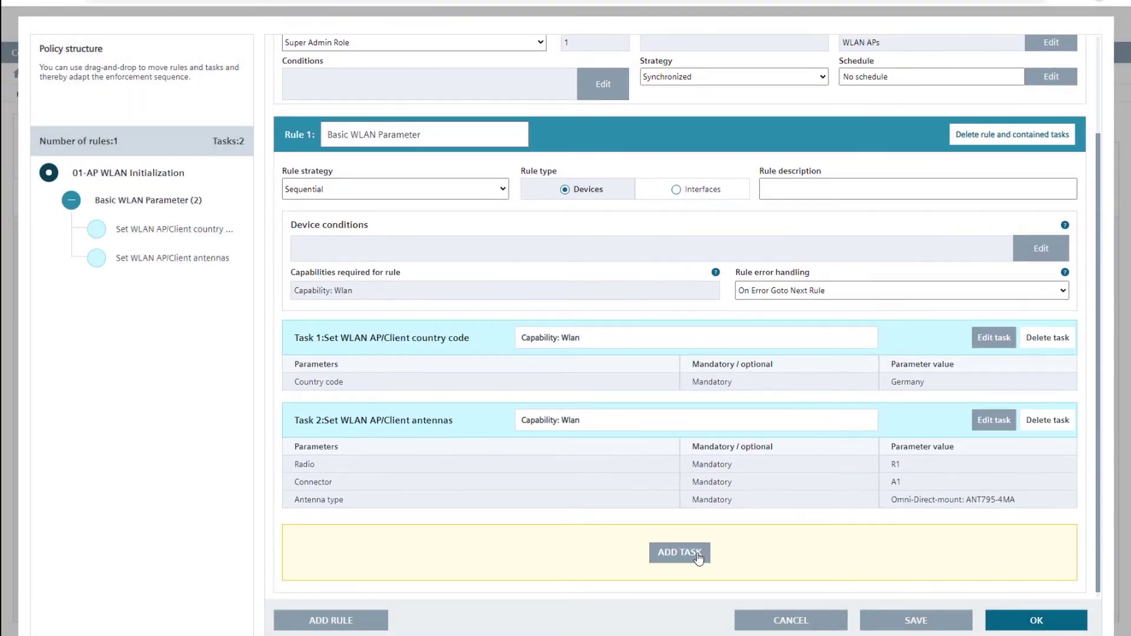
left_click(698, 555)
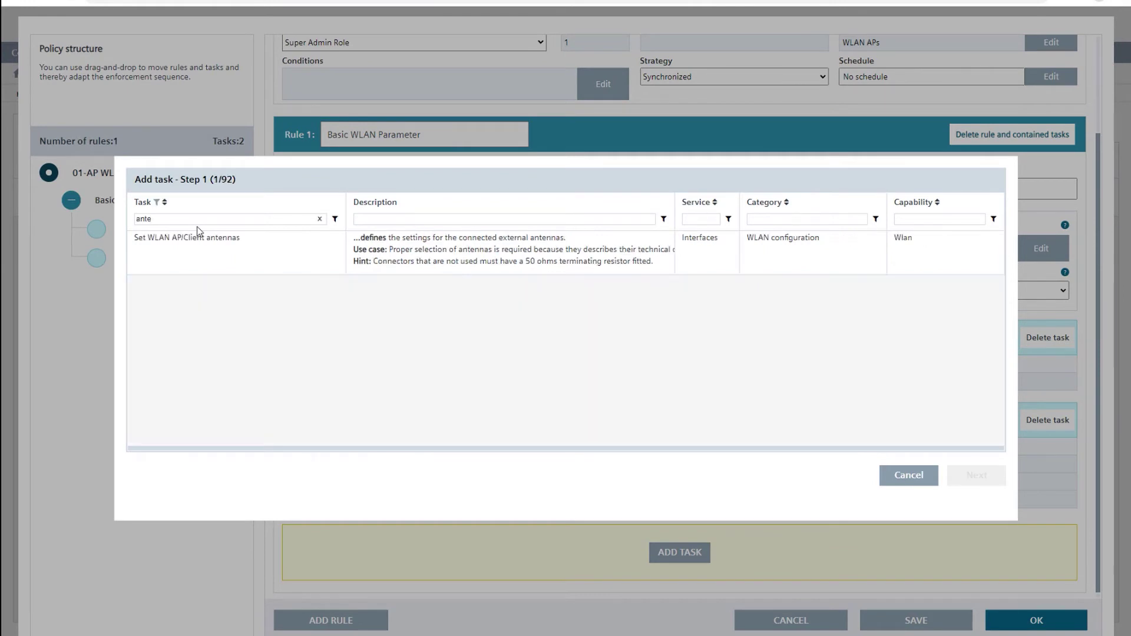
left_click(221, 244)
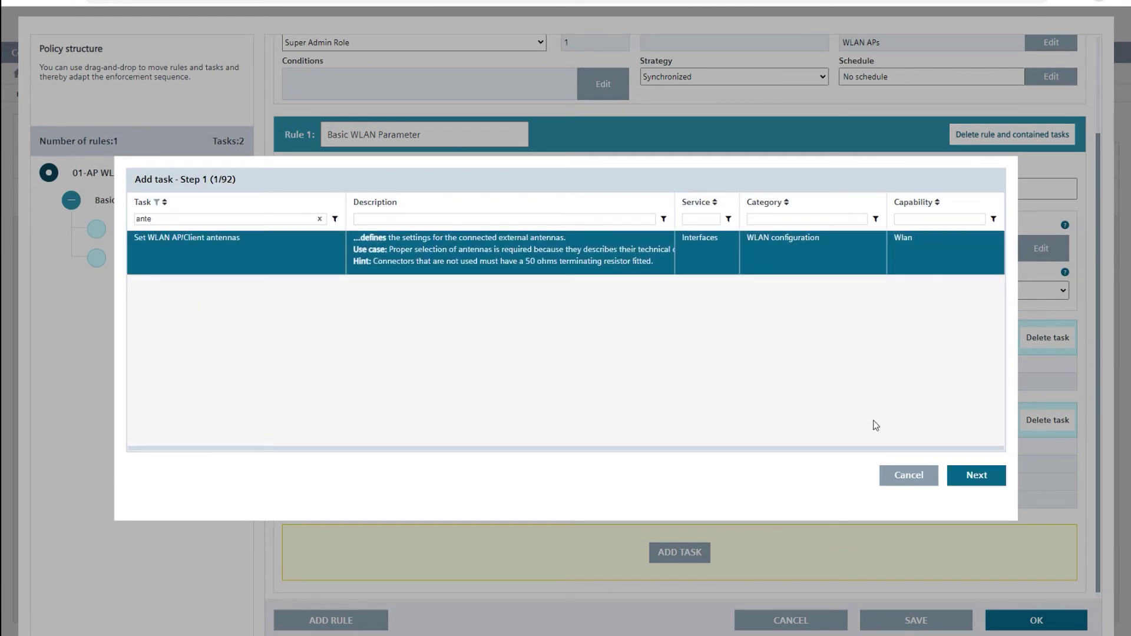
left_click(972, 477)
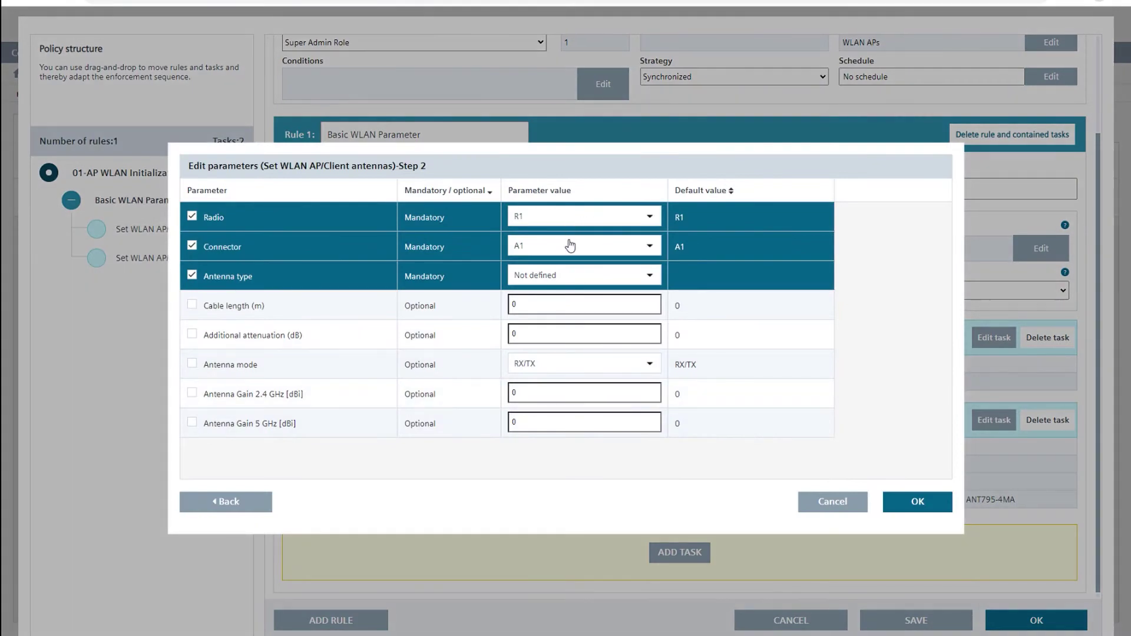
left_click(570, 245)
left_click(541, 292)
left_click(549, 278)
scroll(576, 345, "down", 2)
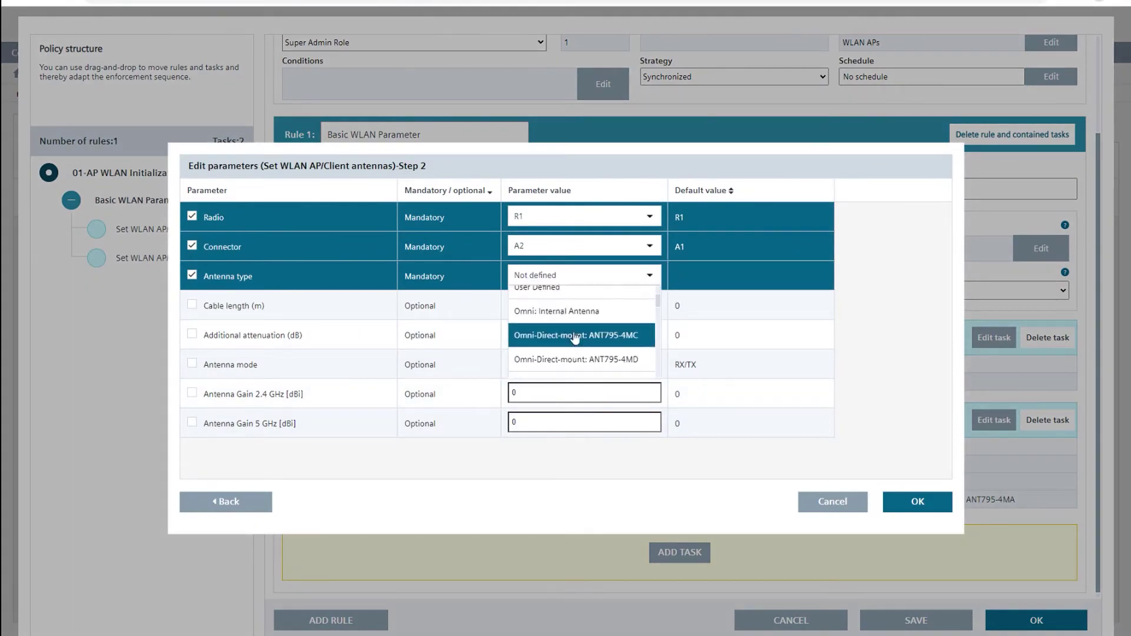
scroll(624, 359, "down", 1)
left_click(610, 328)
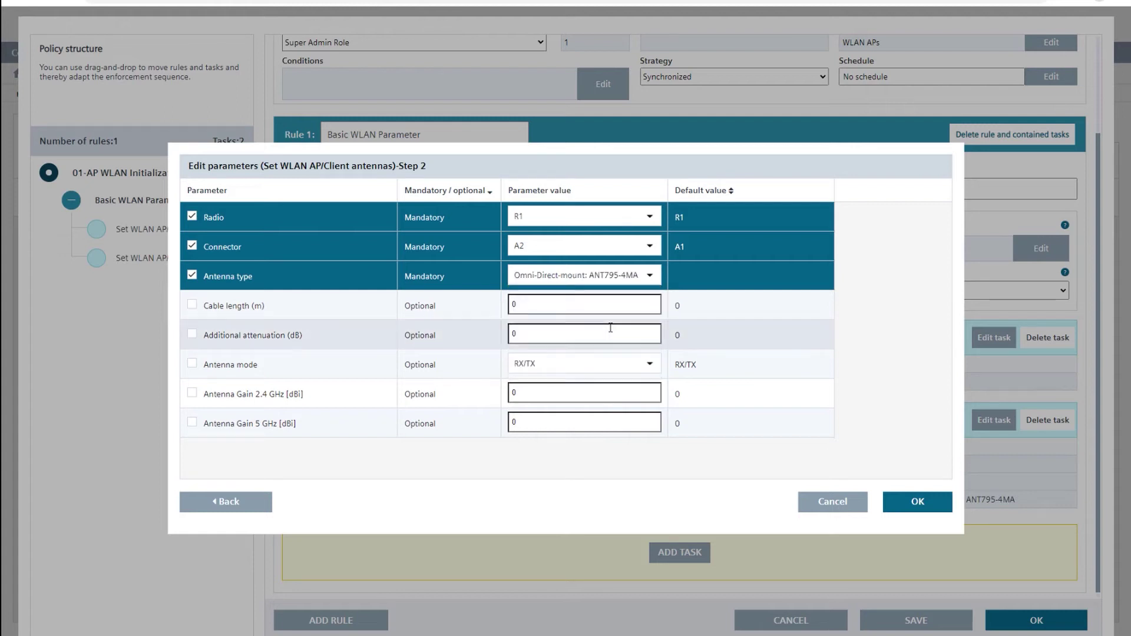
left_click(922, 500)
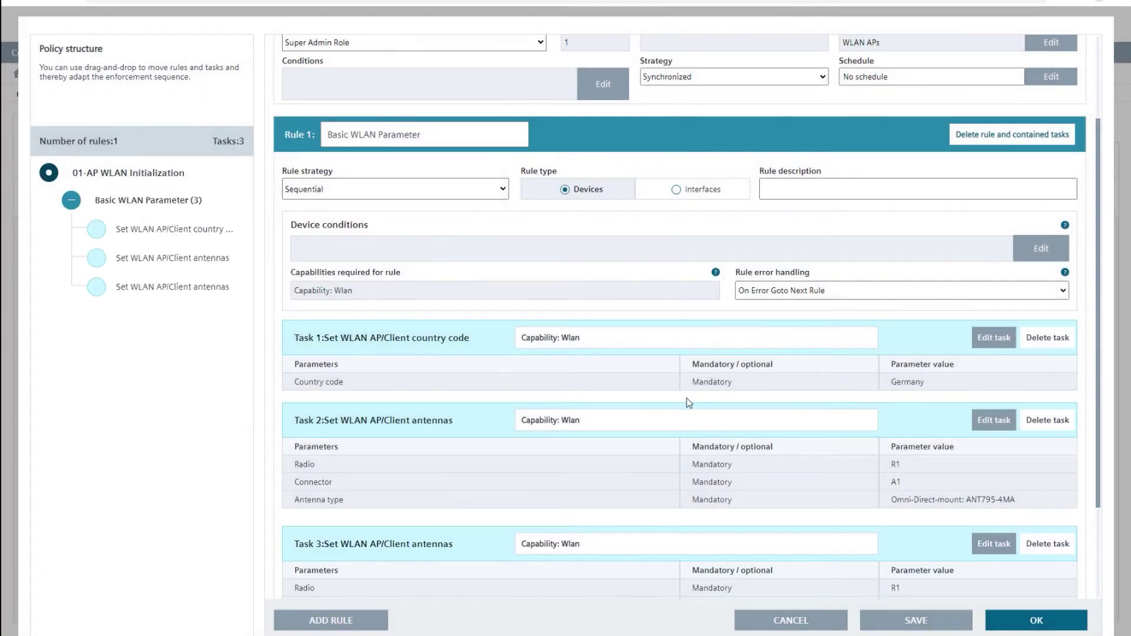
scroll(673, 398, "down", 2)
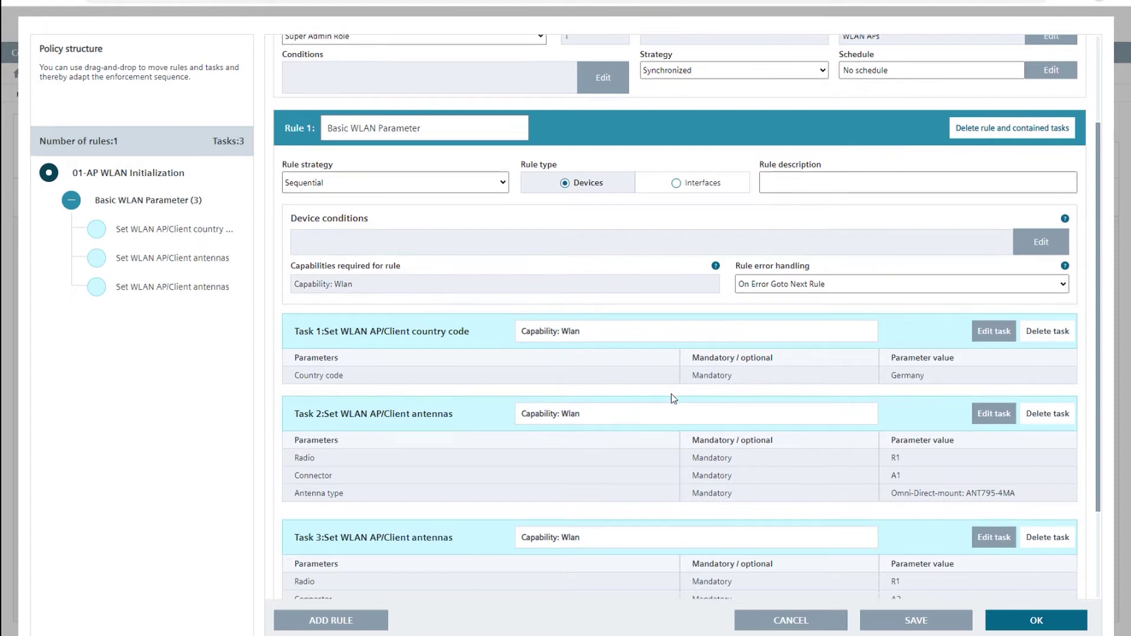
scroll(674, 397, "down", 1)
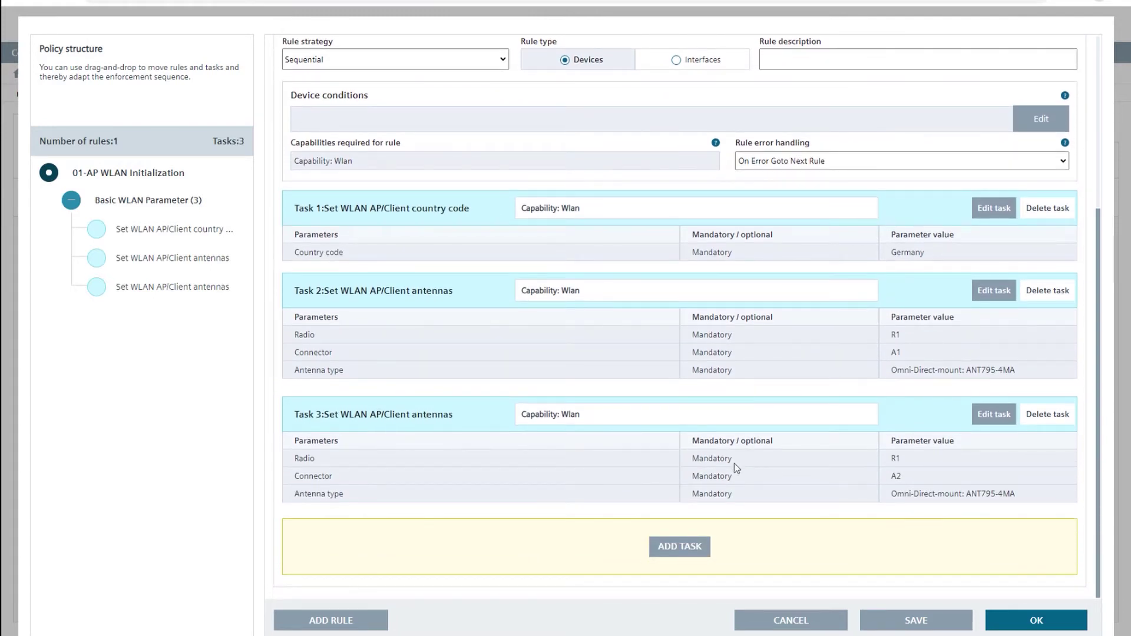
Add a rule named Layer 1 and give it a Set WLAN AP basic task
left_click(321, 621)
left_click(397, 286)
type("Layer 1")
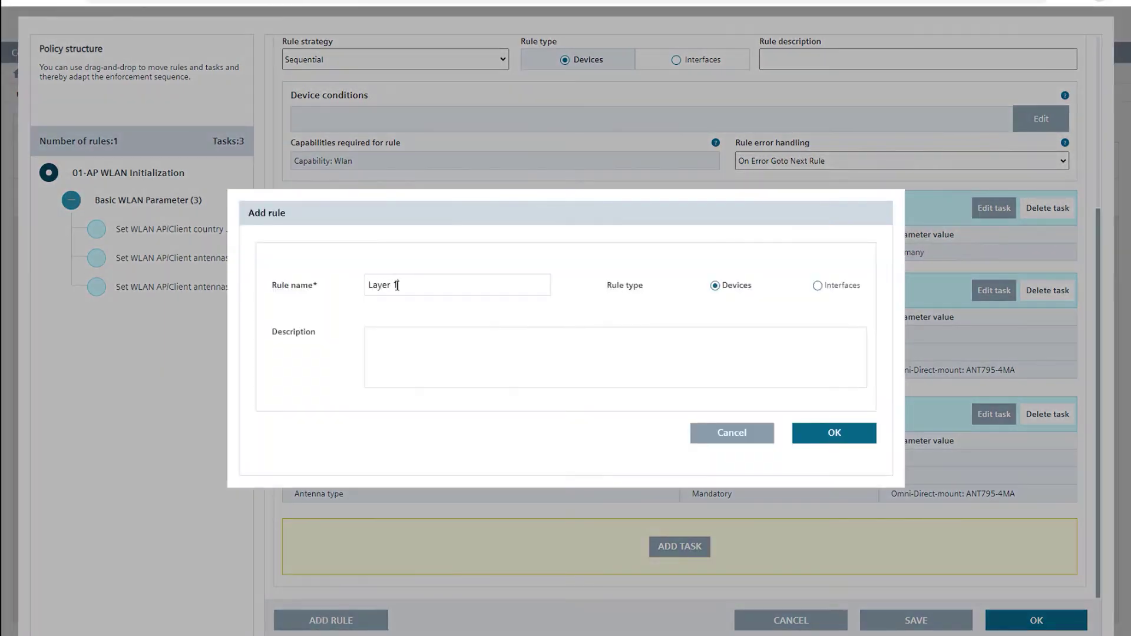
left_click(815, 438)
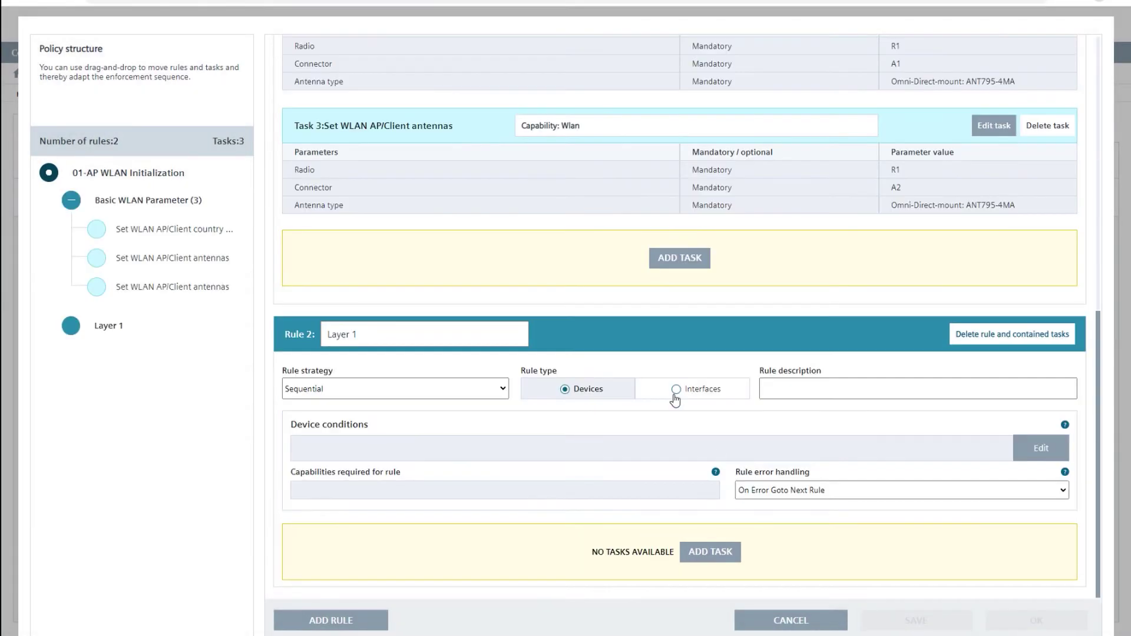
left_click(713, 553)
type("set wla")
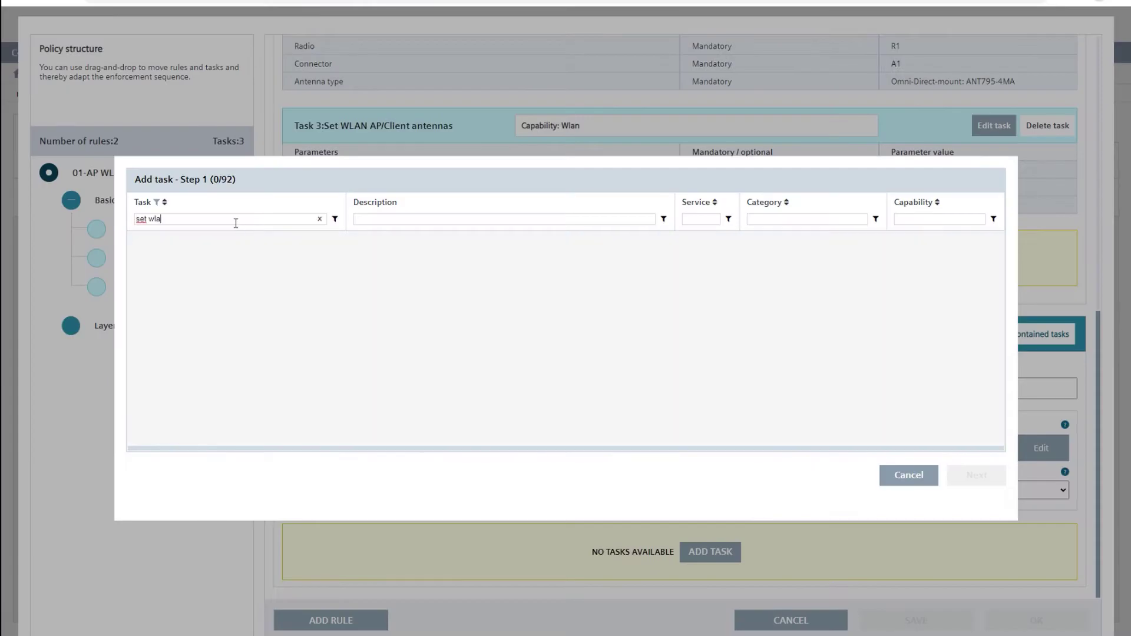
type("n ap")
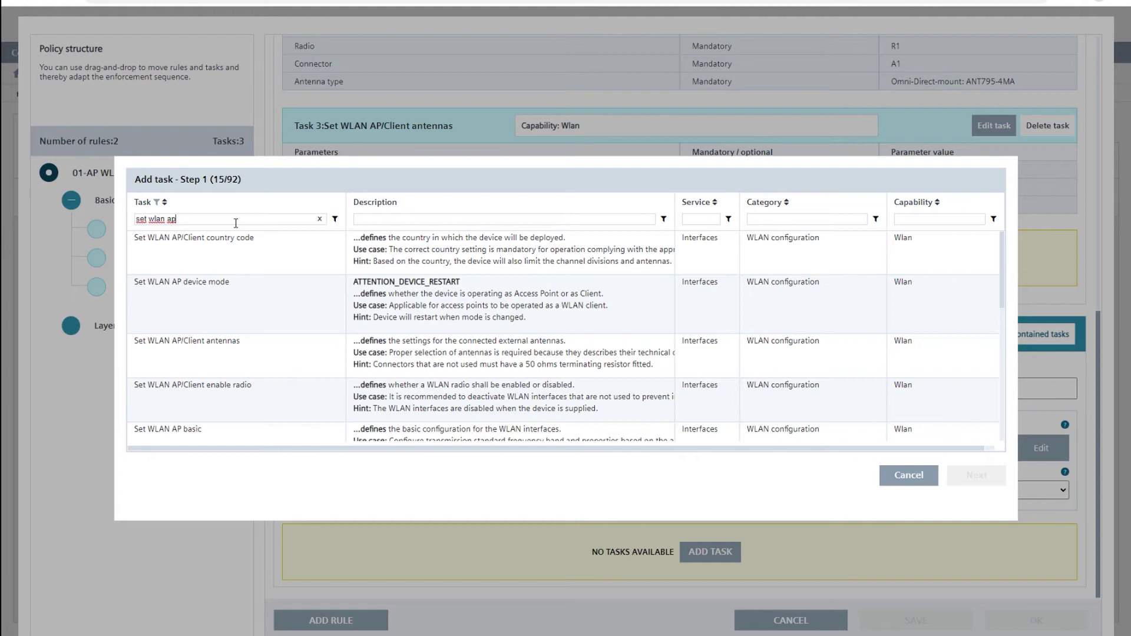
left_click(251, 430)
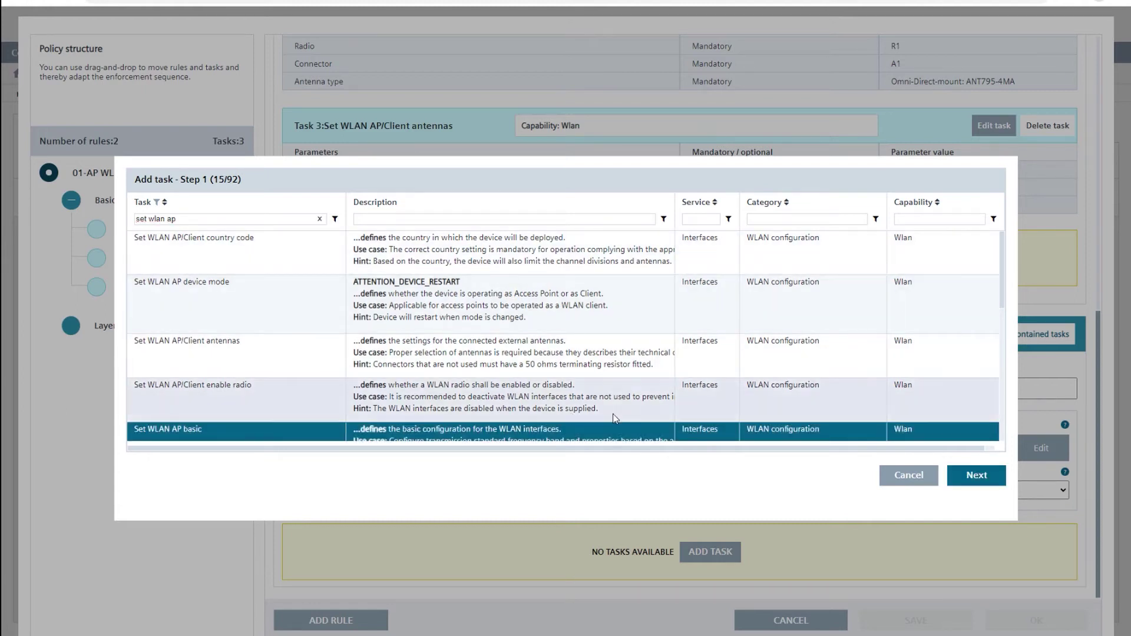
left_click(976, 476)
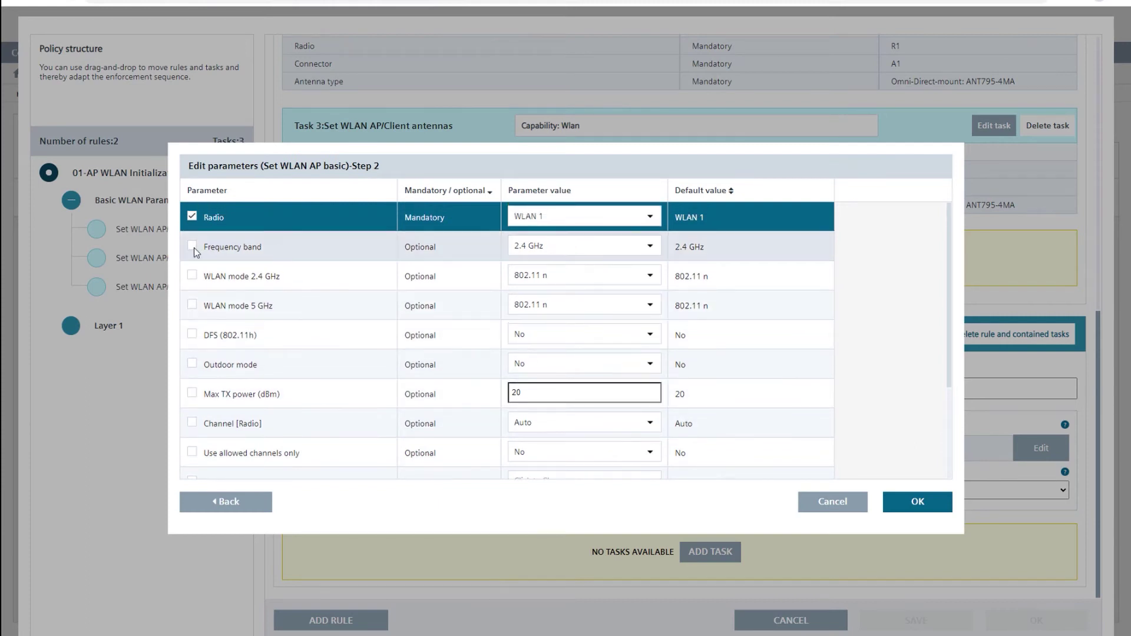
Set frequency band 5 GHz, 5 GHz WLAN mode 802.11 n, and max TX power 10 dBm
left_click(193, 246)
left_click(534, 255)
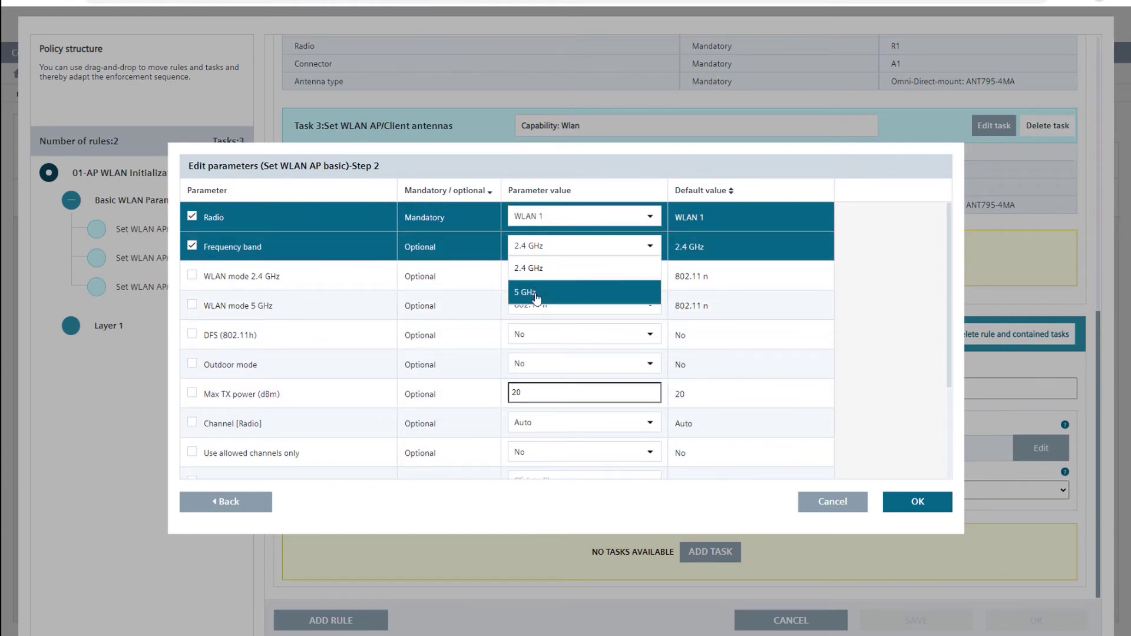
left_click(536, 294)
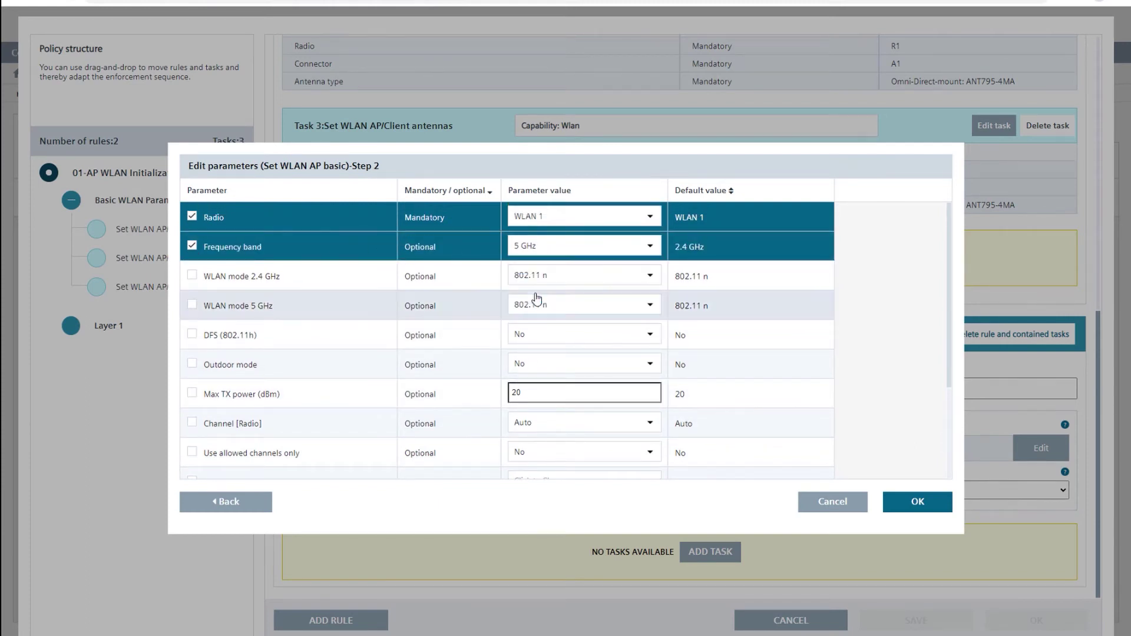
left_click(193, 305)
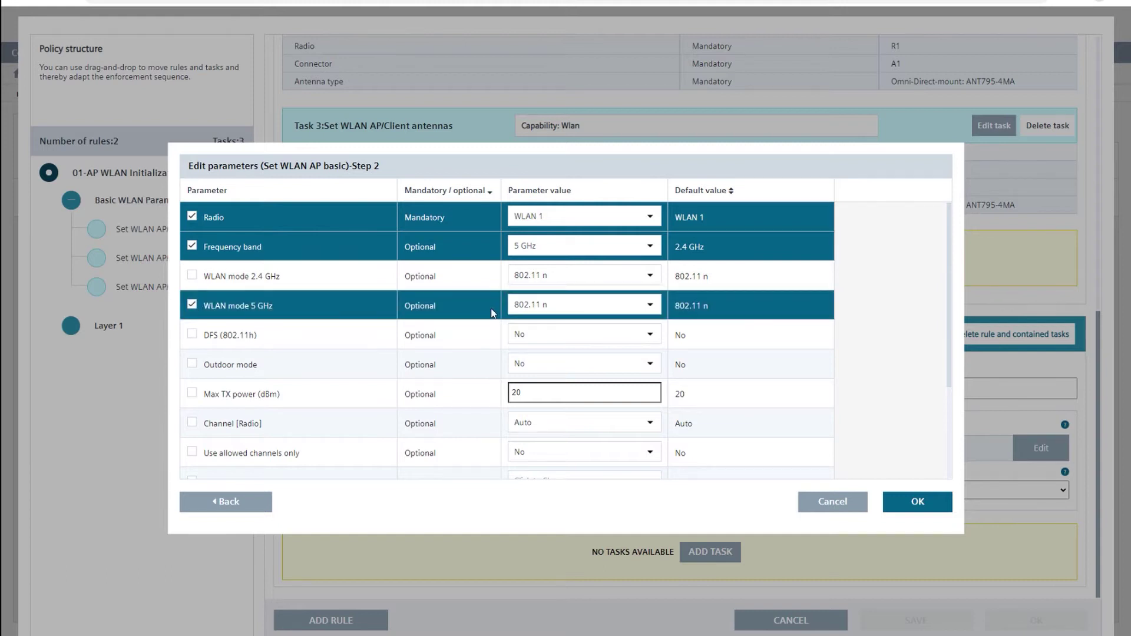
left_click(566, 306)
left_click(561, 364)
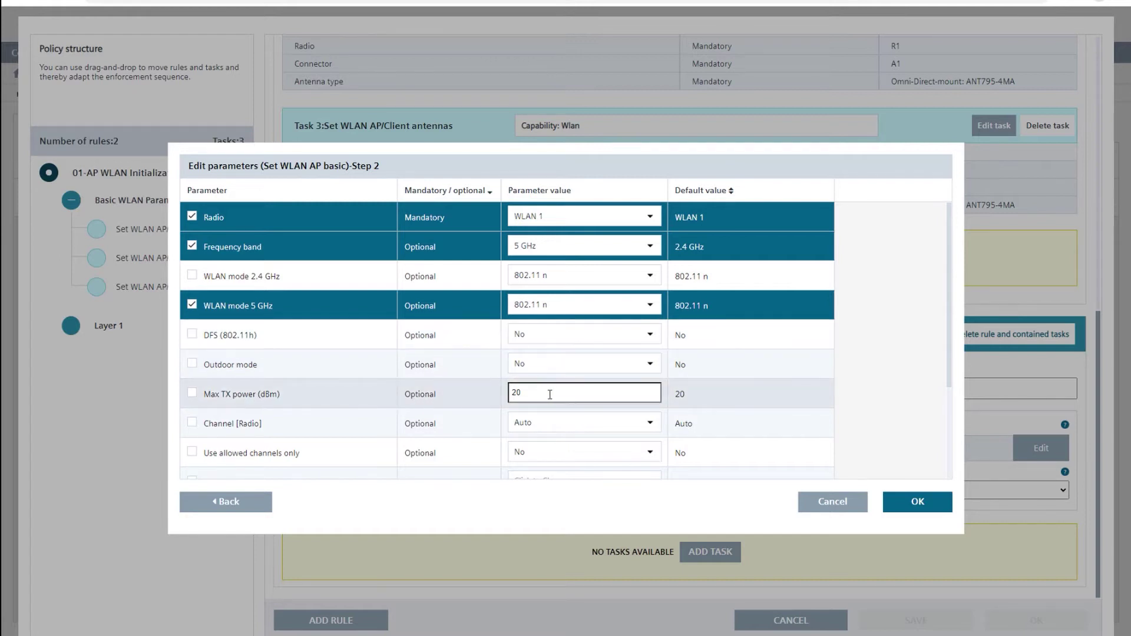
key("BackSpace")
key("BackSpace")
type("10")
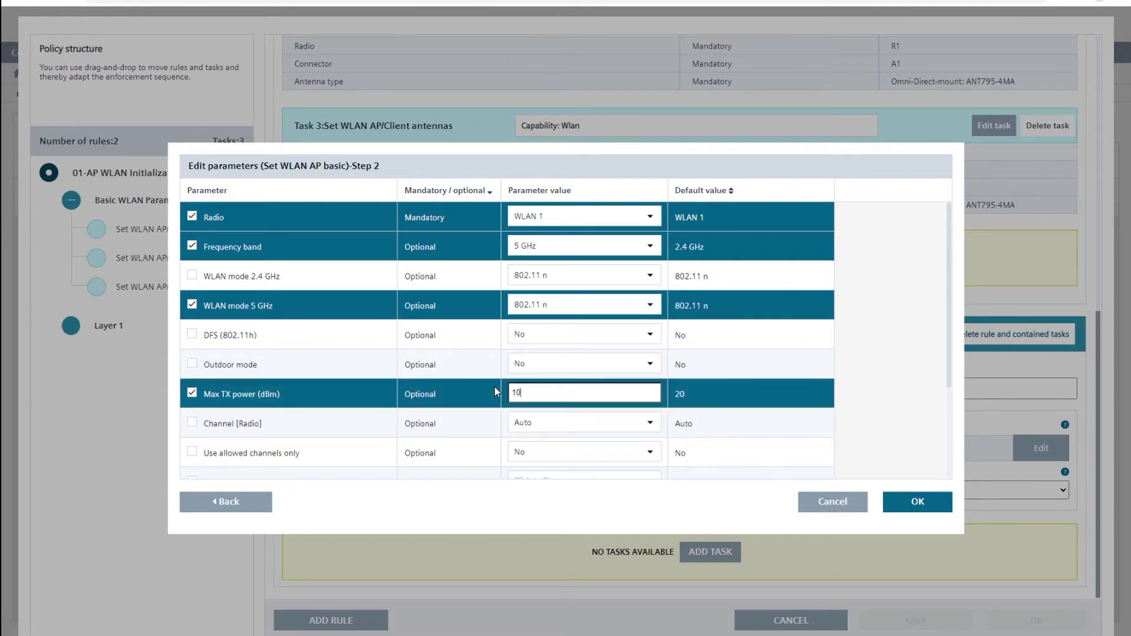
Scroll down the Edit parameters dialog to reach its confirm button
scroll(719, 409, "down", 2)
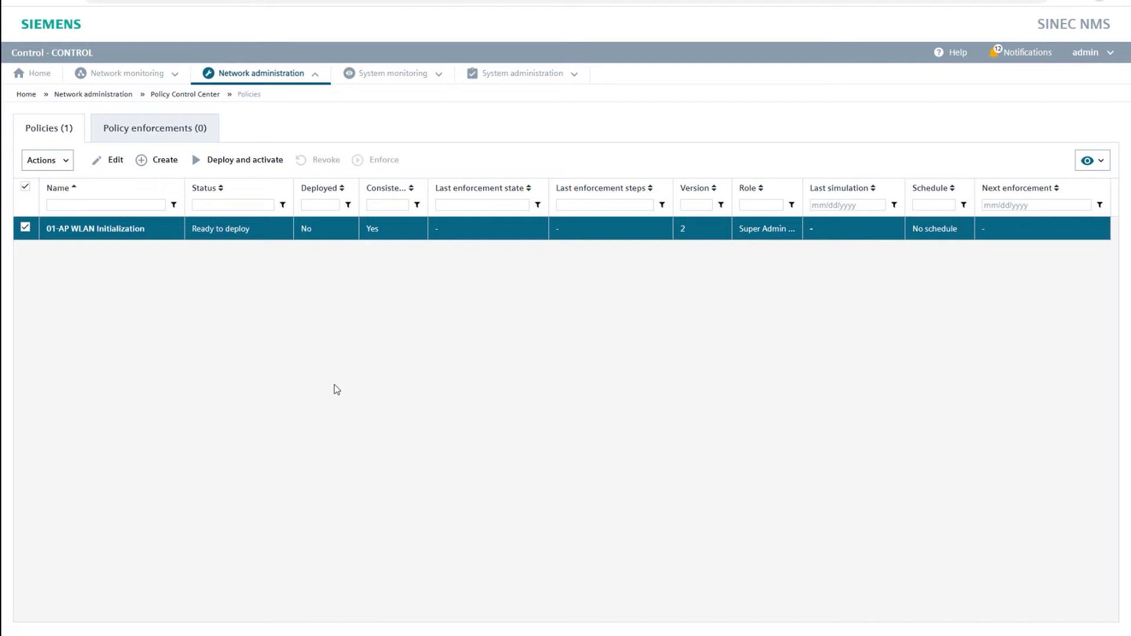
Create a new policy named '02-AP WLAN Parameter' limited to the WLAN APs device area
left_click(165, 160)
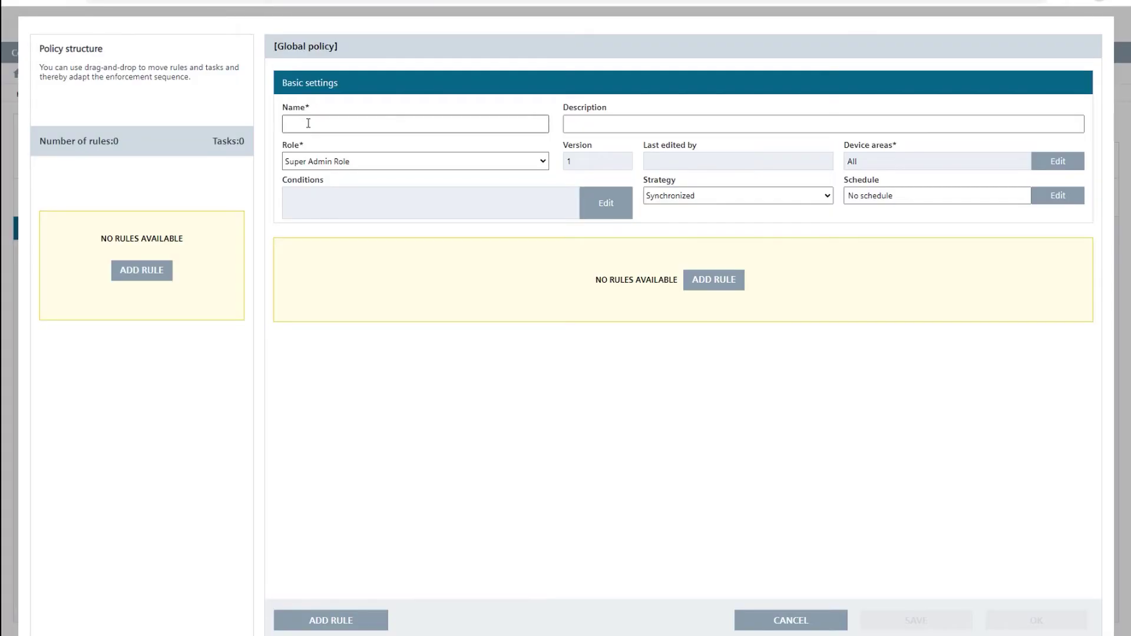
left_click(308, 123)
type("02-AP WLAN Parameter")
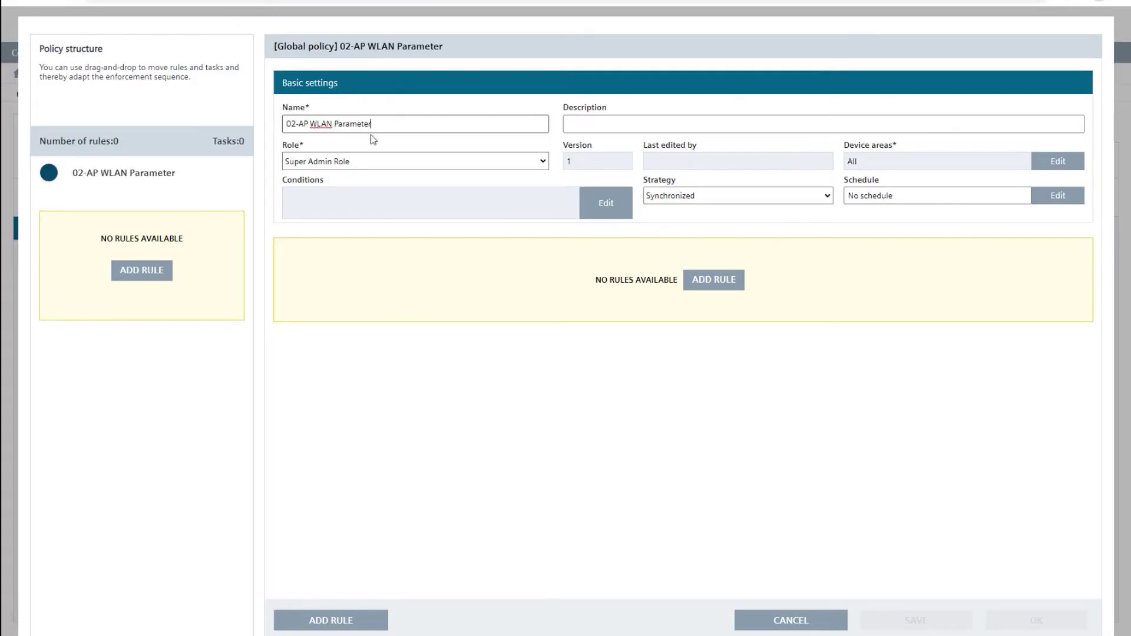
left_click(1058, 163)
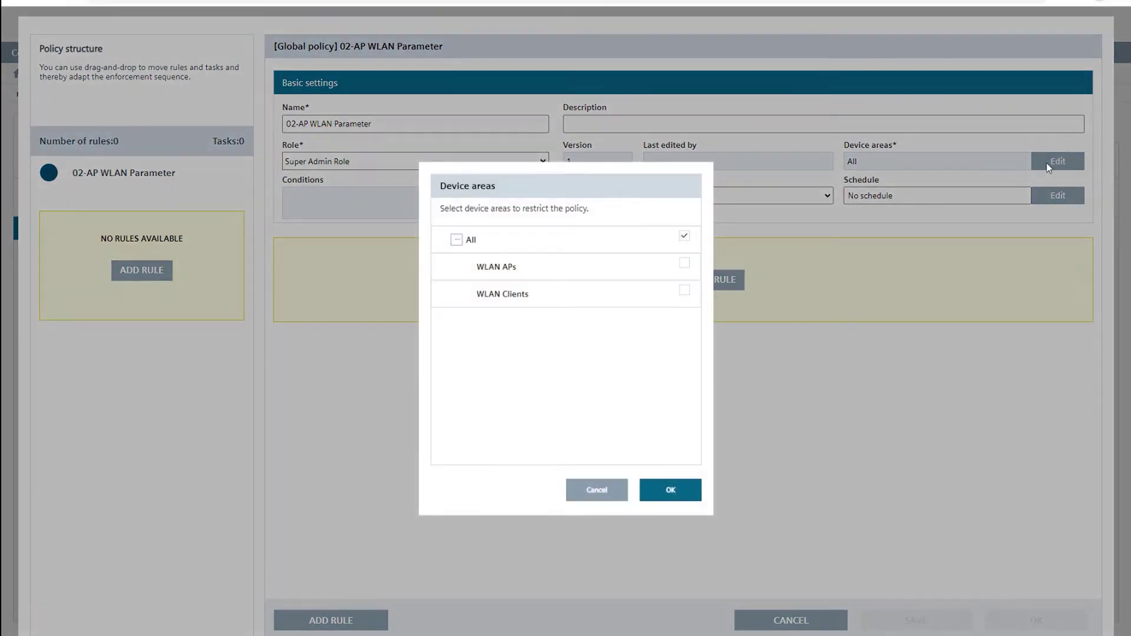
left_click(684, 236)
left_click(685, 268)
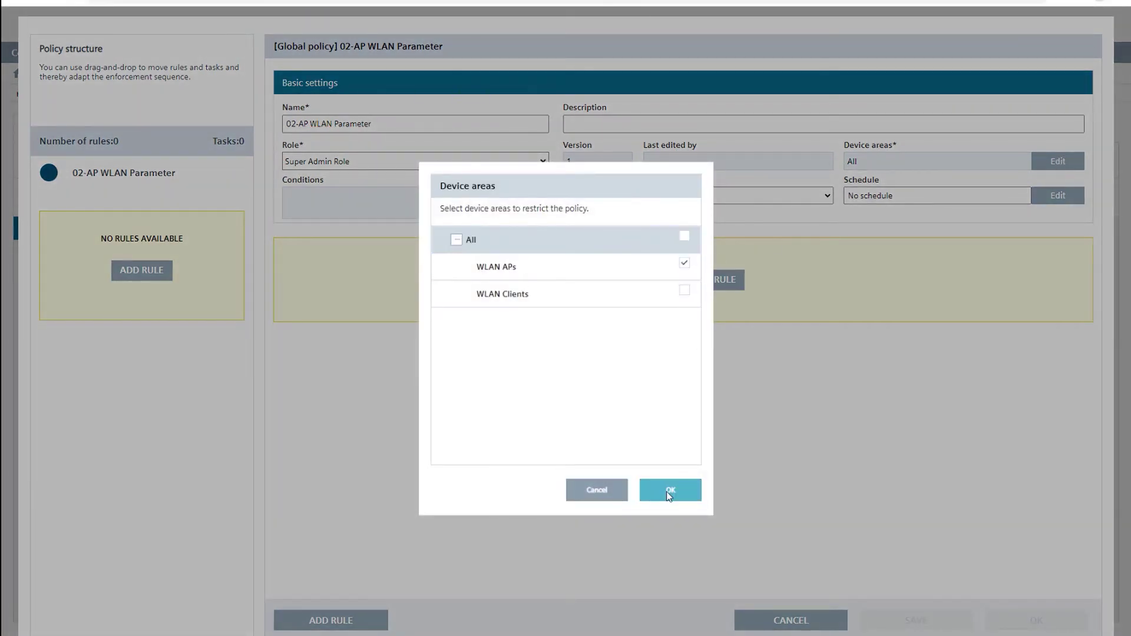
left_click(670, 491)
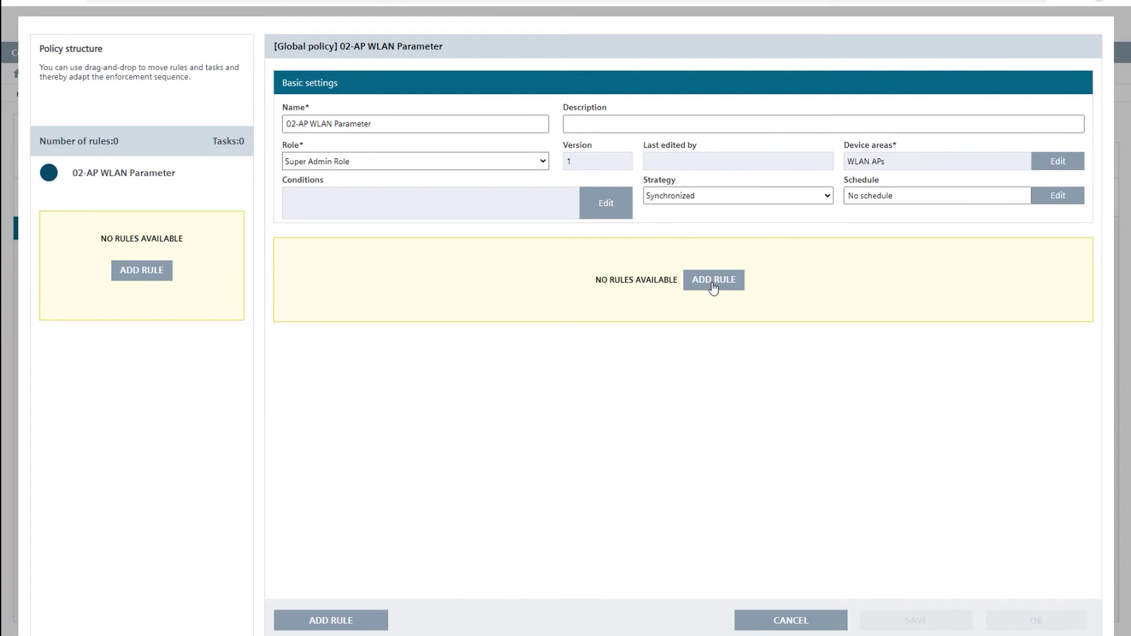
Add a rule named Layer 2 and give it a Set WLAN AP basic task
left_click(714, 280)
type("Layer 2")
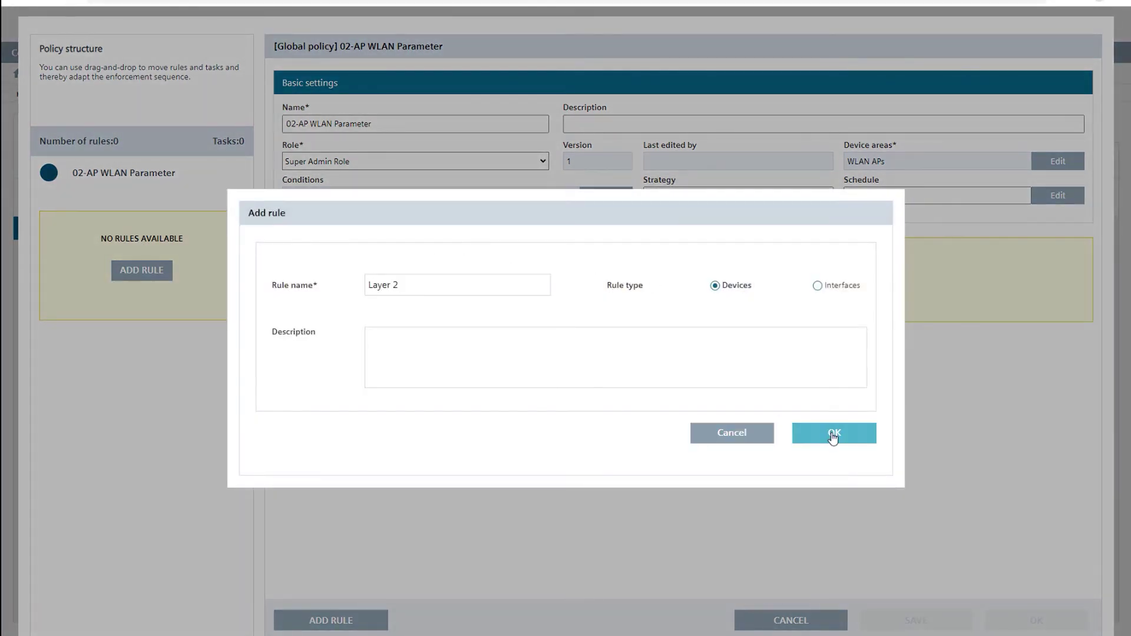
left_click(833, 432)
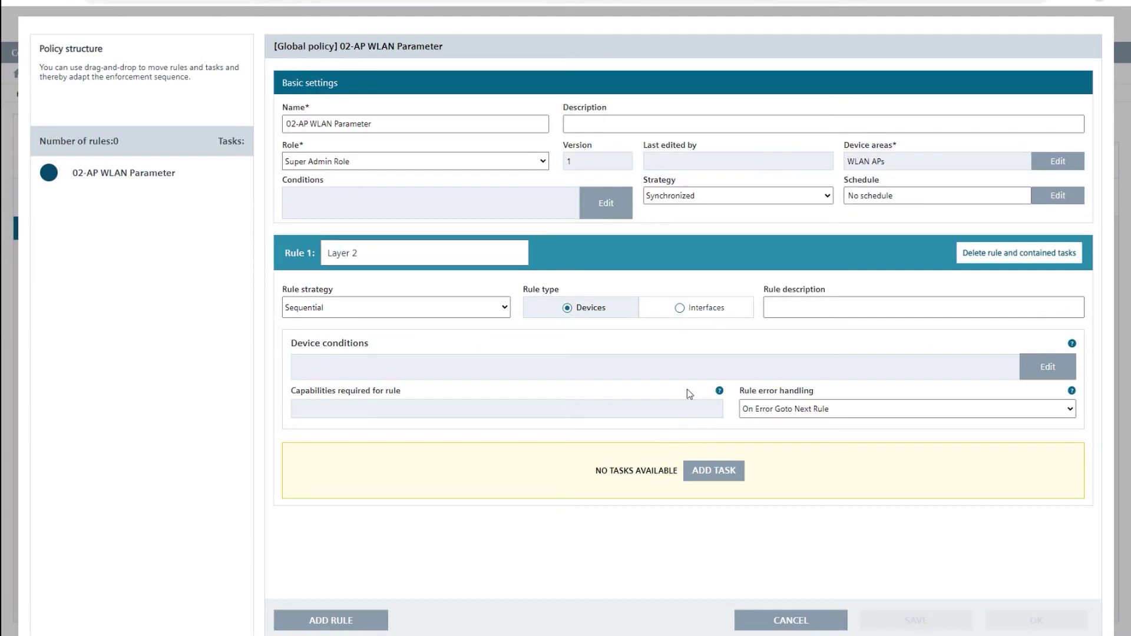
left_click(713, 473)
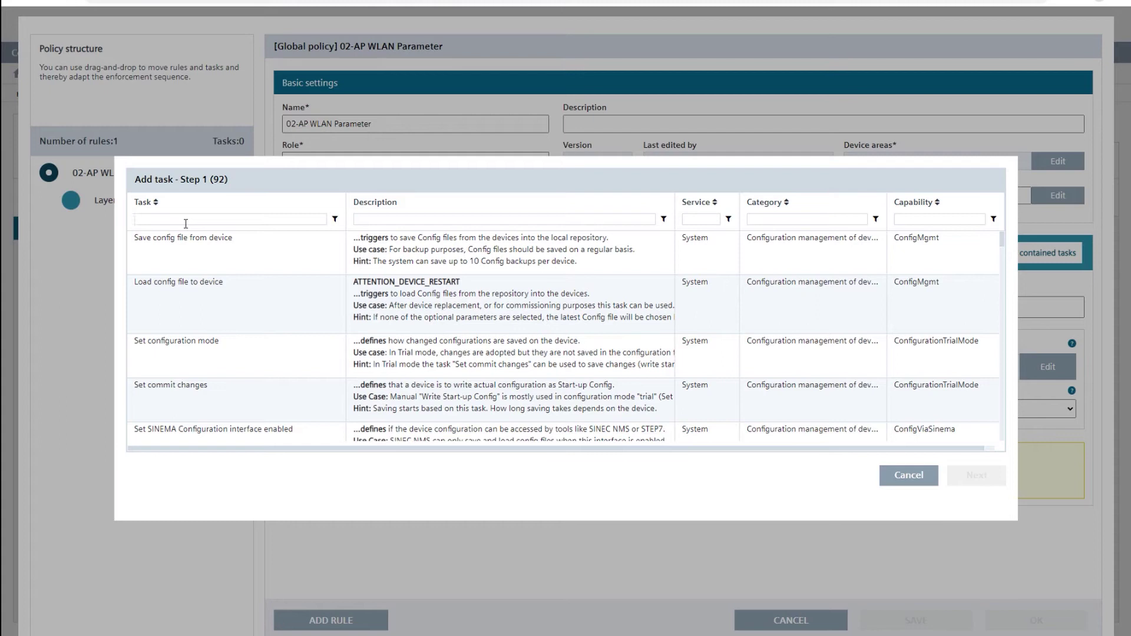
left_click(186, 224)
type("AP ba")
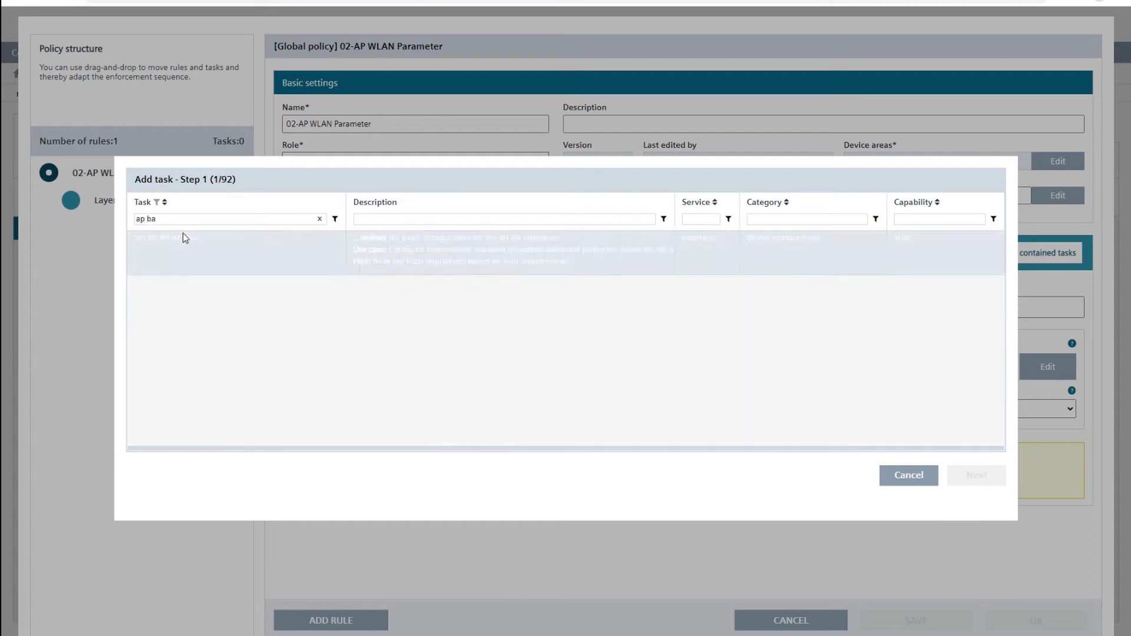
left_click(188, 238)
left_click(987, 483)
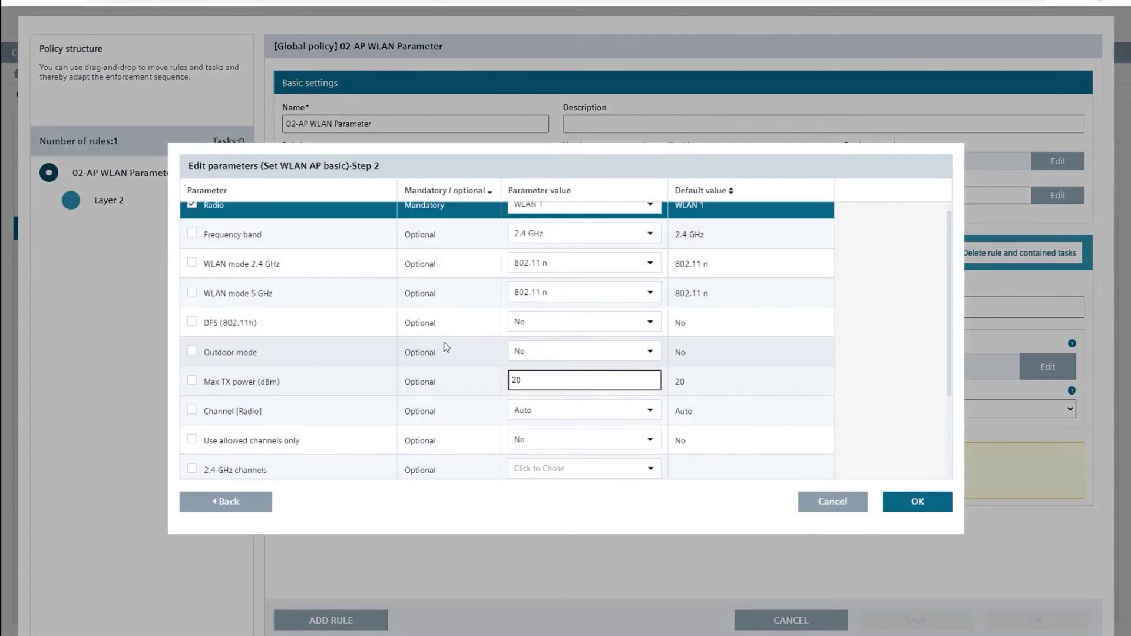
Set the VAP [Radio].1 SSID to Demo, mark it enabled, and confirm the task
scroll(470, 304, "down", 3)
scroll(470, 304, "down", 1)
left_click(534, 400)
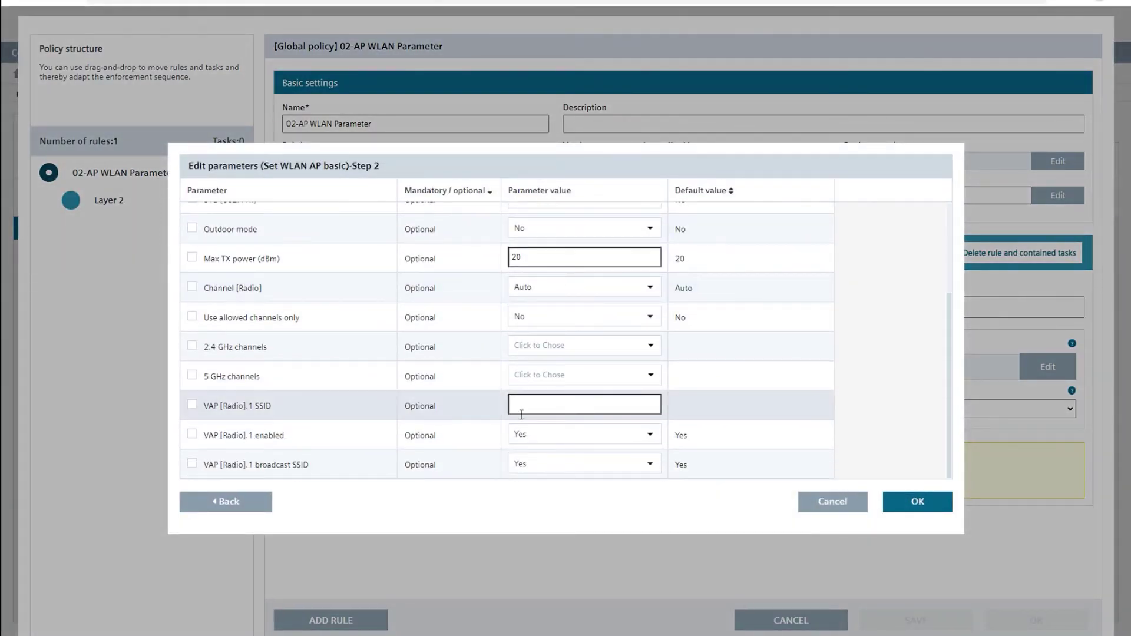
type("Demo")
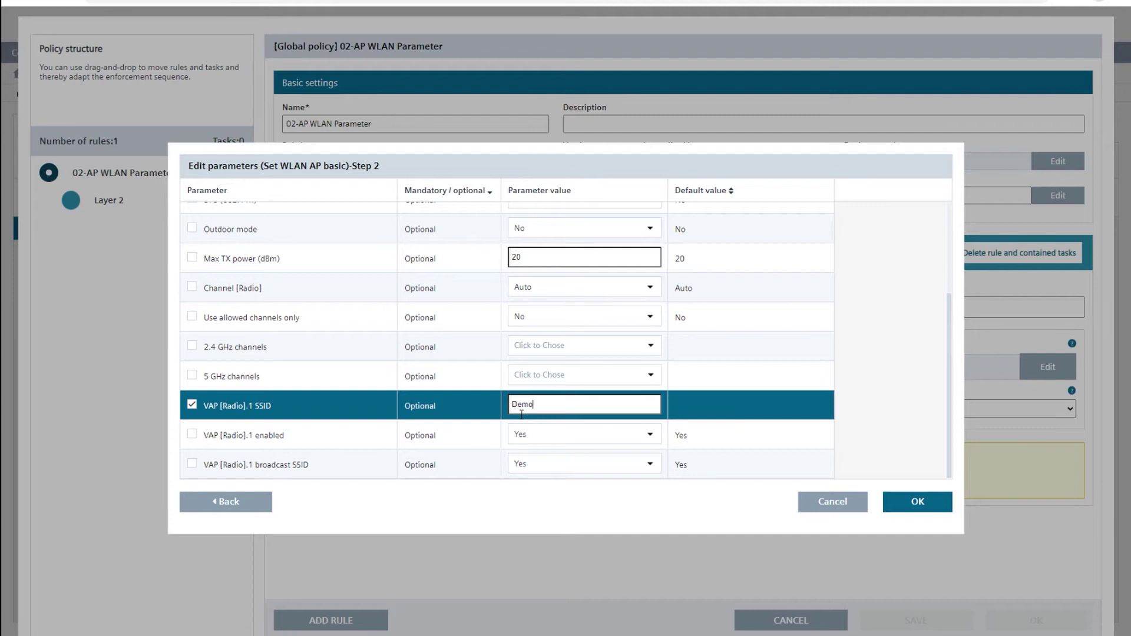
left_click(193, 436)
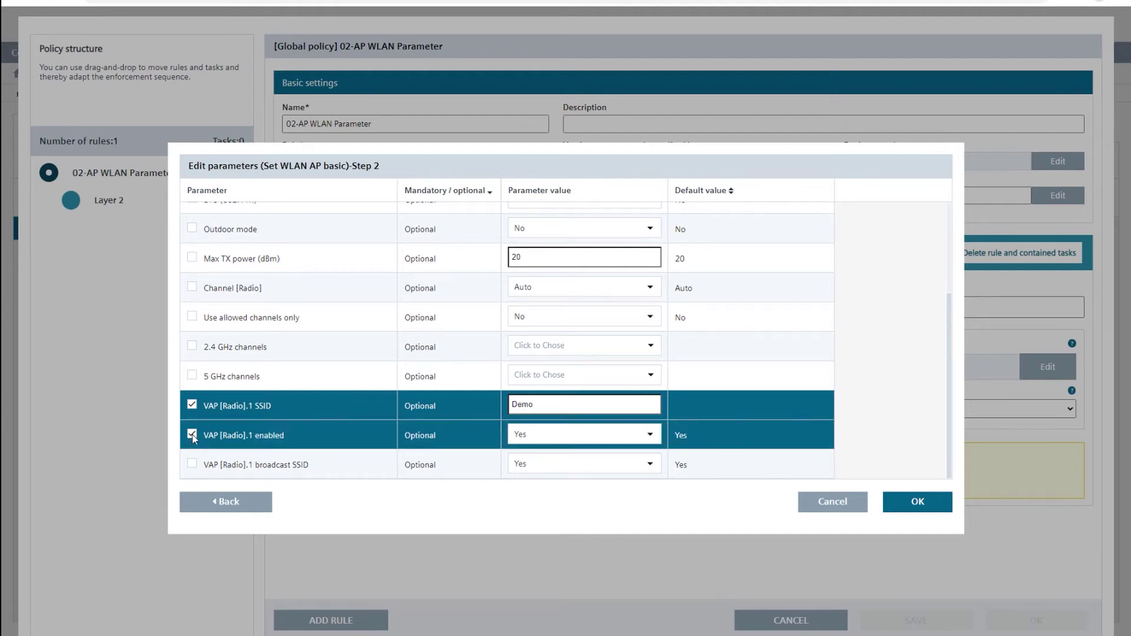
left_click(943, 504)
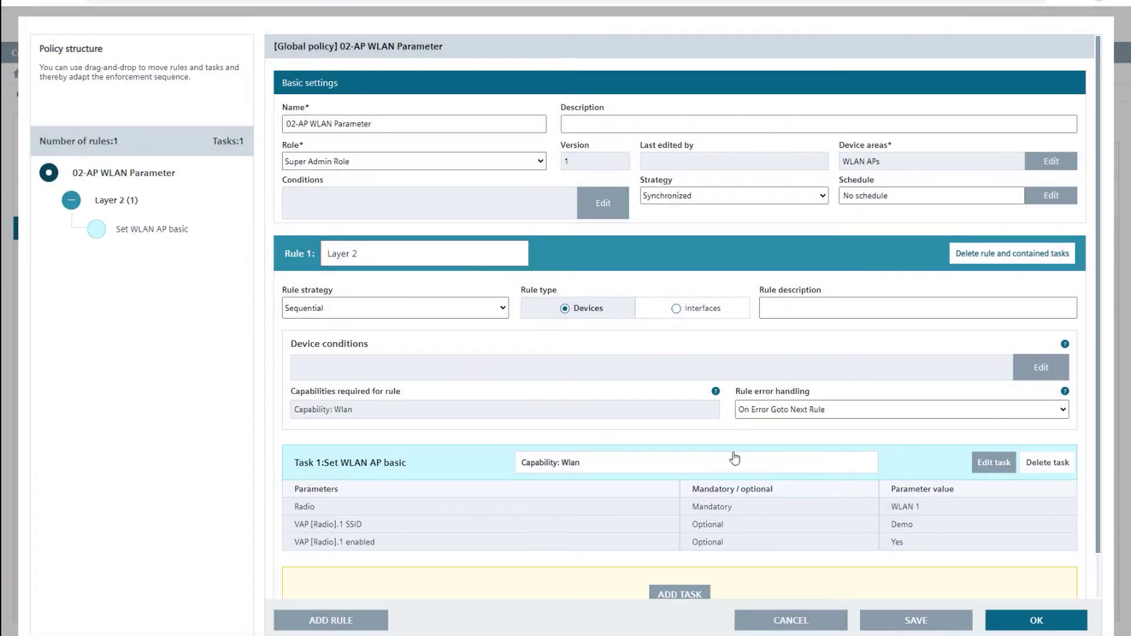
scroll(698, 476, "down", 1)
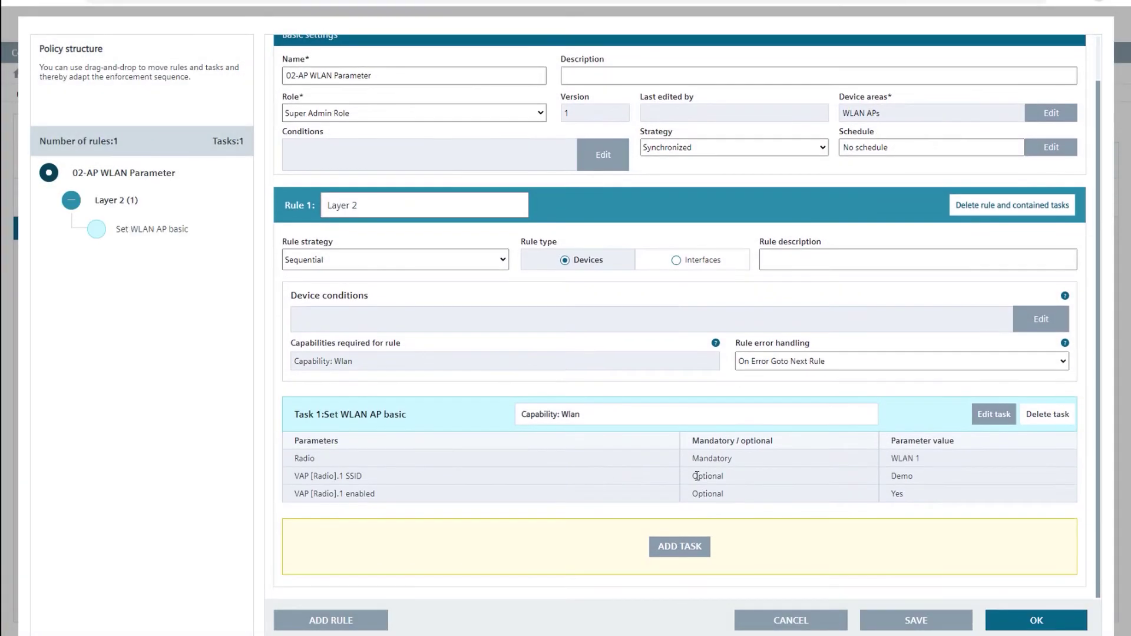
Add a Set WLAN AP security basic task to the Layer 2 rule
left_click(672, 539)
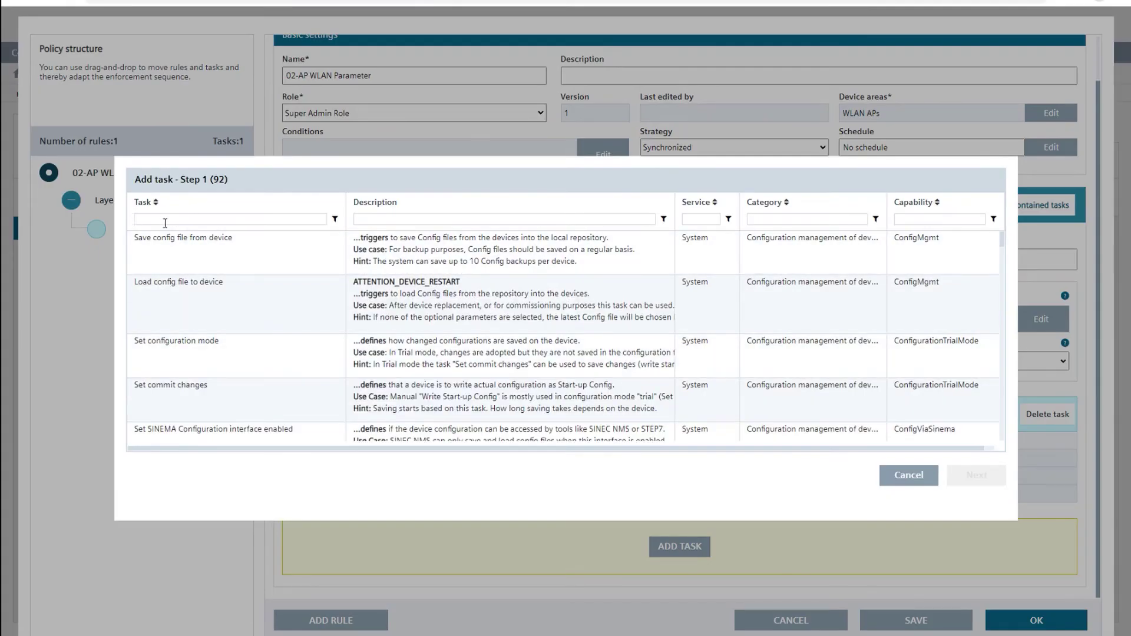
left_click(165, 223)
type("Set wlan ap")
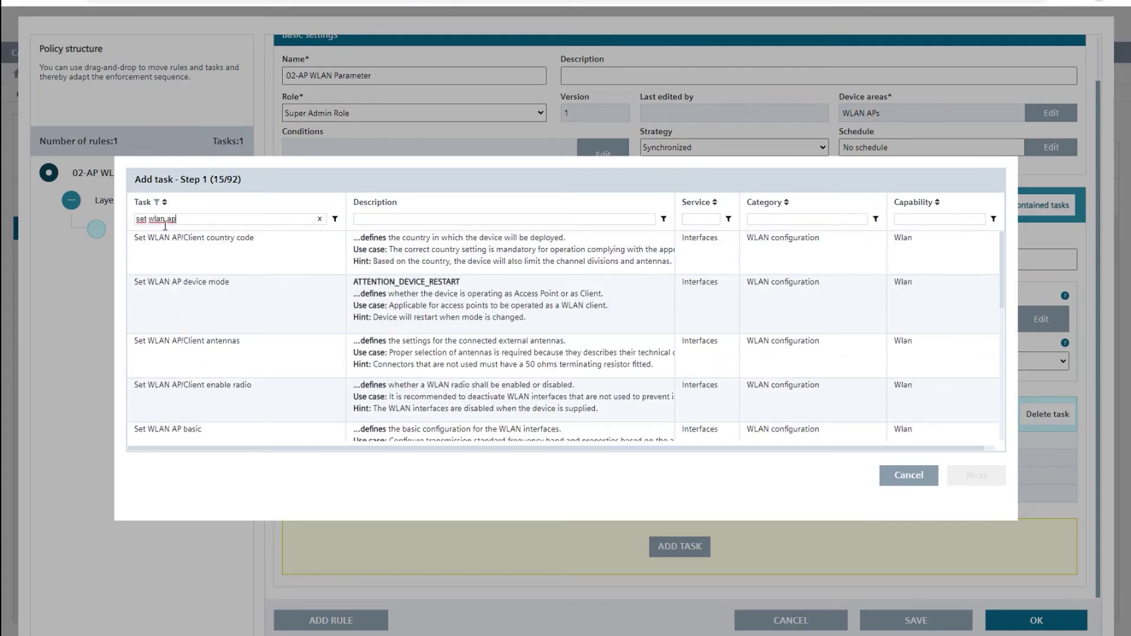
scroll(228, 329, "down", 3)
scroll(229, 329, "down", 2)
left_click(230, 337)
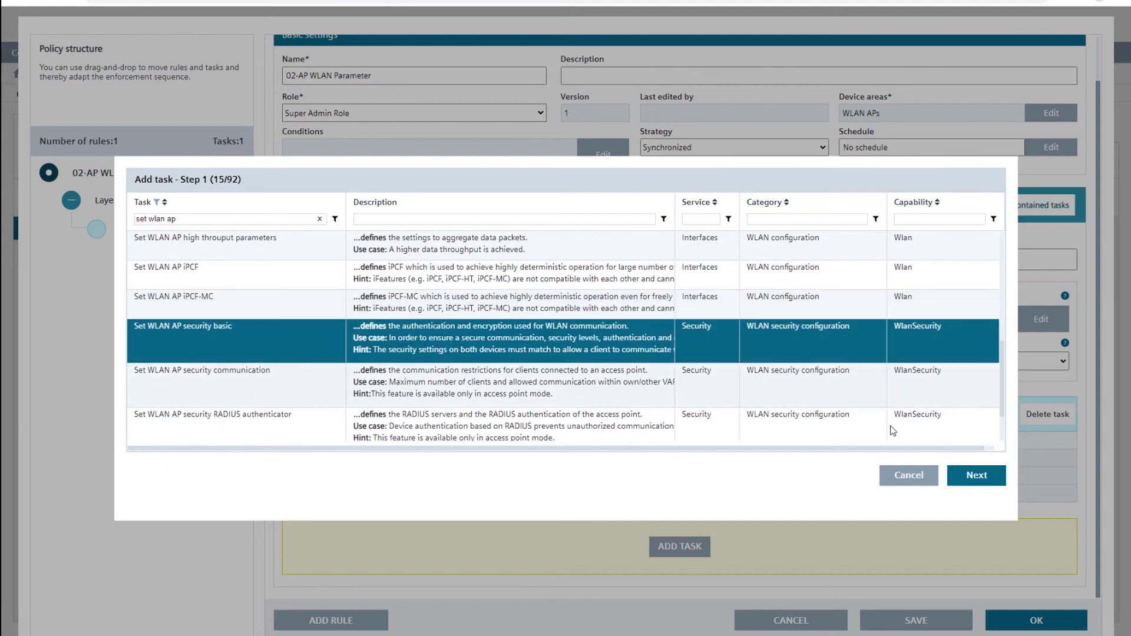
left_click(976, 475)
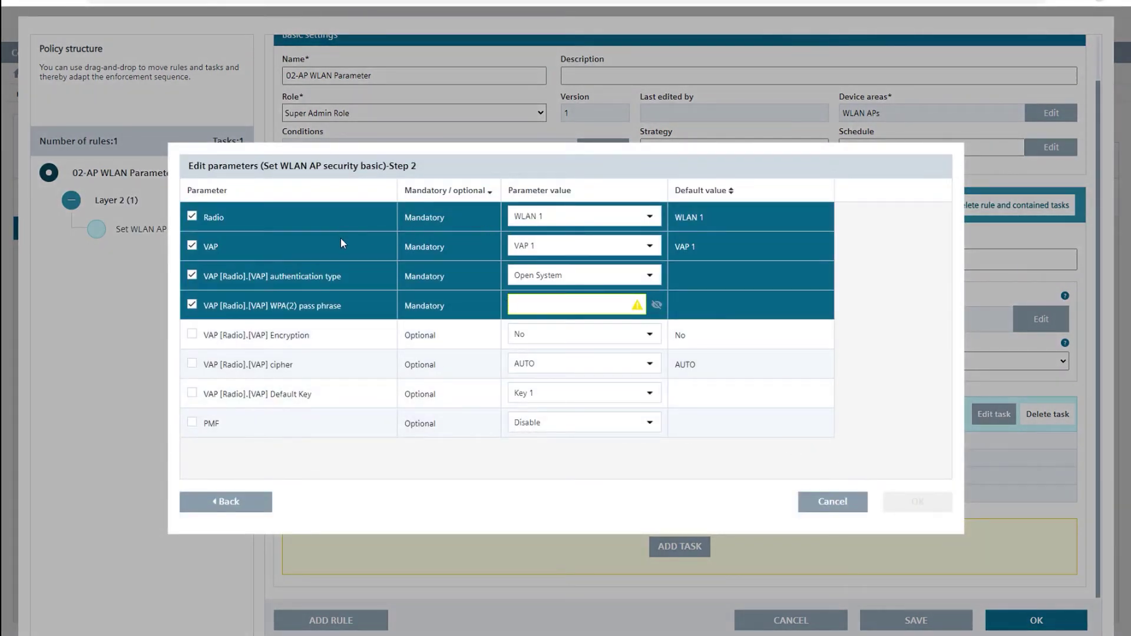
Set the authentication type to WPA2-PSK and enter the WPA2 pass phrase
left_click(586, 282)
scroll(553, 383, "down", 2)
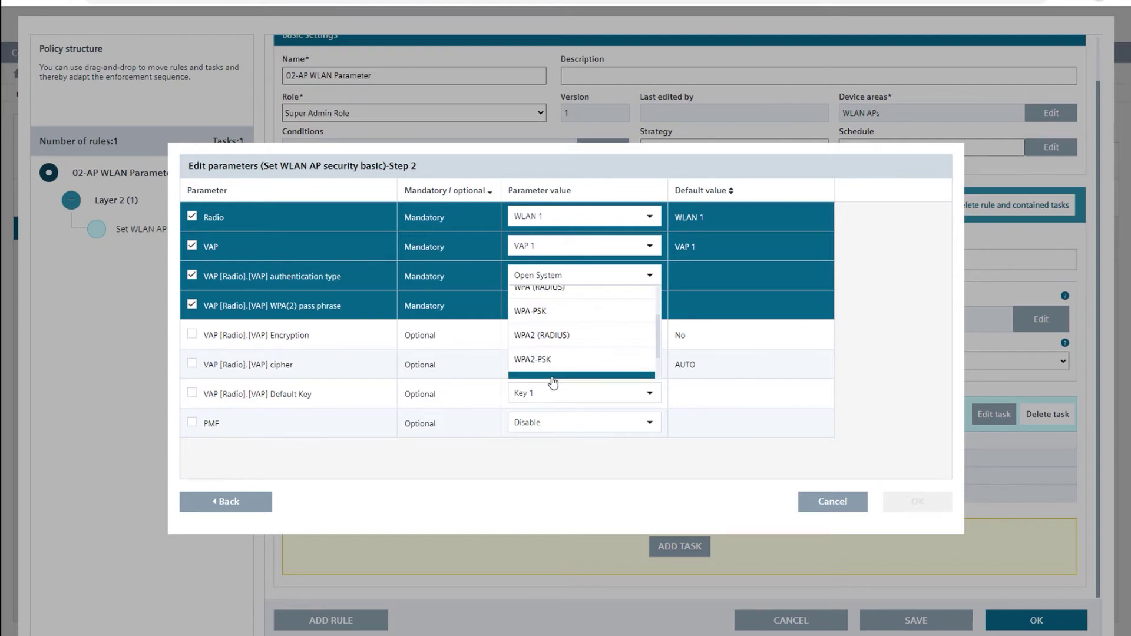
left_click(540, 361)
left_click(533, 303)
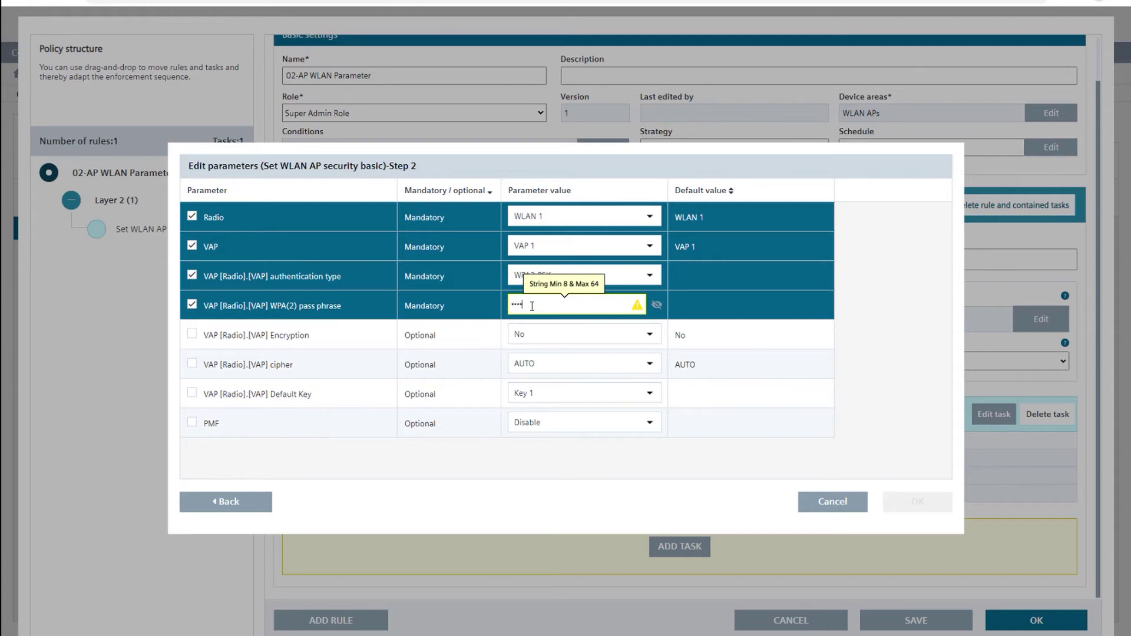
type("1")
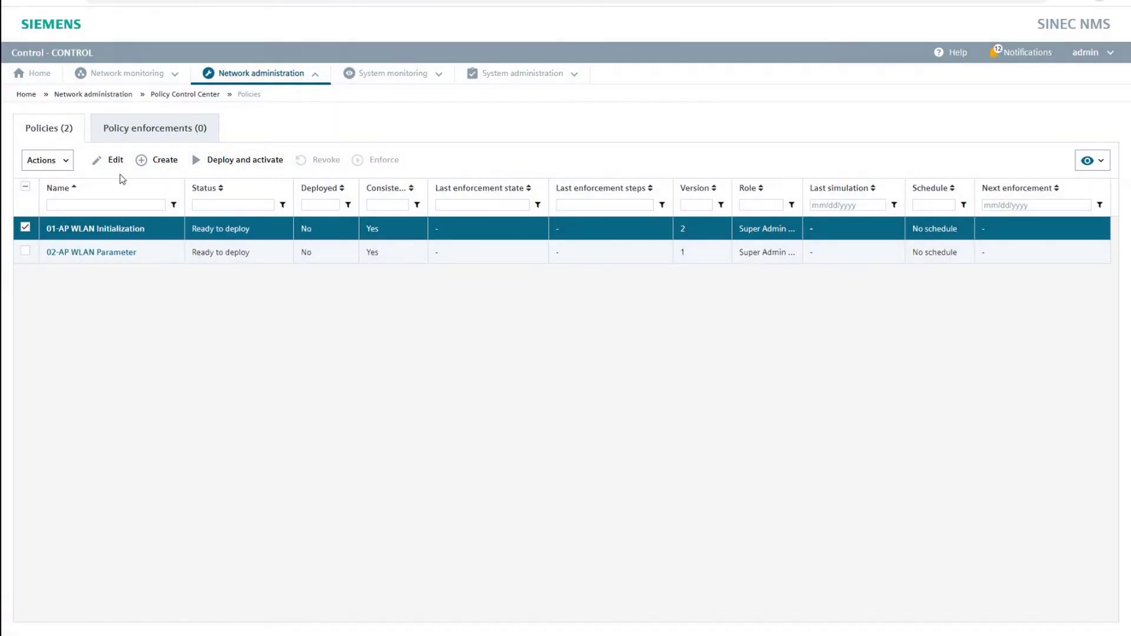
Create a new policy named '03-AP WLAN Channels' limited to the WLAN APs device area
left_click(154, 167)
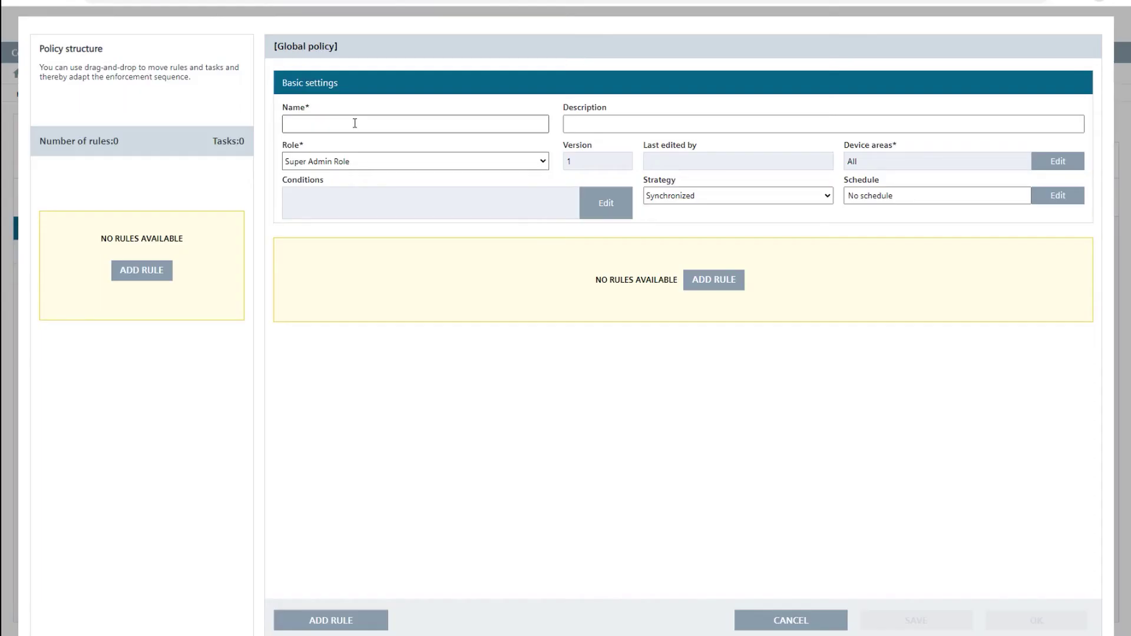
type("03-AP WLAN Channels")
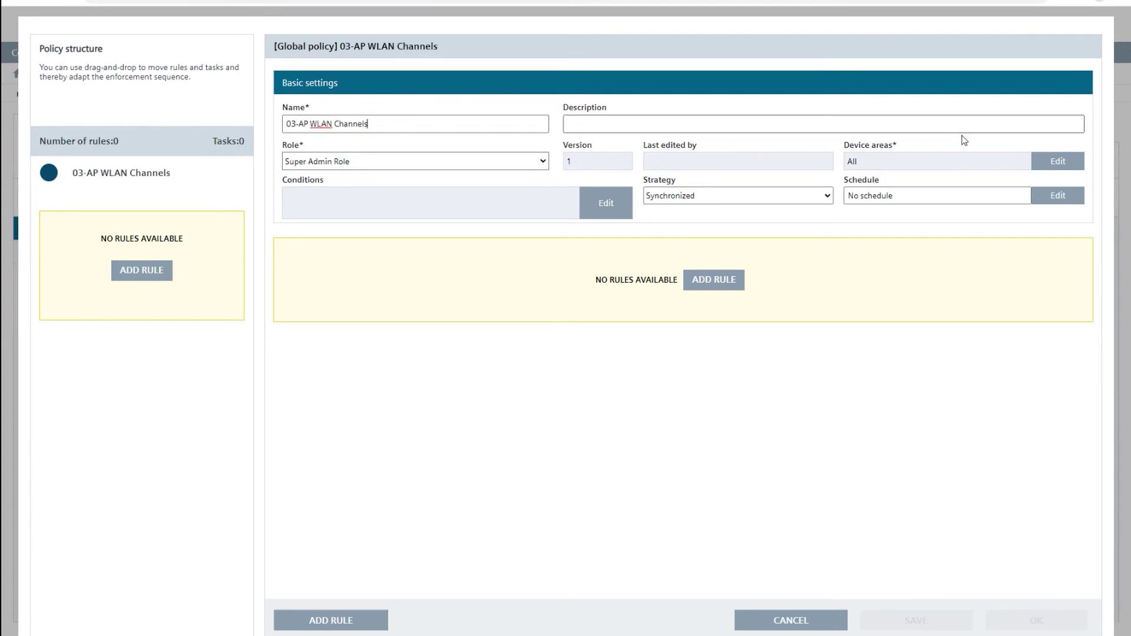
left_click(1056, 163)
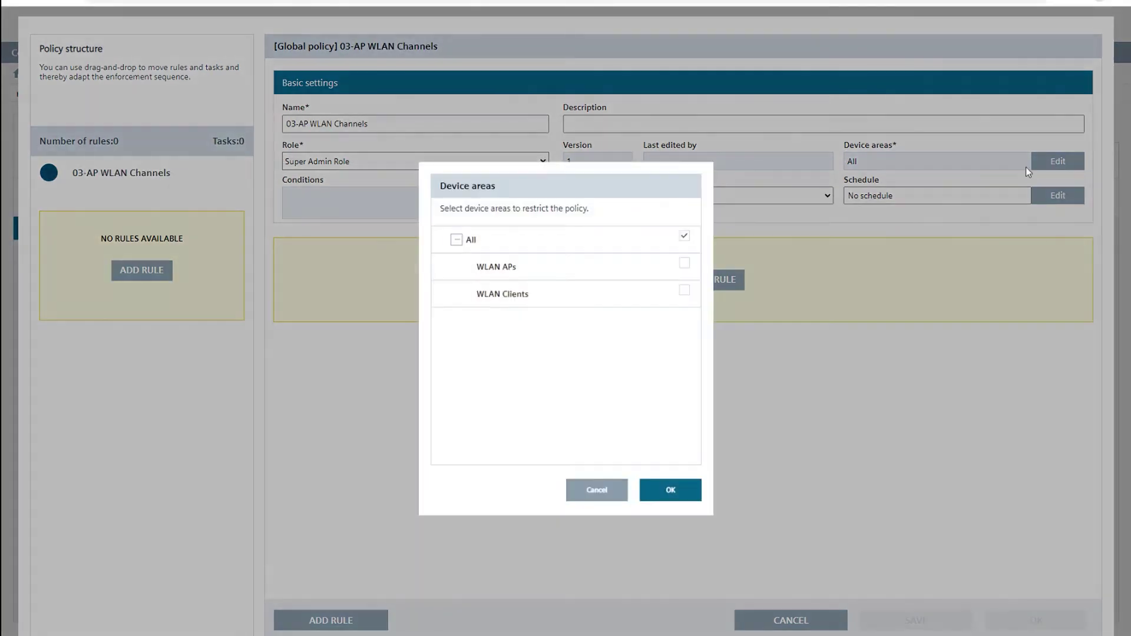
left_click(685, 263)
left_click(669, 491)
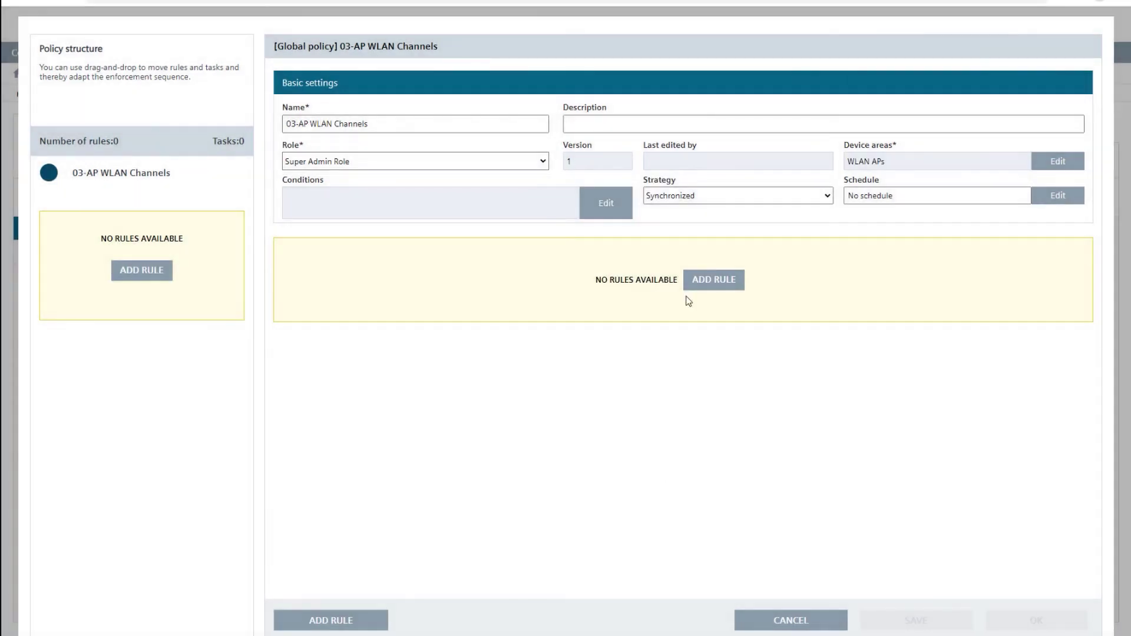
Add a rule named Channel 36 to the new policy
left_click(726, 280)
left_click(367, 290)
type("Channel")
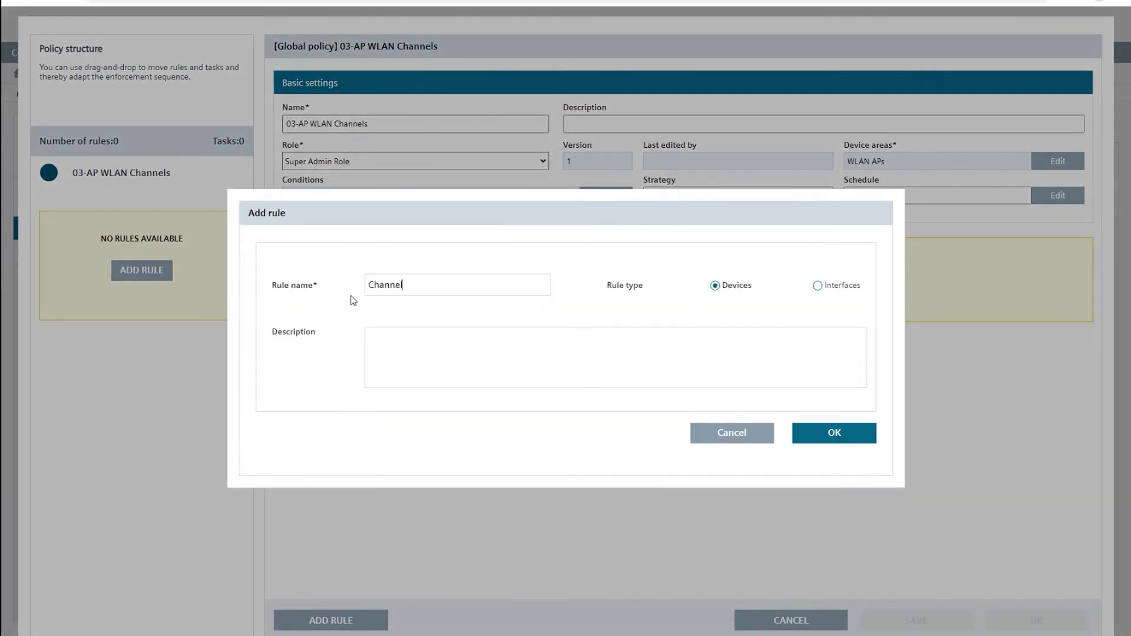
type(" 36")
left_click(831, 434)
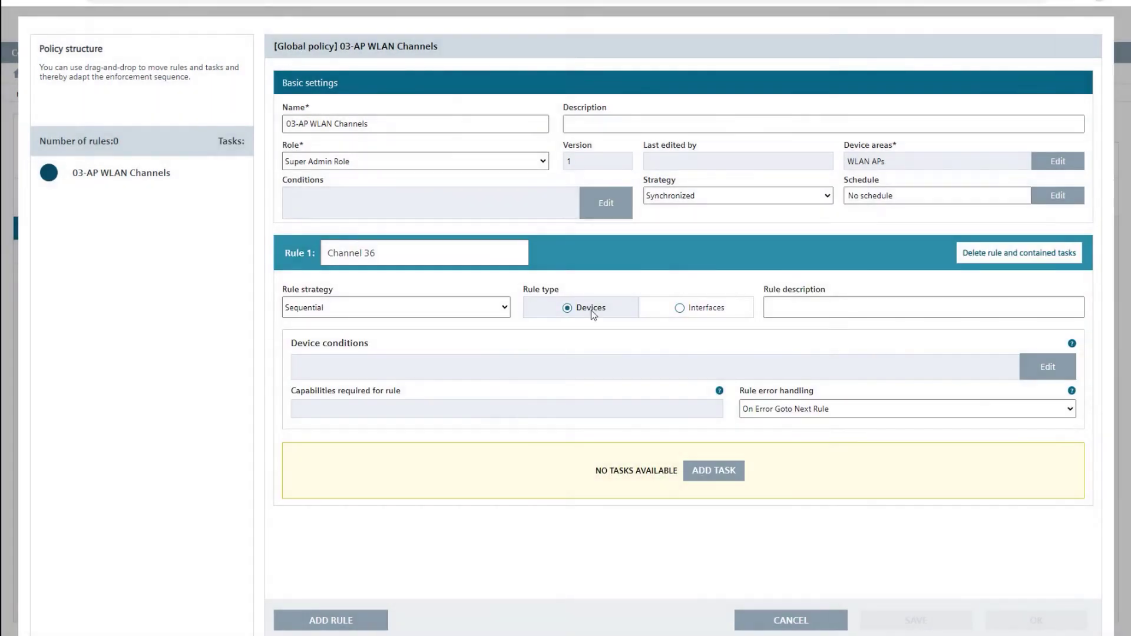
Give the Channel 36 rule the device condition SYSTEM_NAME CONTAINS 01
left_click(1037, 377)
left_click(216, 288)
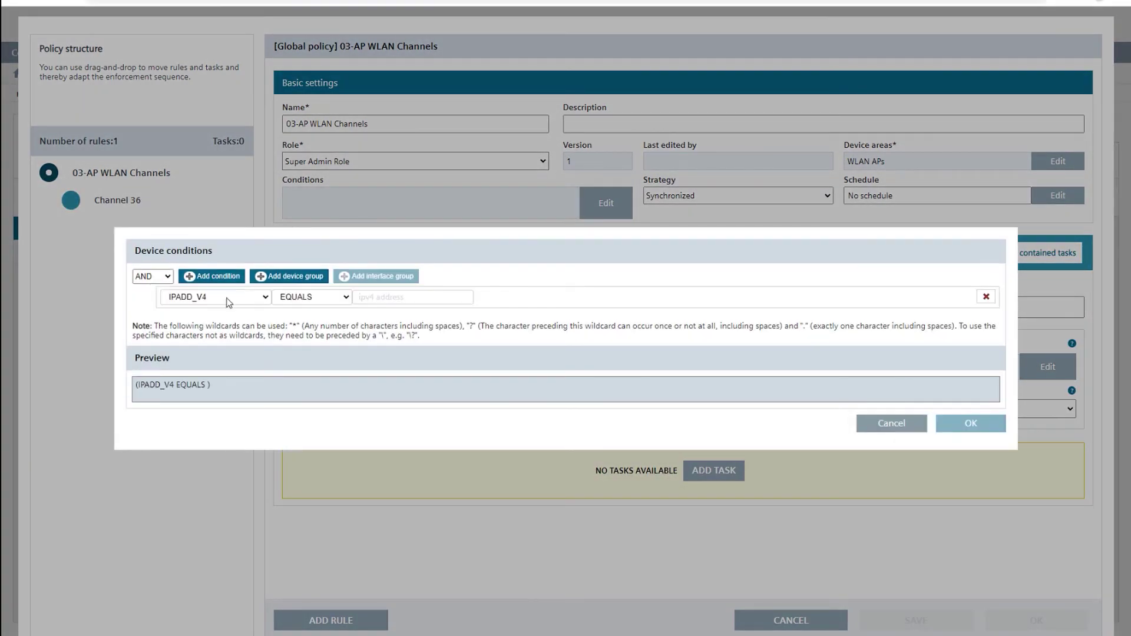
left_click(229, 297)
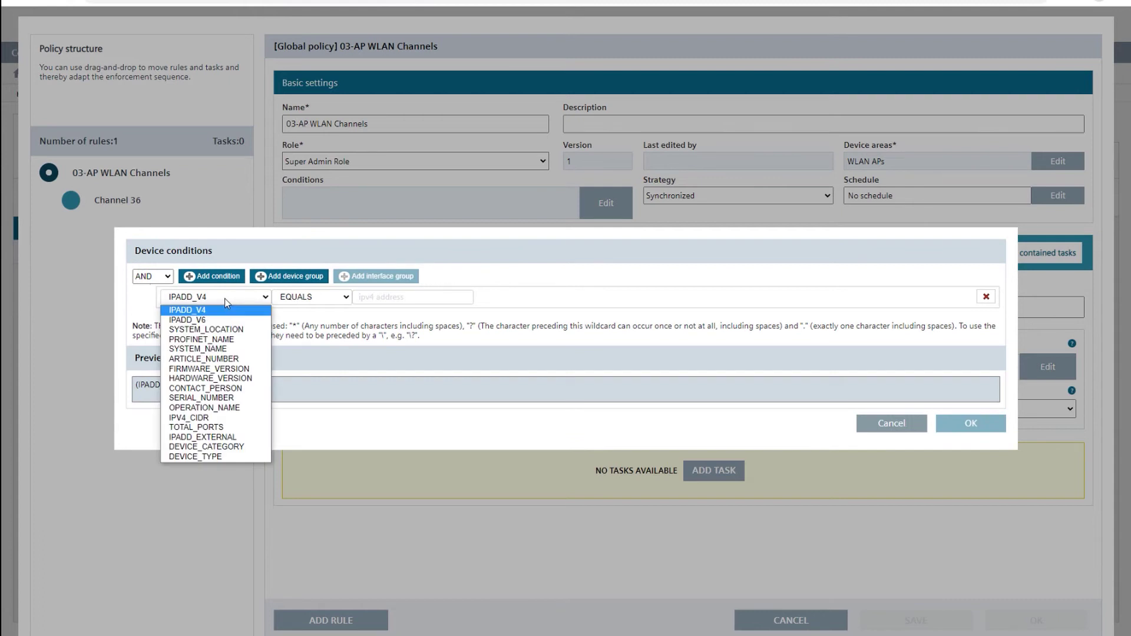
left_click(238, 349)
left_click(332, 299)
left_click(300, 320)
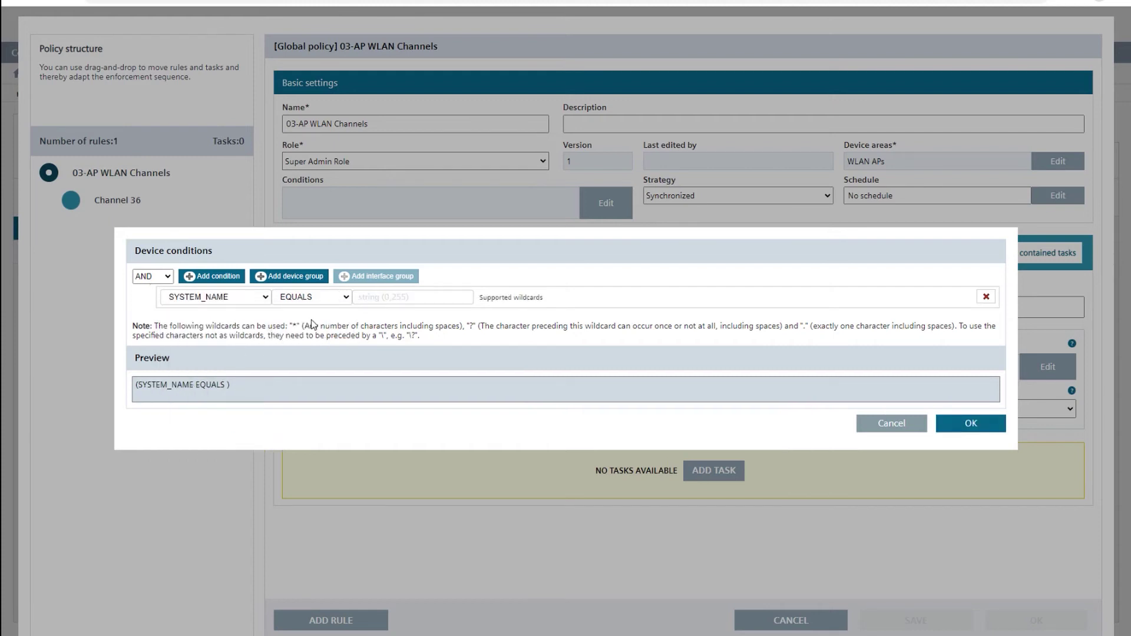
left_click(391, 297)
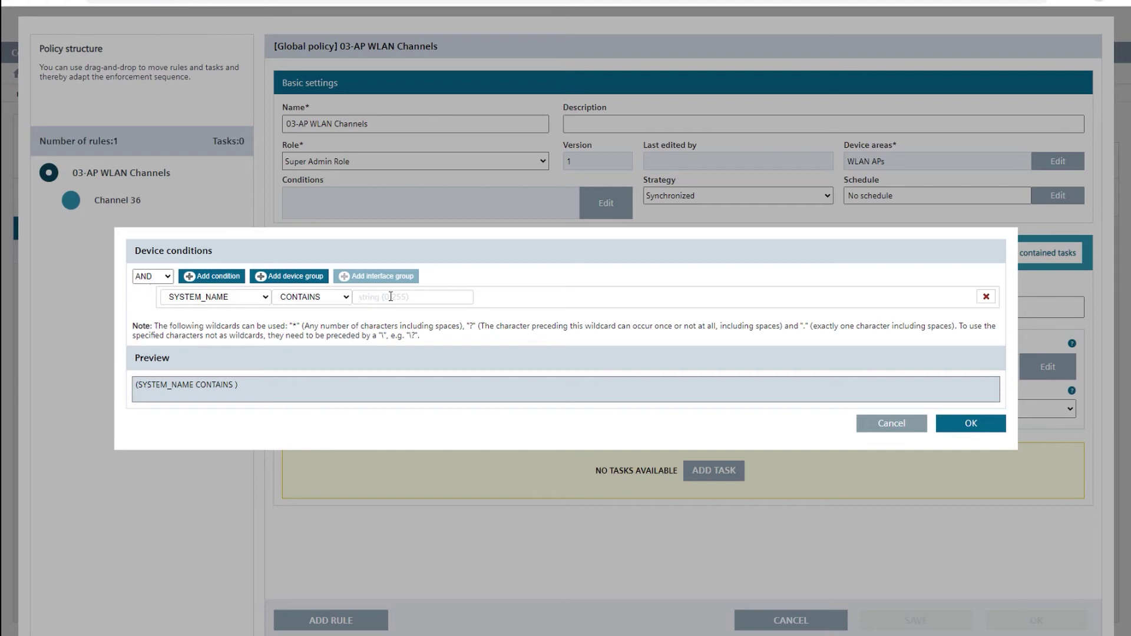
type("01")
left_click(962, 424)
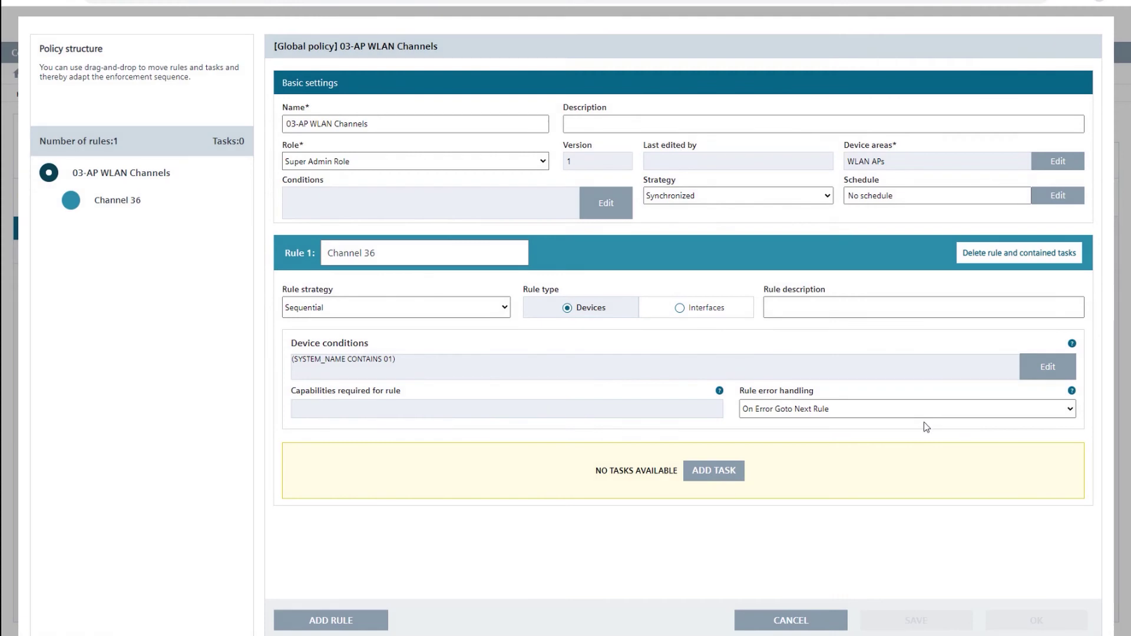
Add a Set WLAN AP basic task to the Channel 36 rule
left_click(714, 471)
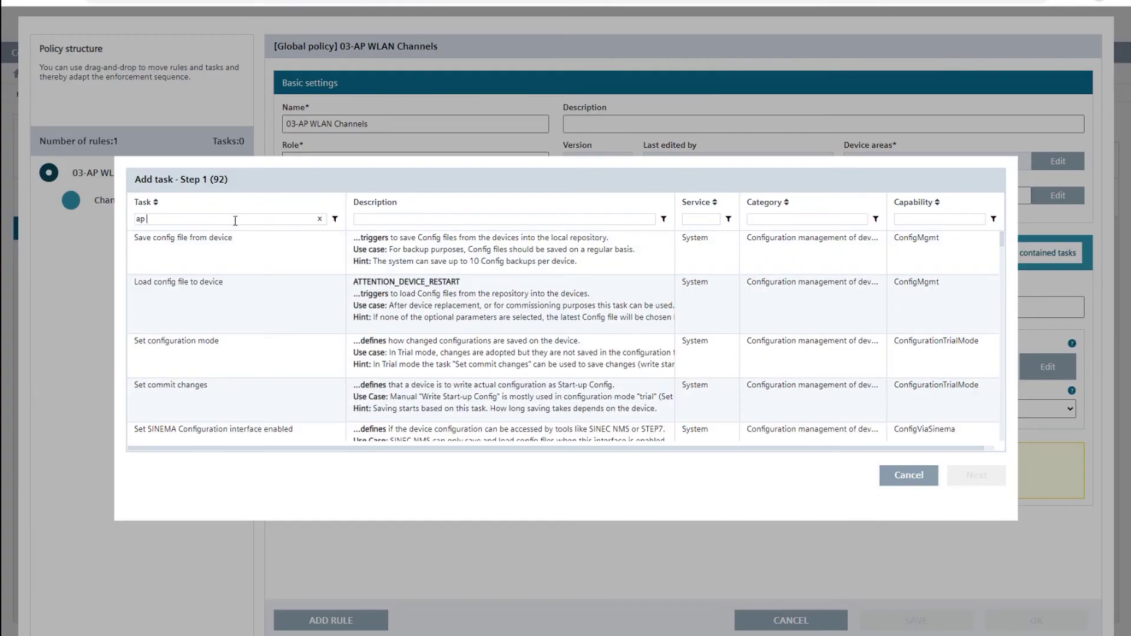
left_click(235, 221)
type("ap bas")
left_click(196, 257)
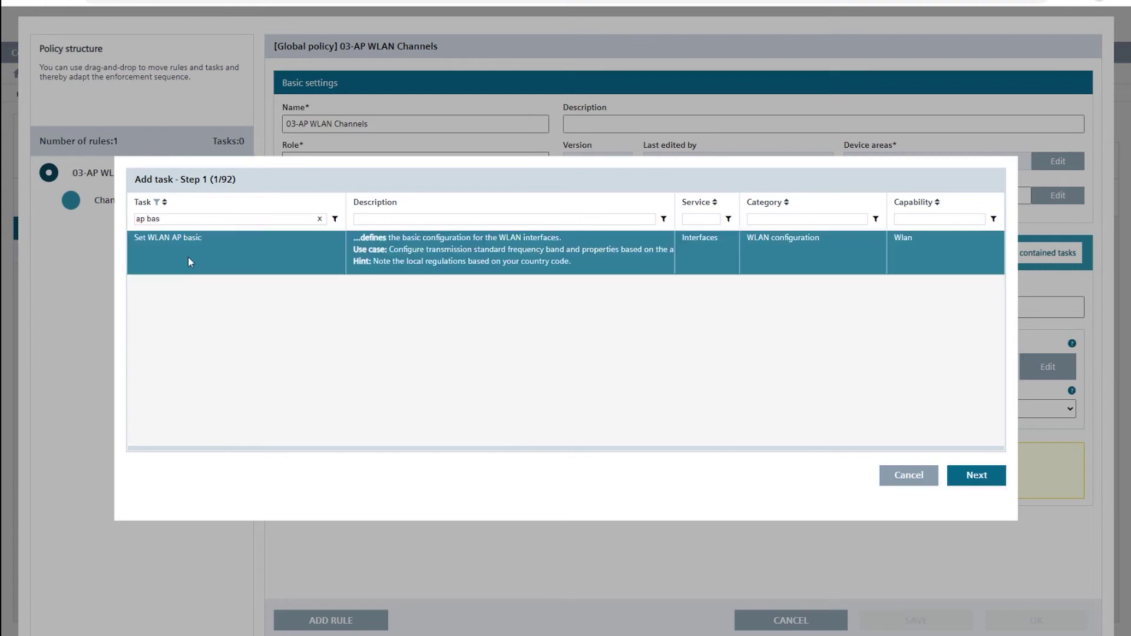
left_click(977, 477)
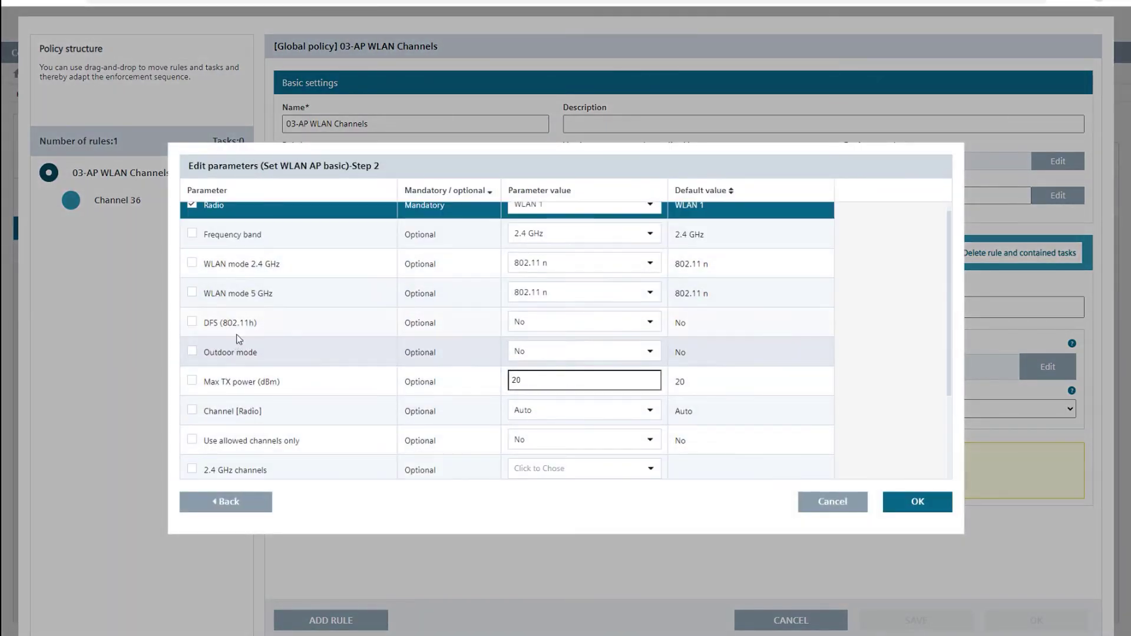
Enable the Channel [Radio] parameter, set it to 36, and confirm the task
scroll(207, 321, "up", 1)
scroll(192, 346, "down", 4)
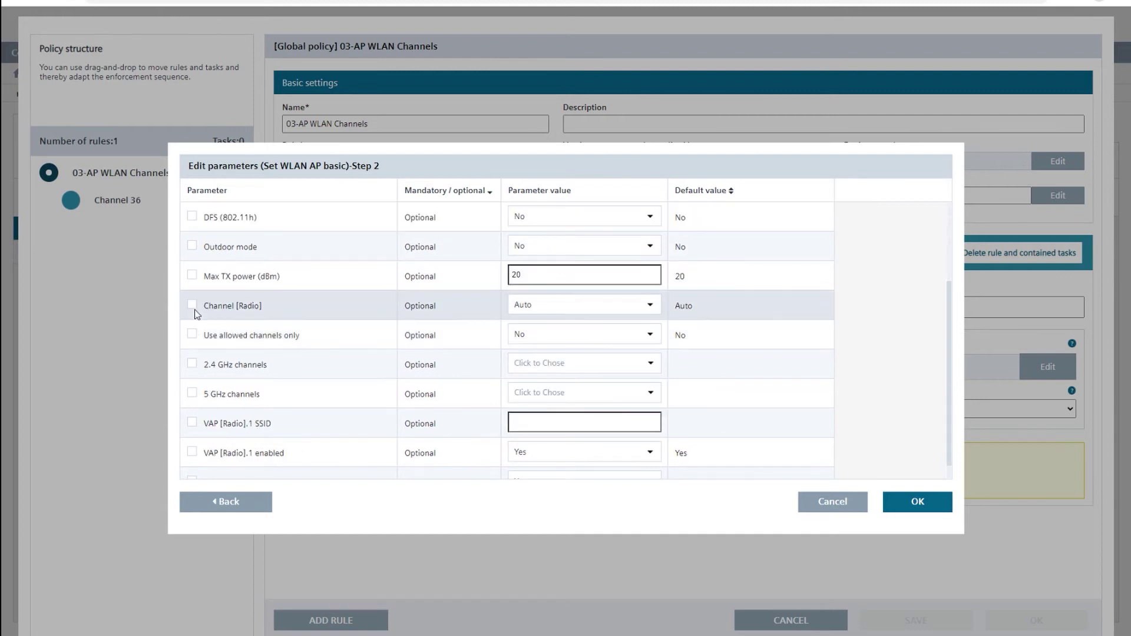
left_click(191, 305)
left_click(651, 305)
scroll(607, 342, "down", 6)
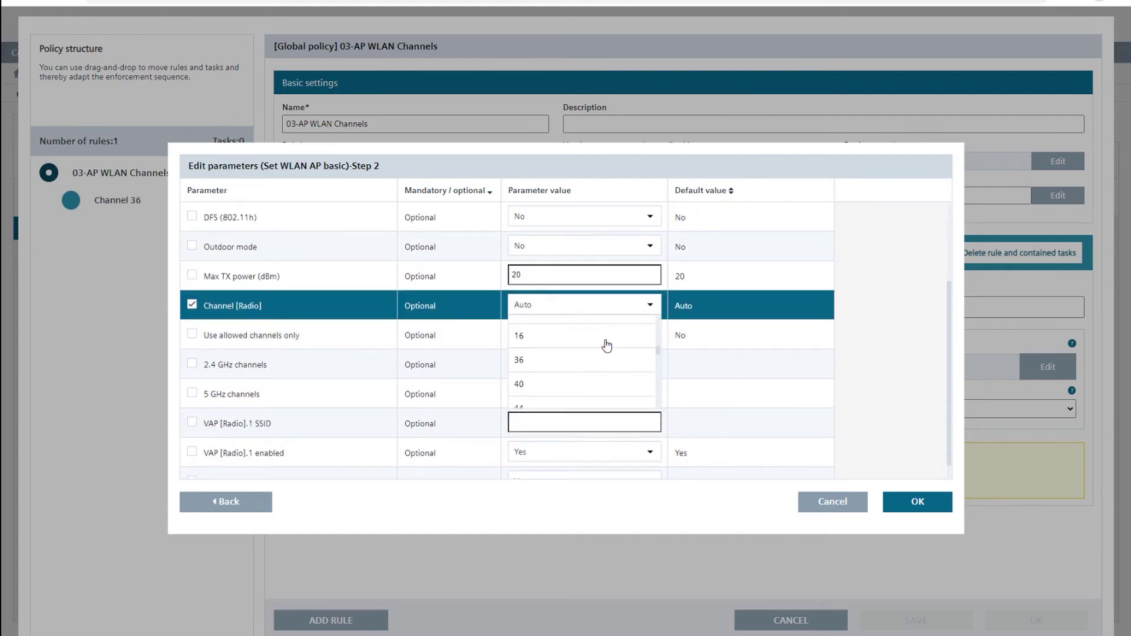
left_click(591, 347)
left_click(918, 501)
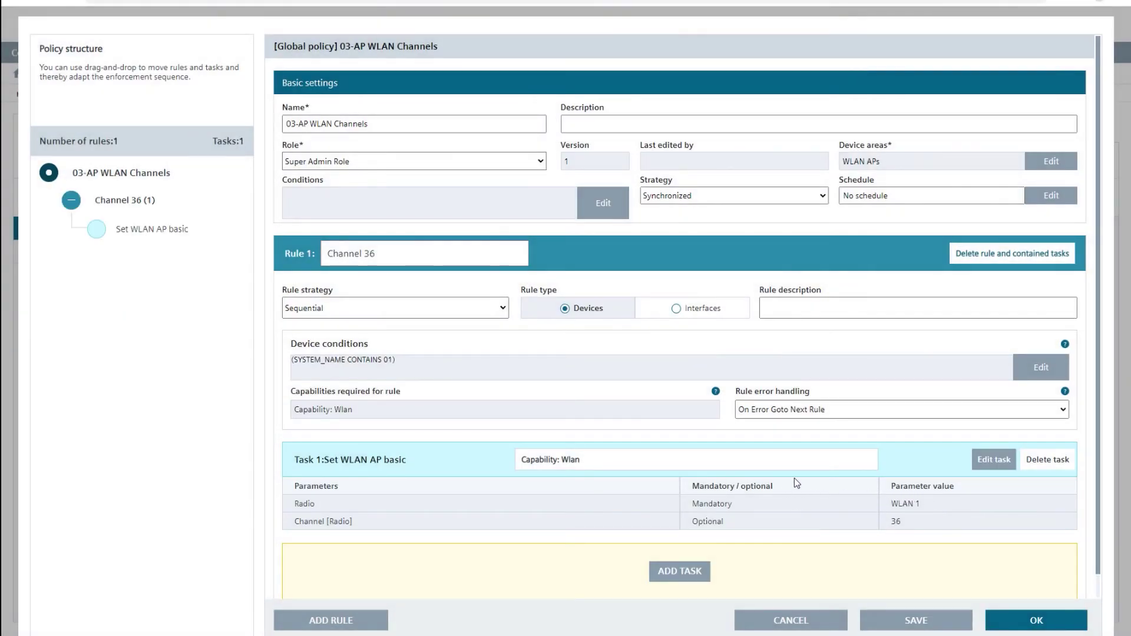
scroll(805, 512, "down", 1)
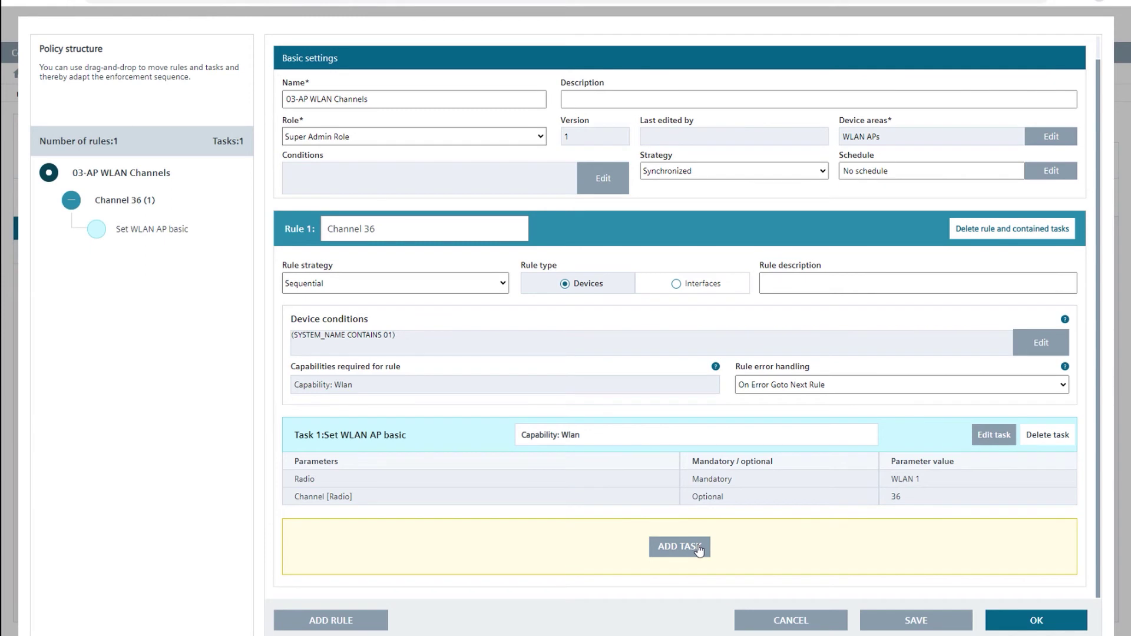
Add a rule named Channel 40 with the device condition SYSTEM_NAME CONTAINS 02
left_click(358, 620)
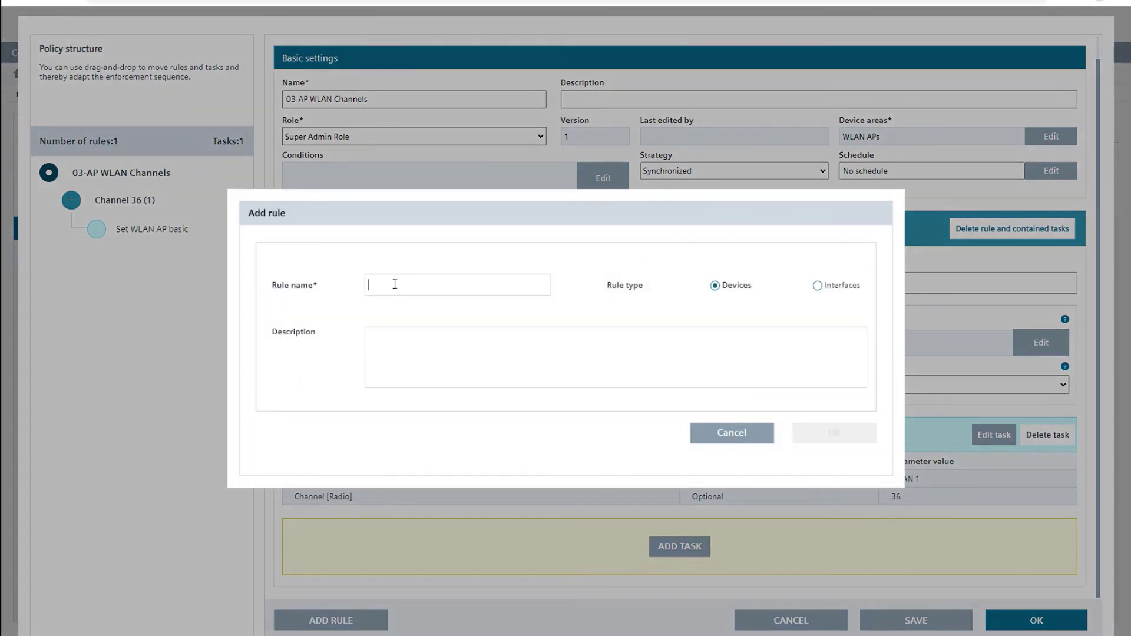
type("Channel 40")
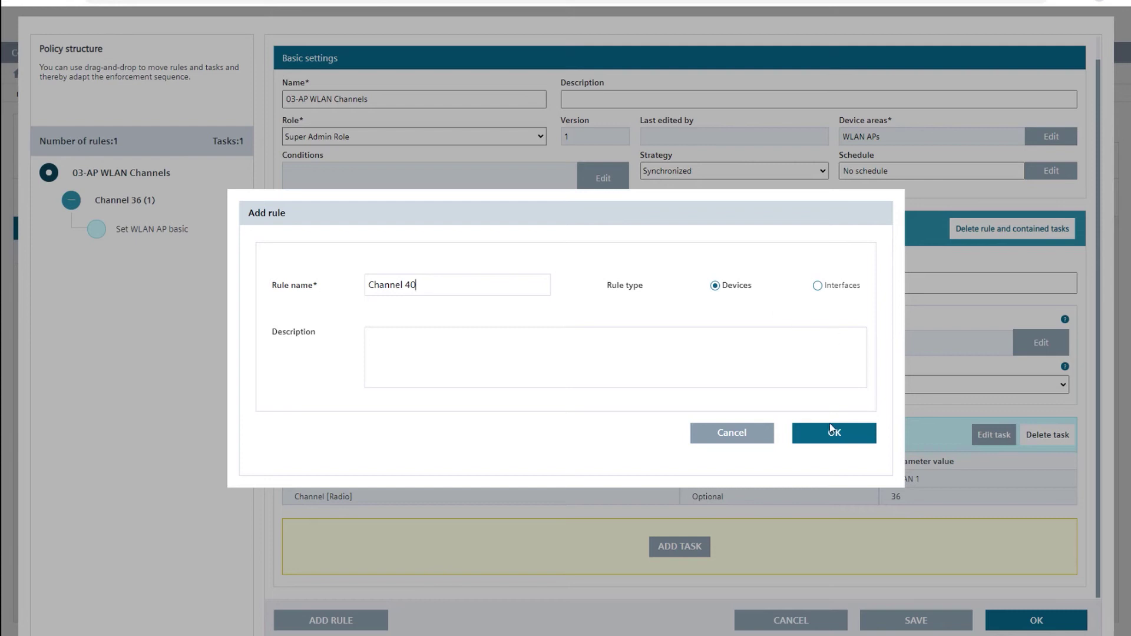
left_click(833, 432)
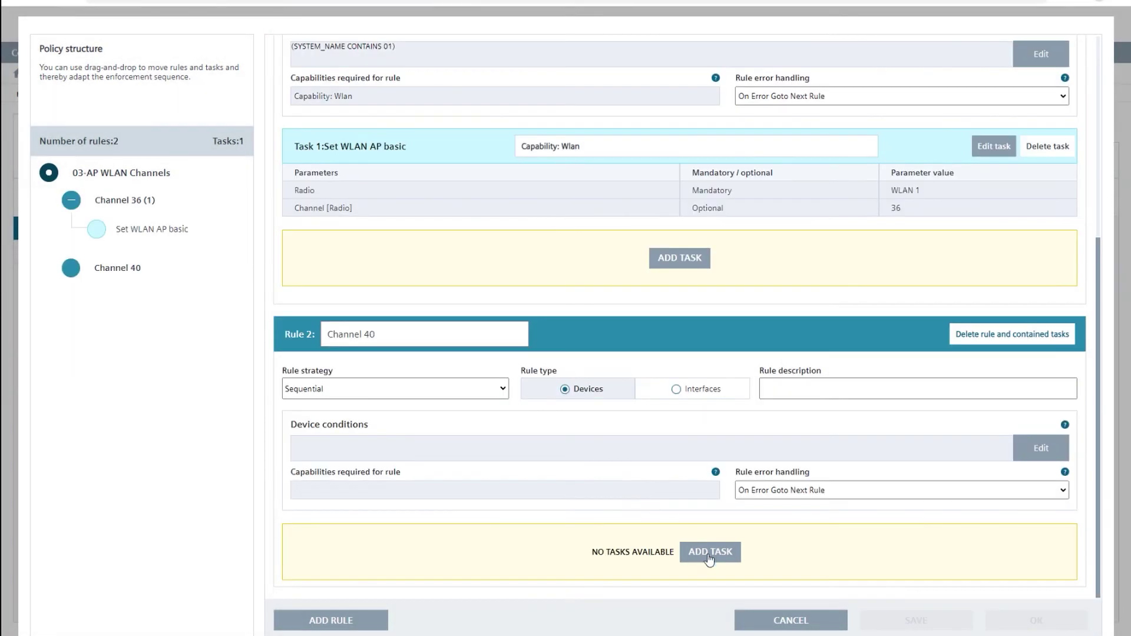
left_click(1050, 452)
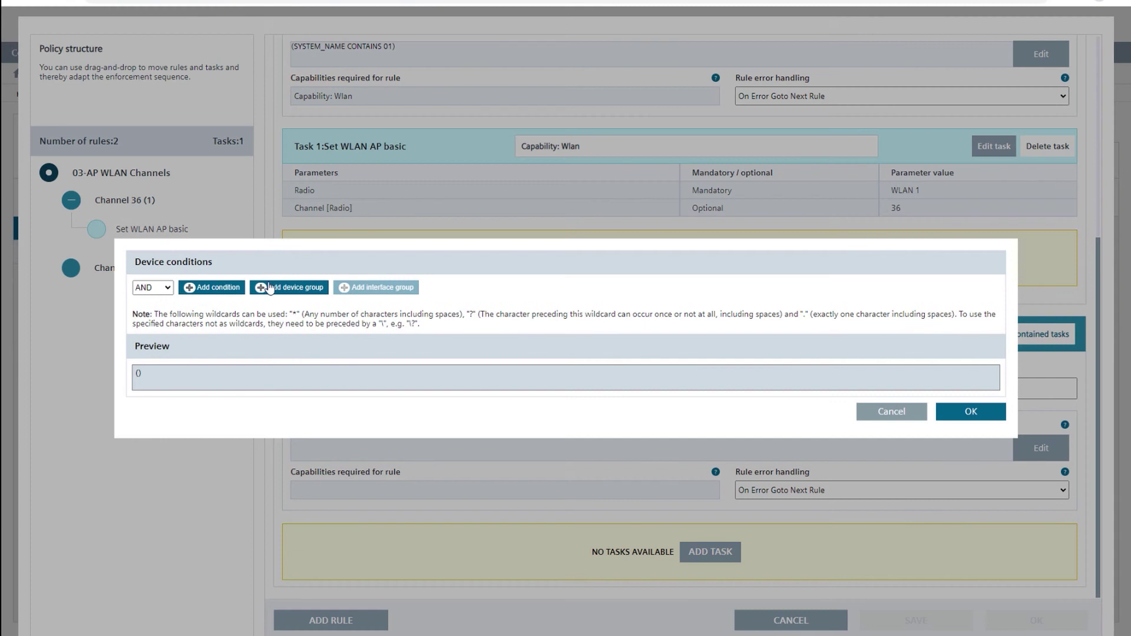
left_click(217, 288)
left_click(211, 298)
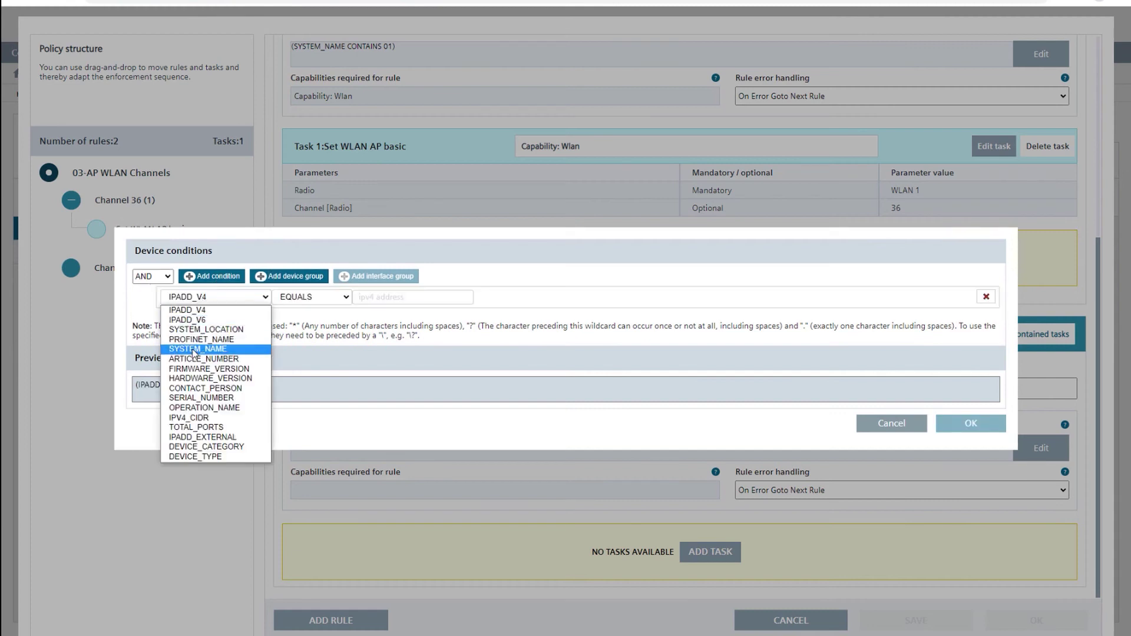
left_click(194, 351)
left_click(328, 298)
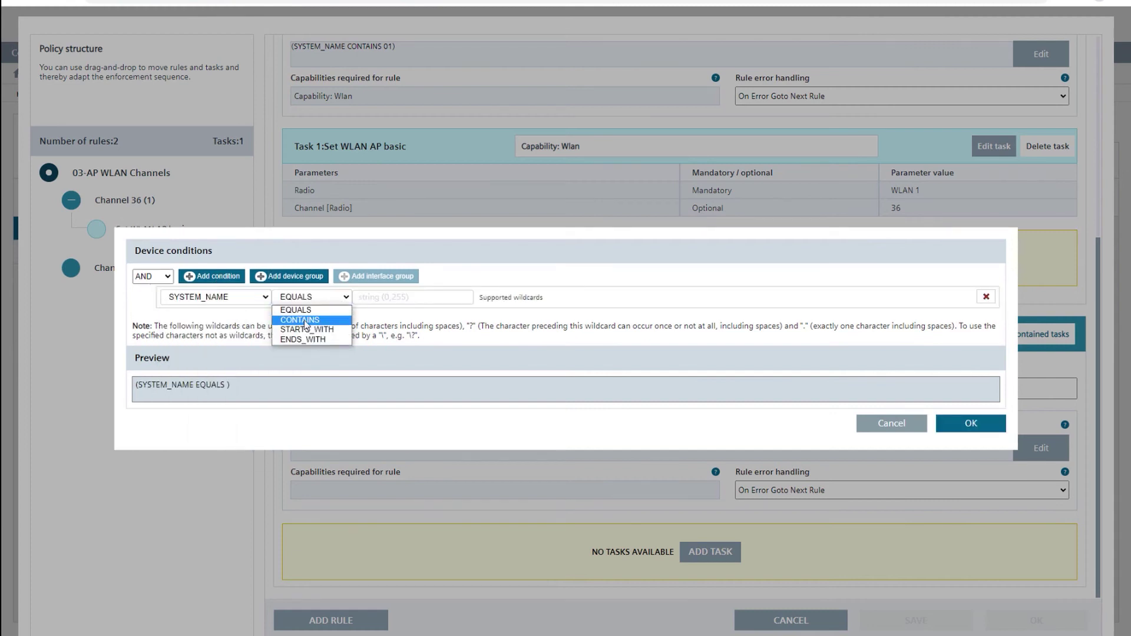
left_click(305, 322)
left_click(402, 299)
type("02")
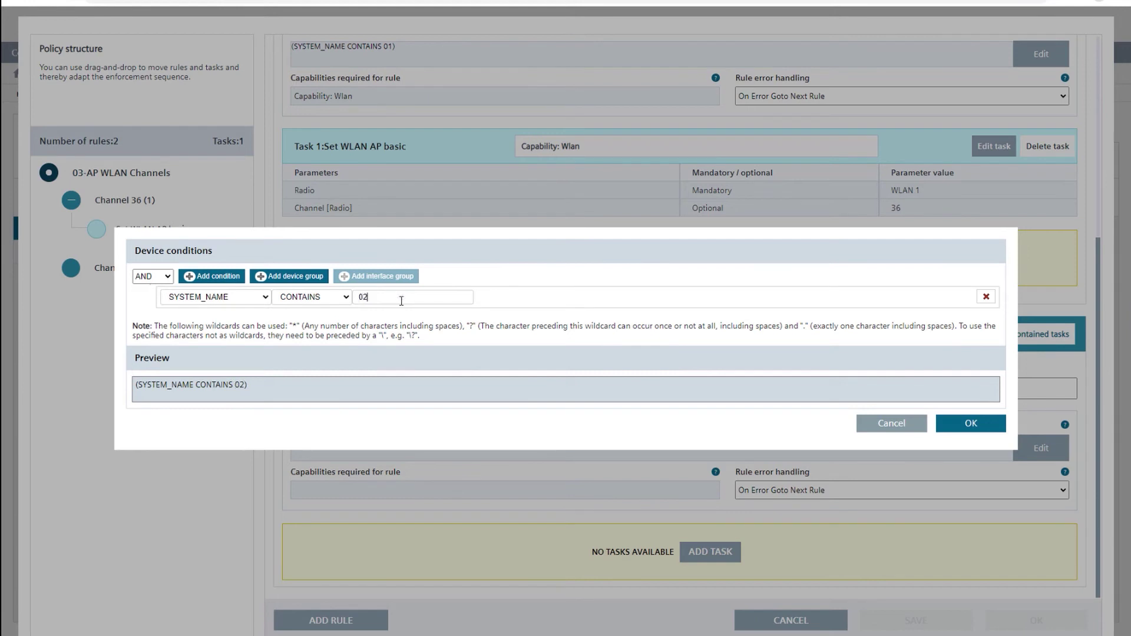
left_click(963, 427)
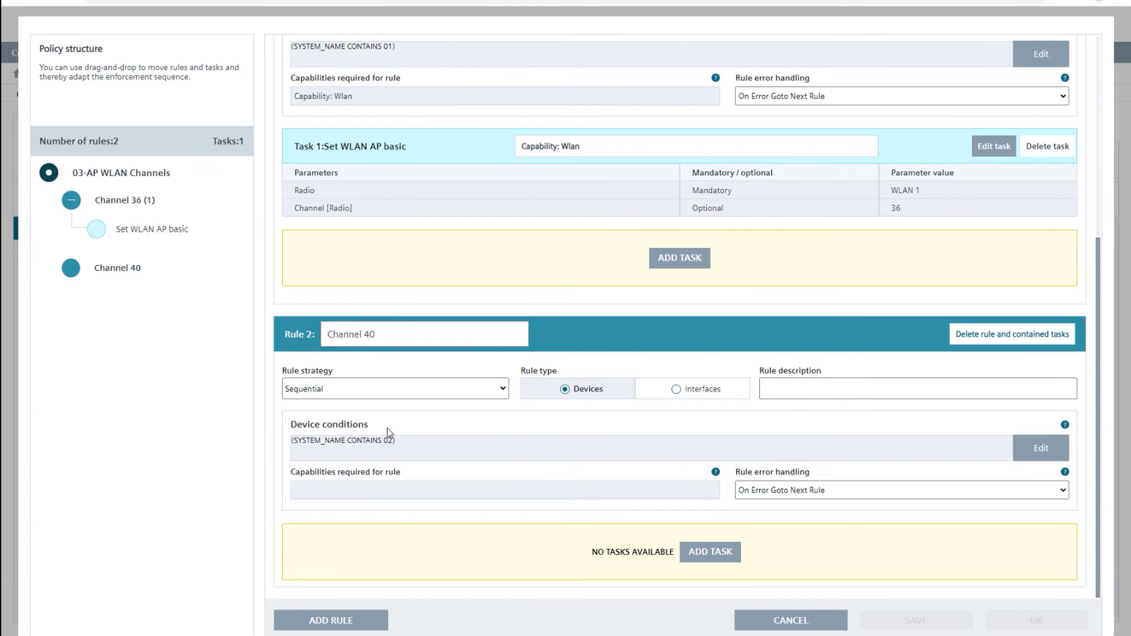
Give the Channel 40 rule a Set WLAN AP basic task with Channel [Radio] 40
left_click(711, 552)
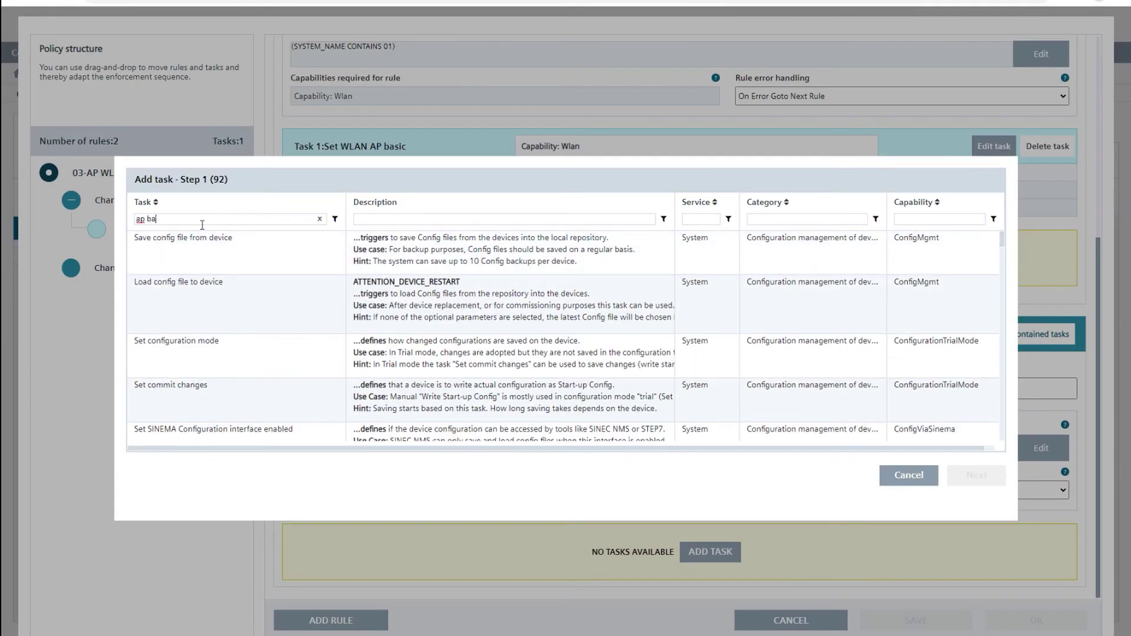
left_click(192, 242)
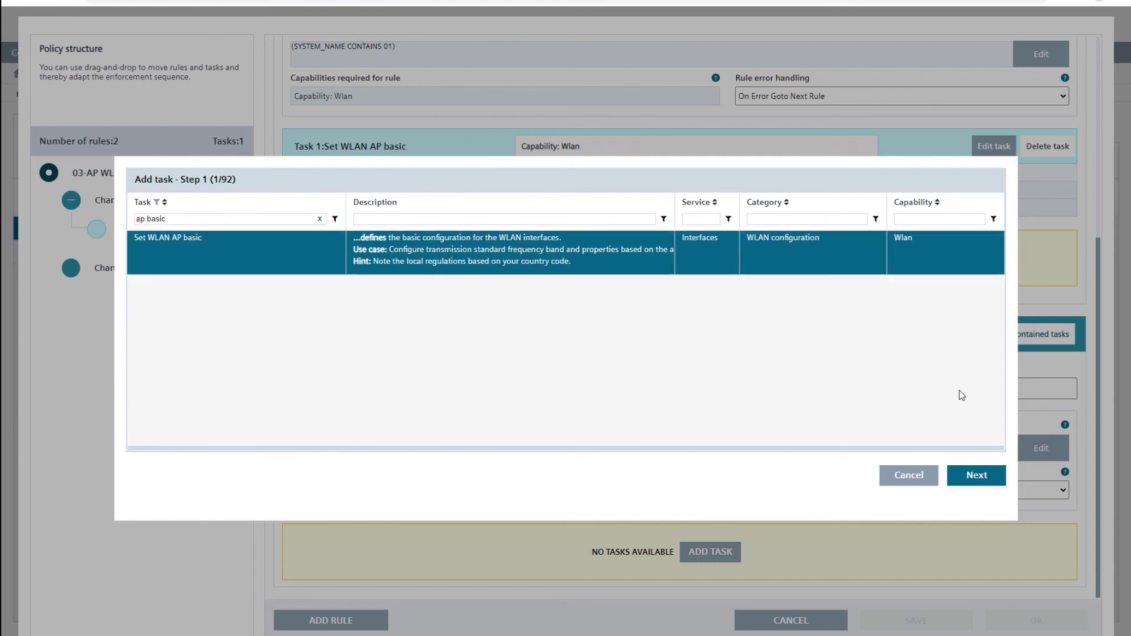
left_click(981, 471)
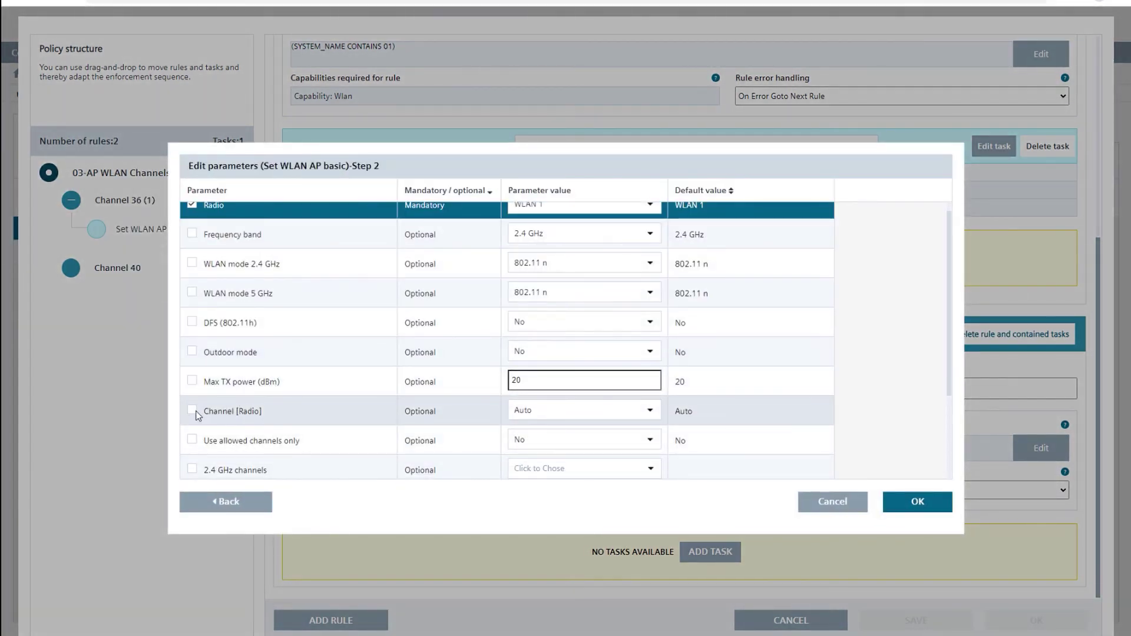
left_click(193, 410)
left_click(569, 410)
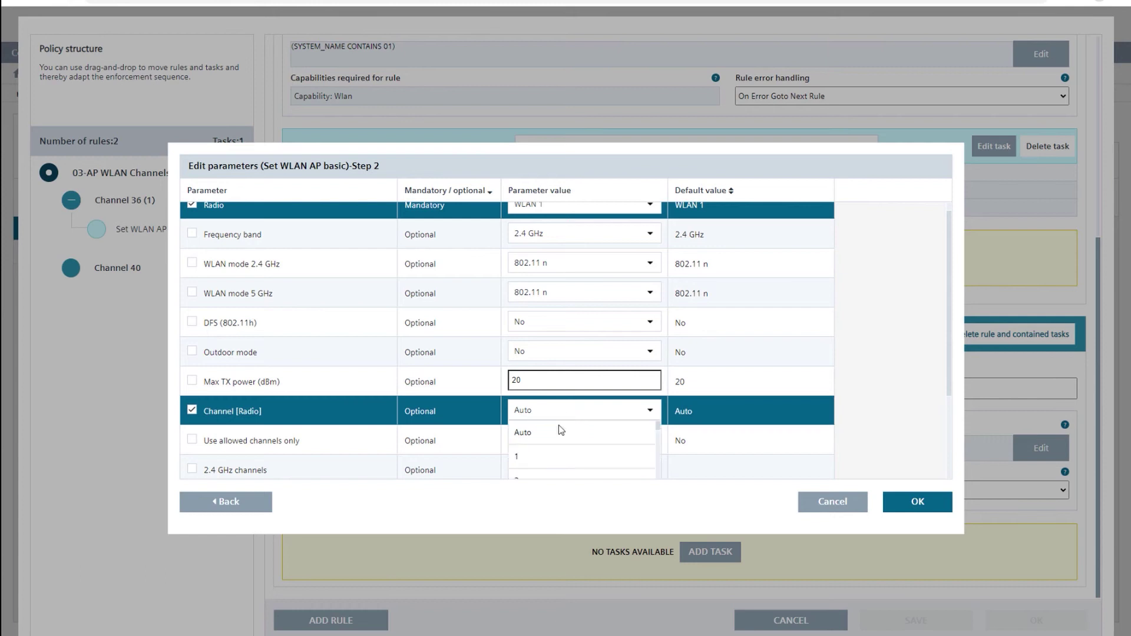
scroll(558, 442, "down", 1)
scroll(559, 442, "down", 5)
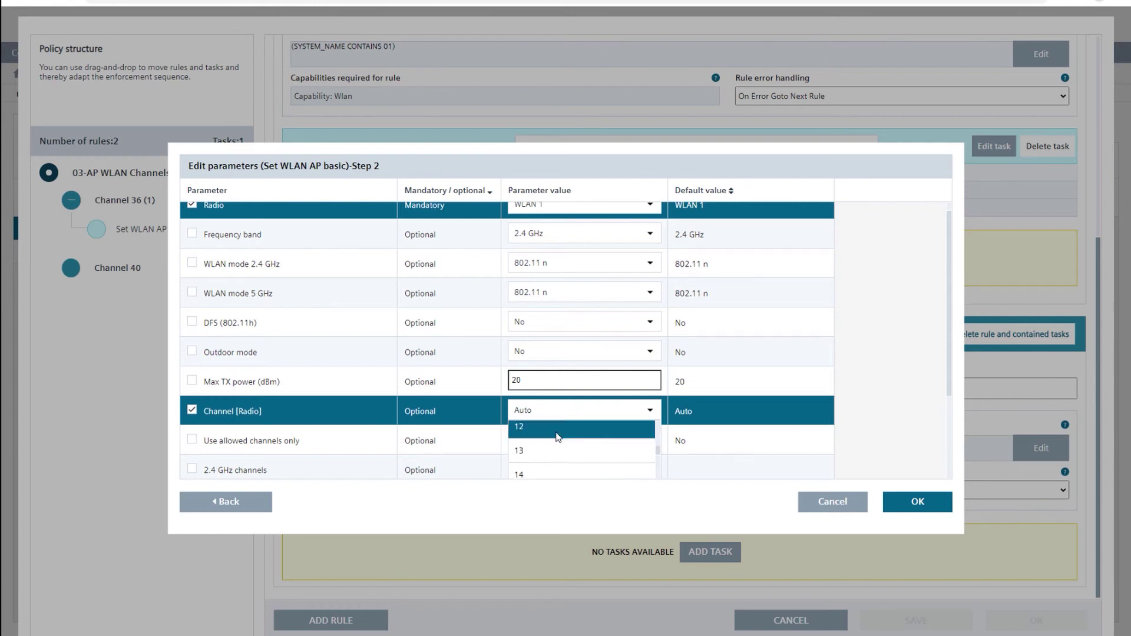
scroll(557, 438, "down", 1)
left_click(545, 437)
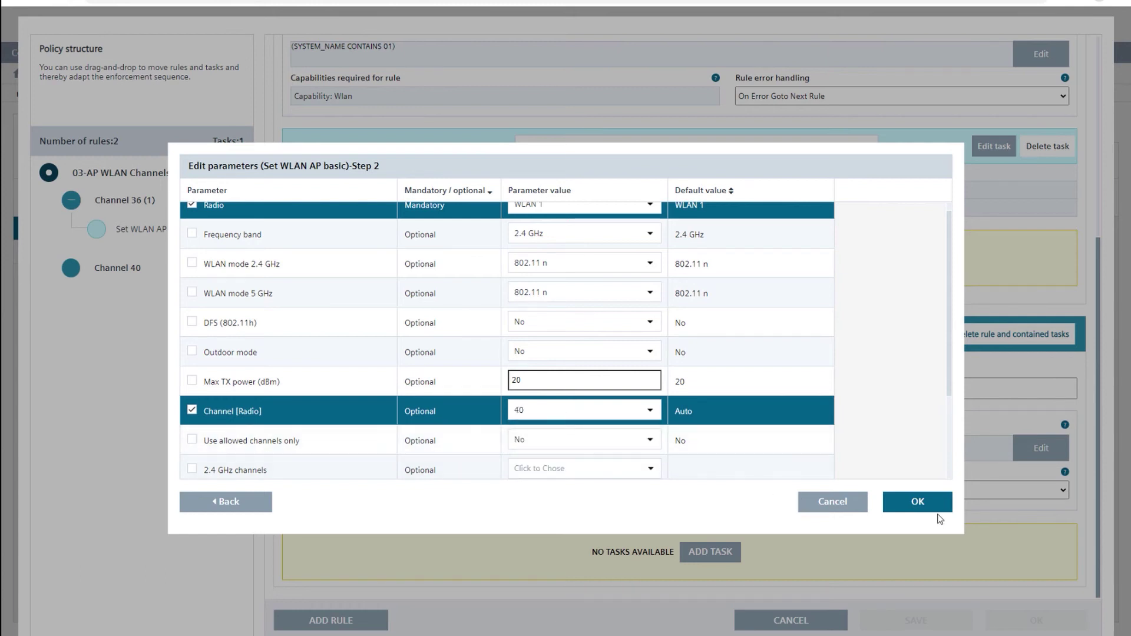
left_click(913, 507)
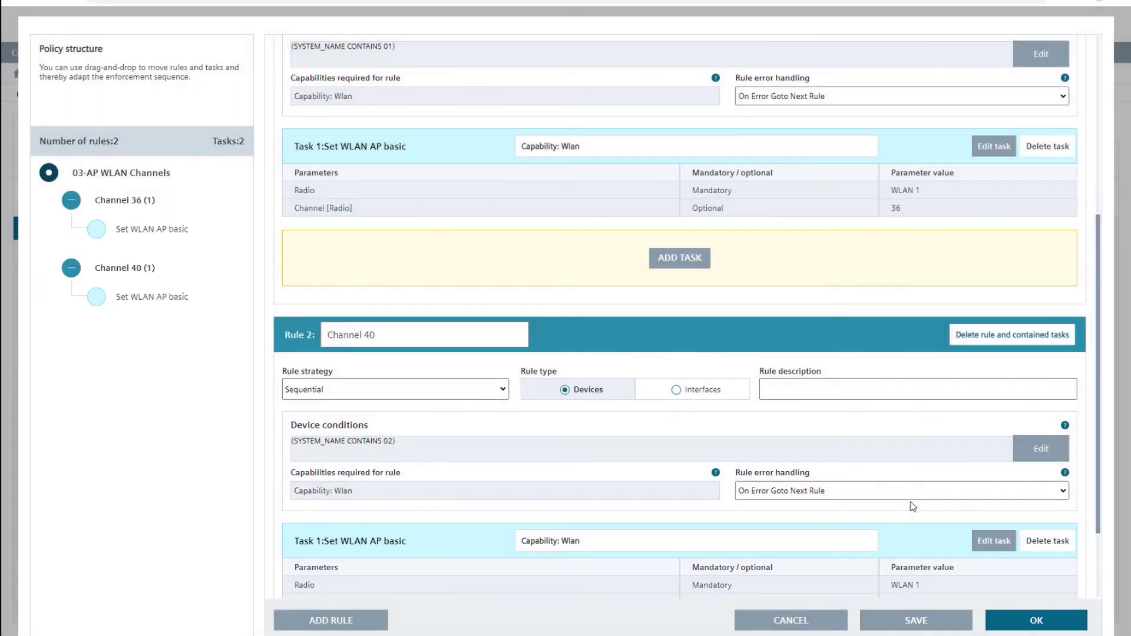
scroll(706, 411, "down", 2)
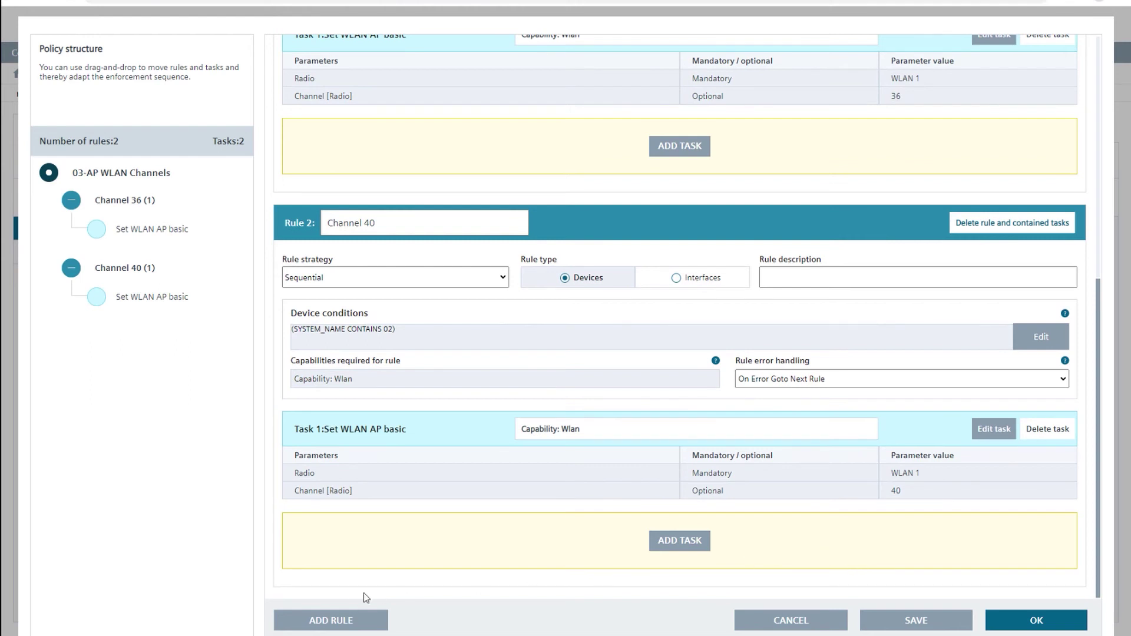
Add a third rule named 'enable radio' to the policy
left_click(346, 622)
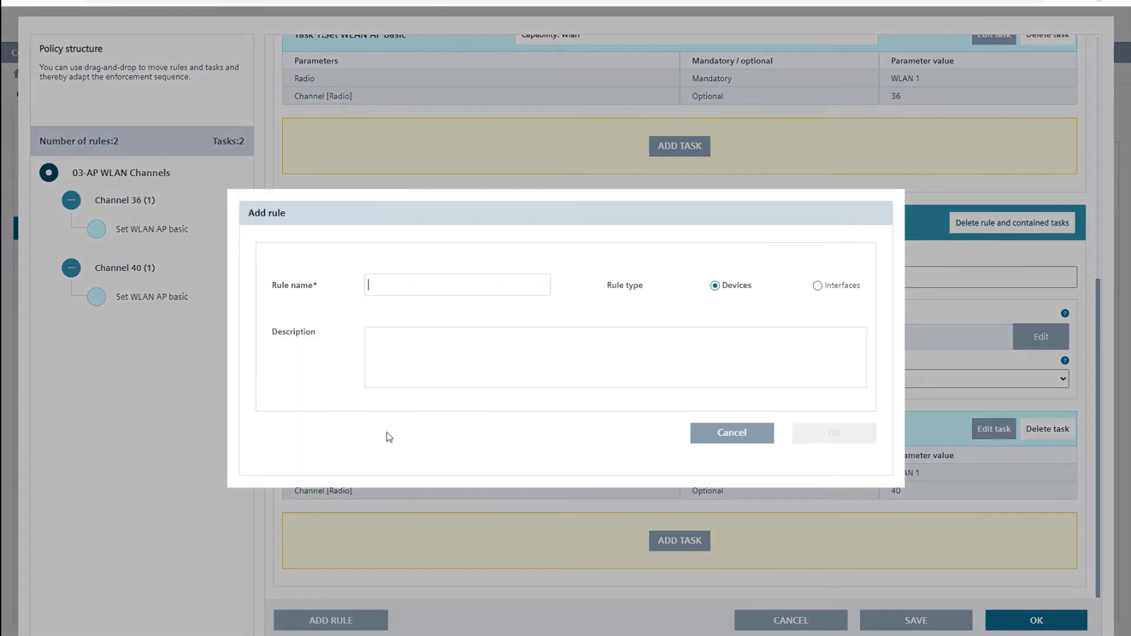
type("enable")
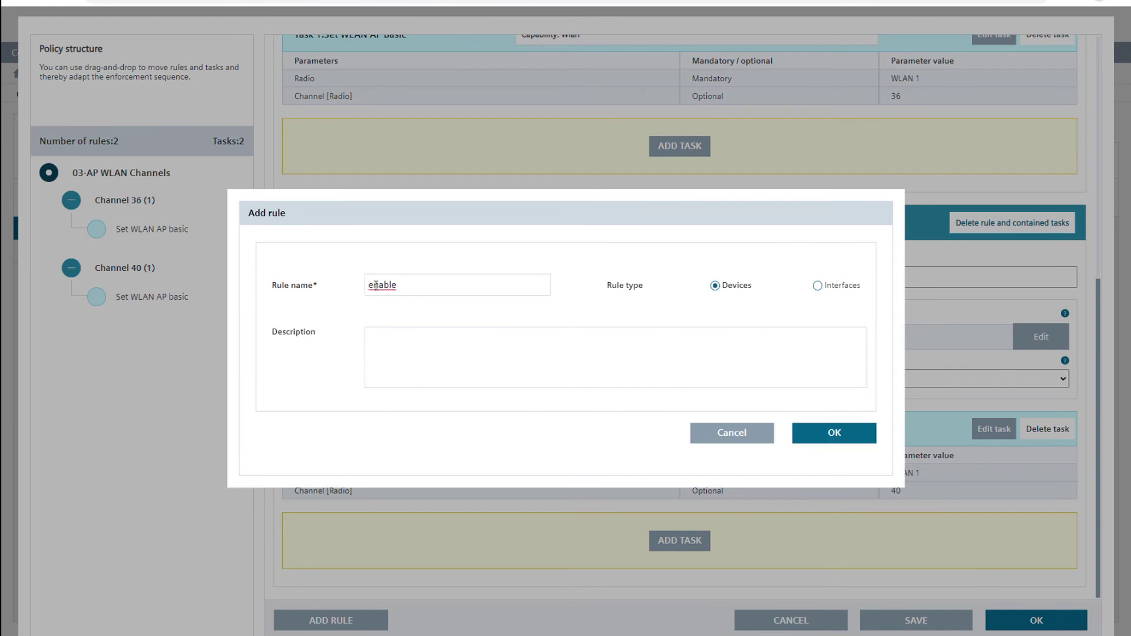
type(" radio")
left_click(834, 432)
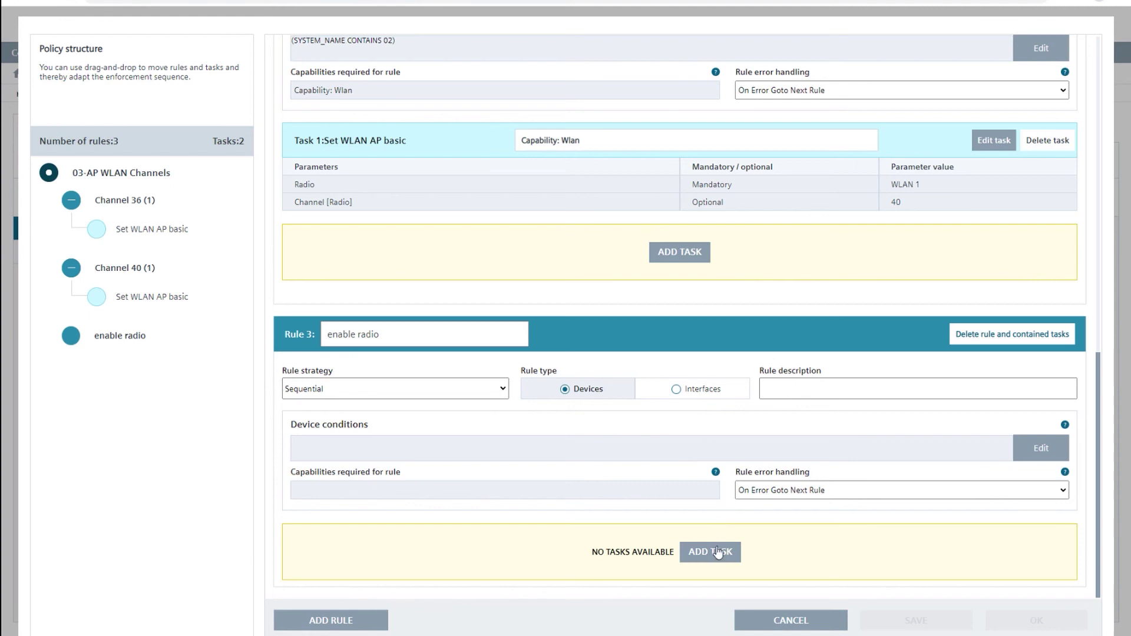
Give it a Set WLAN AP/Client enable radio task with Radio enable set to Yes
left_click(718, 554)
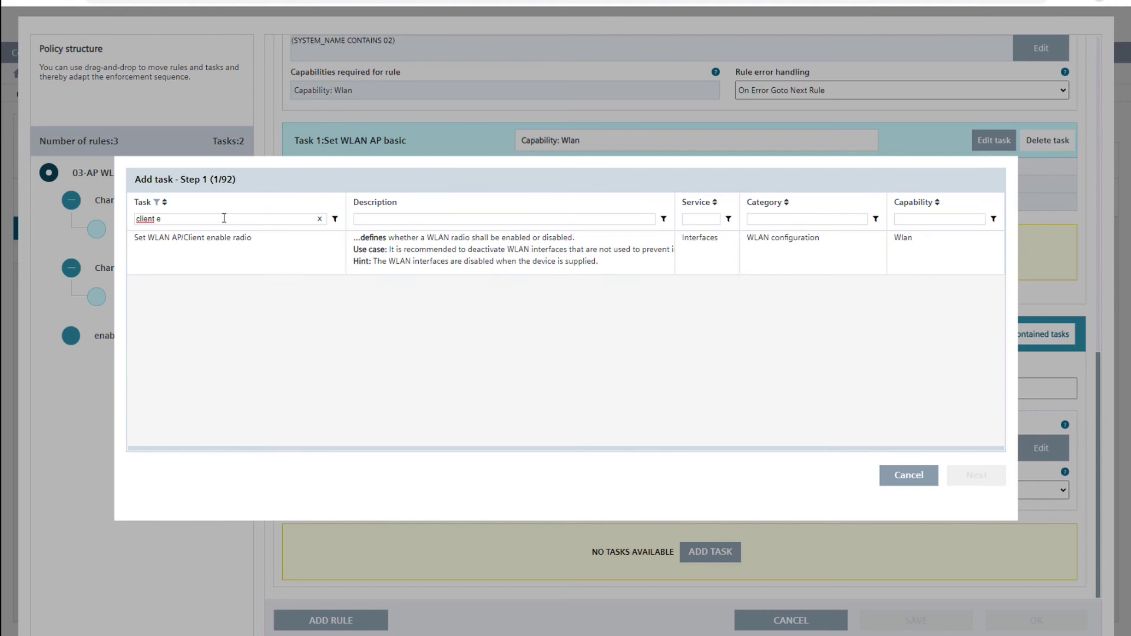
left_click(222, 241)
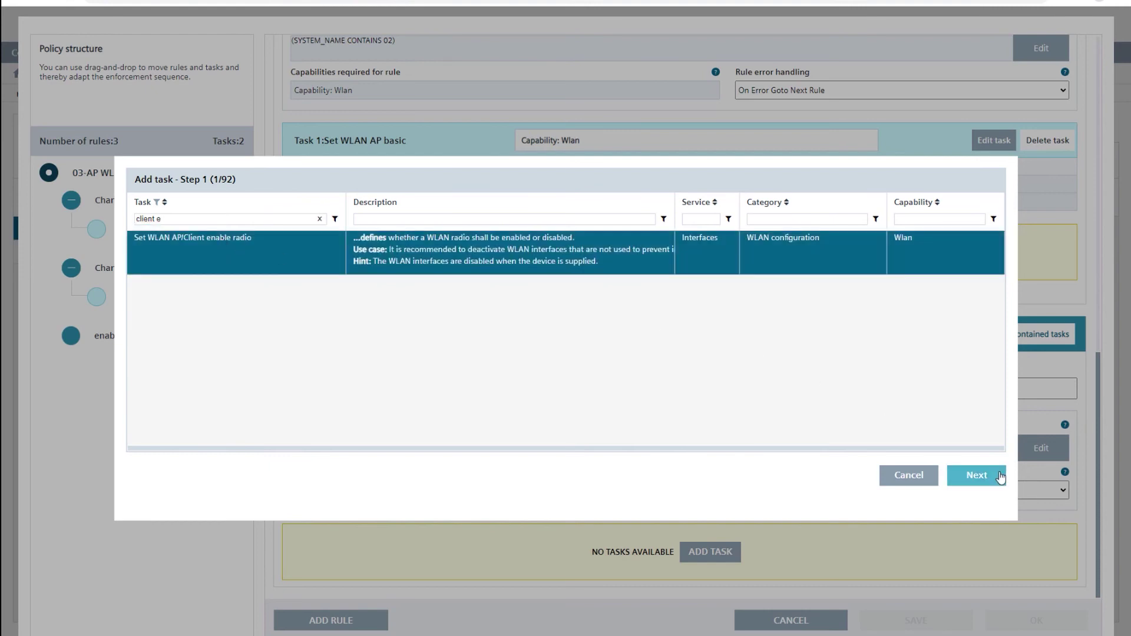
left_click(1000, 477)
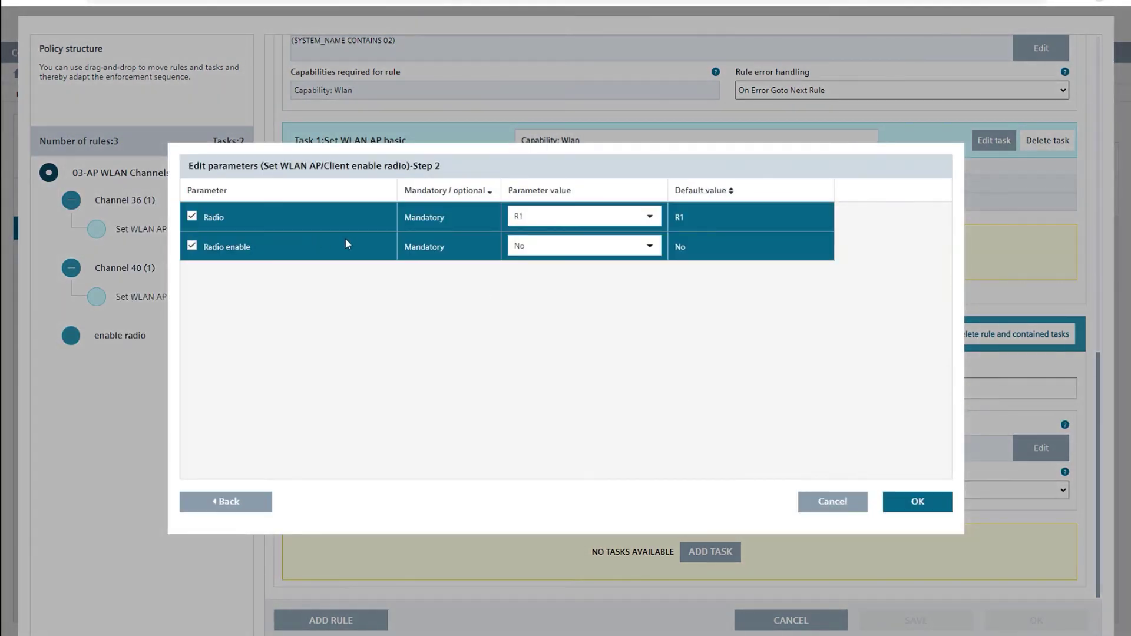
left_click(556, 245)
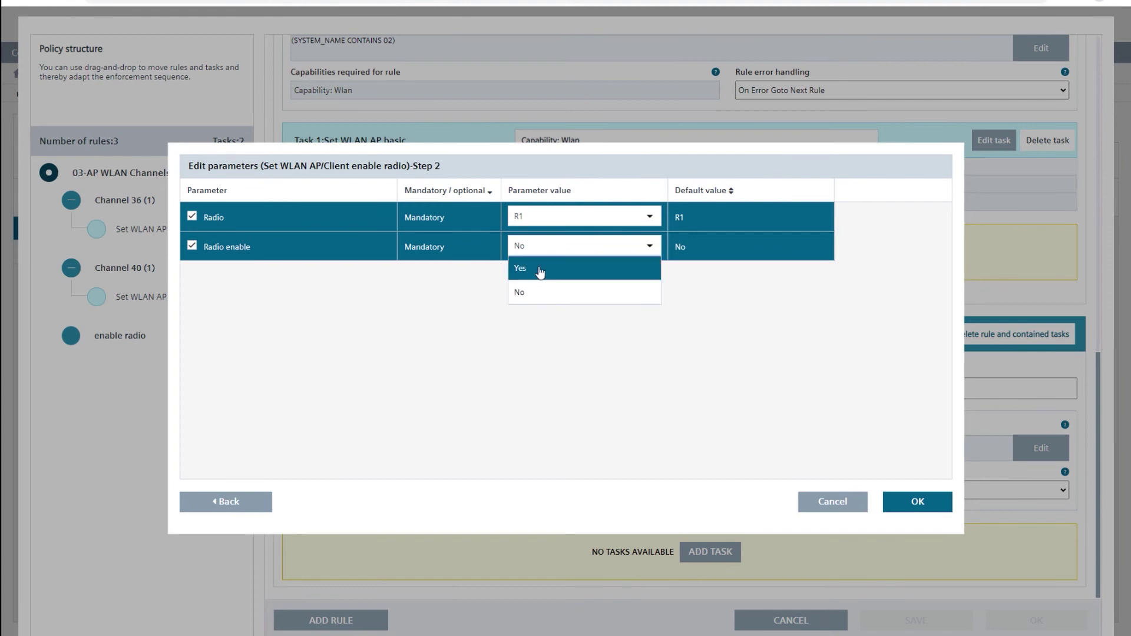
left_click(548, 270)
left_click(899, 508)
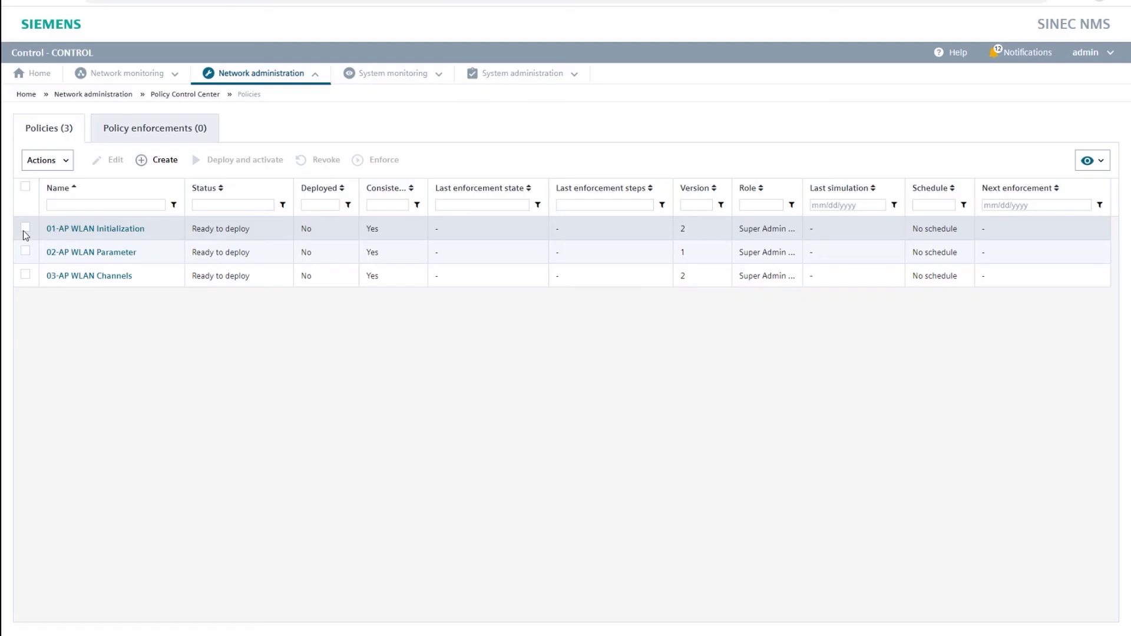
Tick the 01-AP WLAN Initialization, 02-AP WLAN Parameter and 03-AP WLAN Channels policies and deploy and activate them
left_click(25, 228)
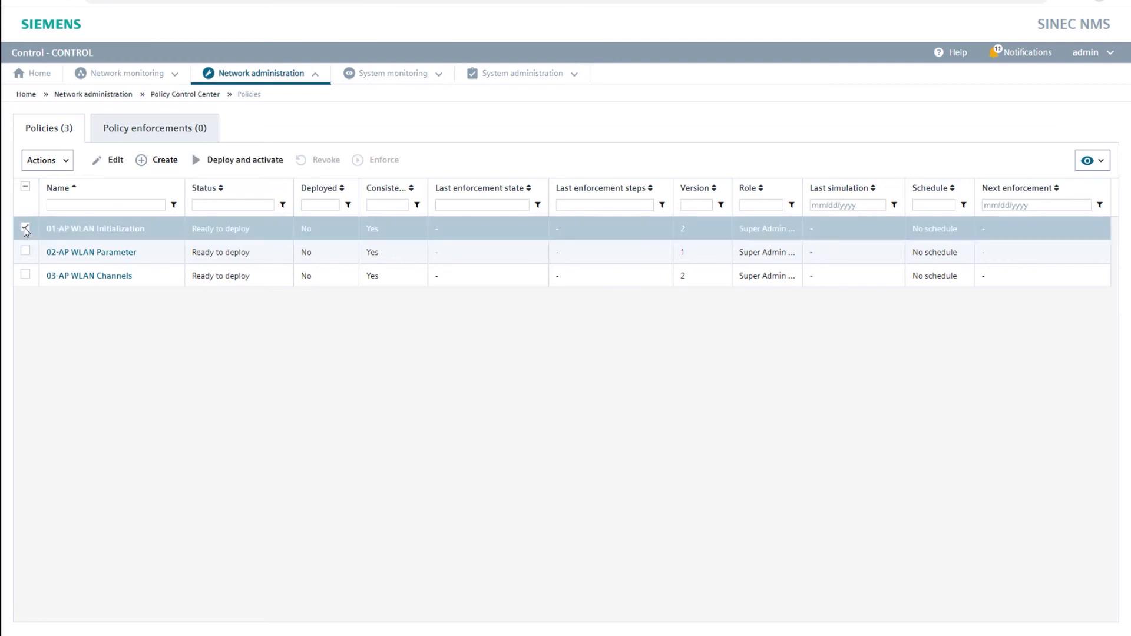
left_click(25, 251)
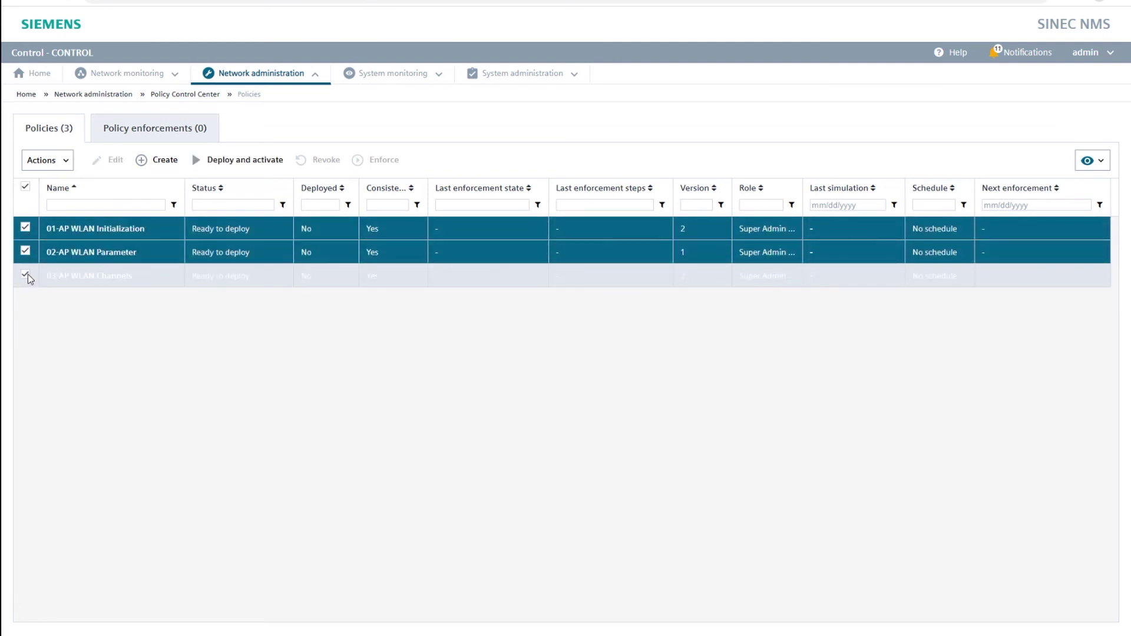
left_click(26, 275)
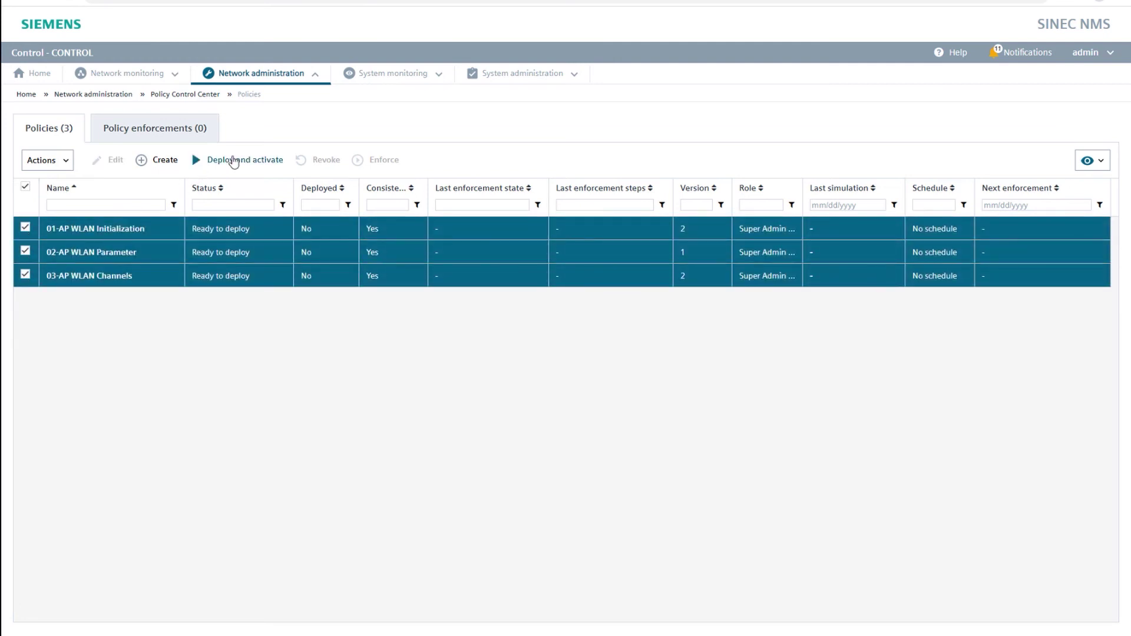
left_click(234, 160)
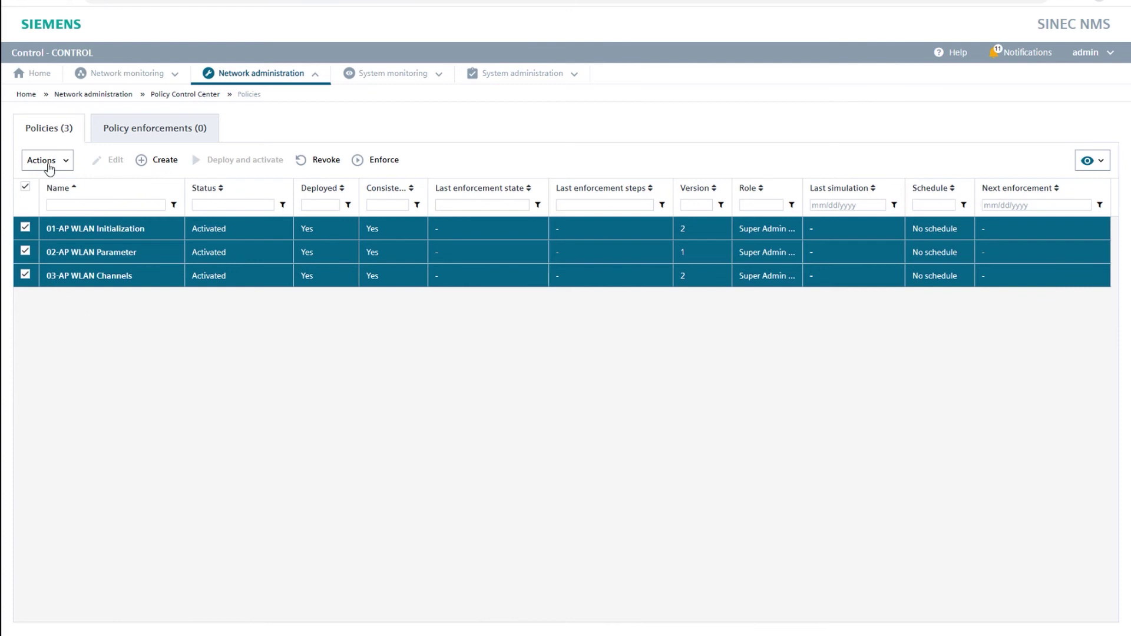
Simulate the policies and review the 01-AP WLAN Initialization simulation report for AP_01 and AP_02
left_click(47, 165)
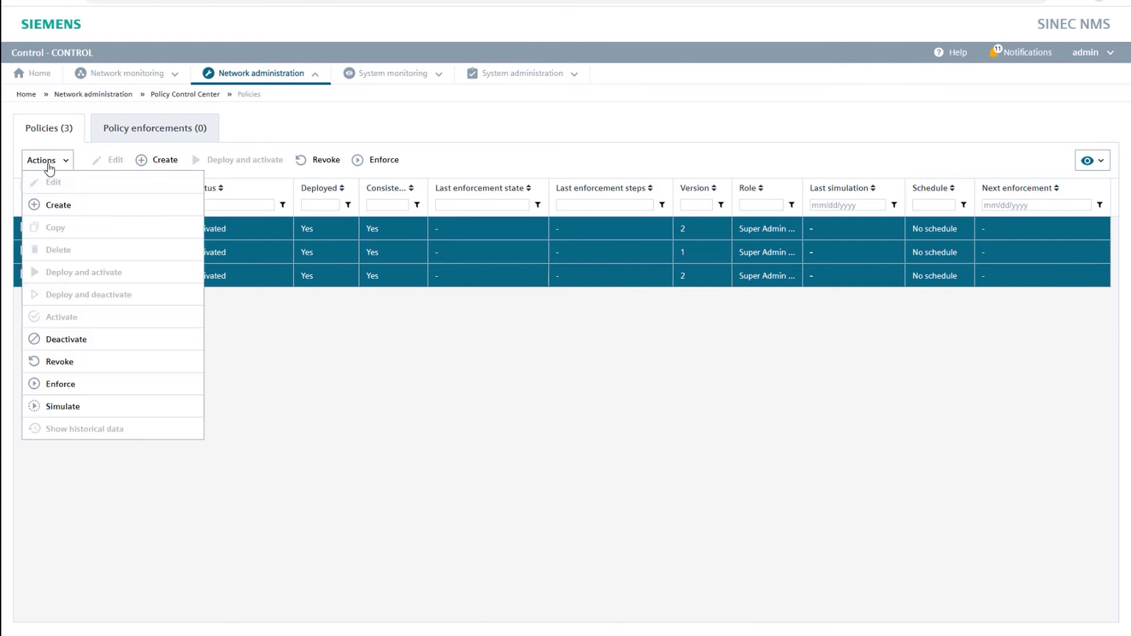
left_click(77, 409)
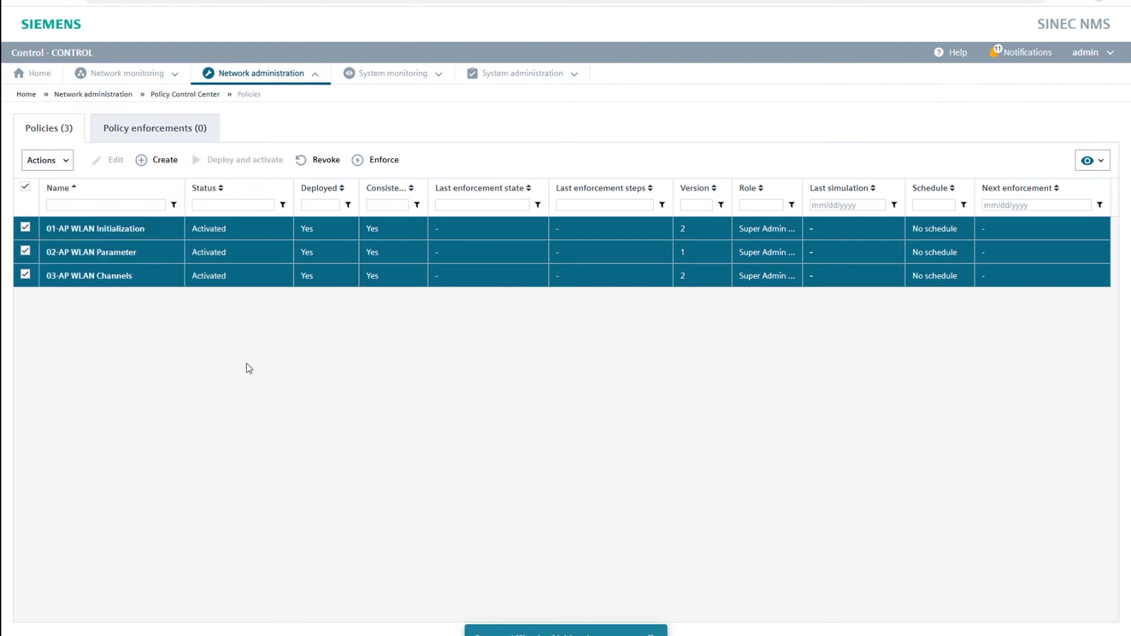
left_click(859, 234)
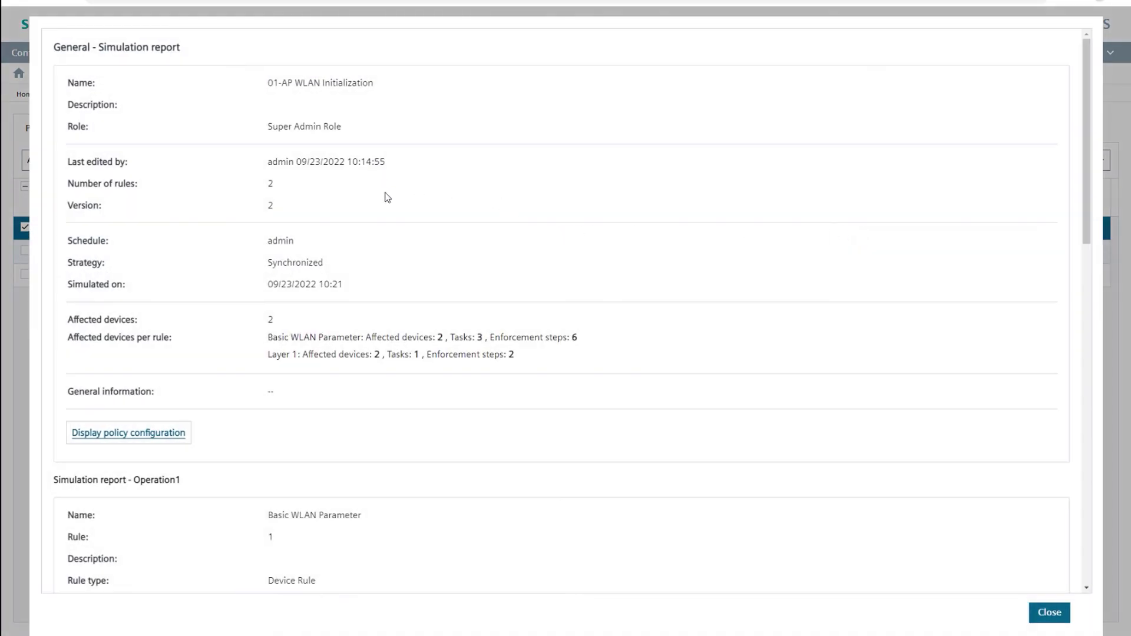
scroll(390, 202, "down", 5)
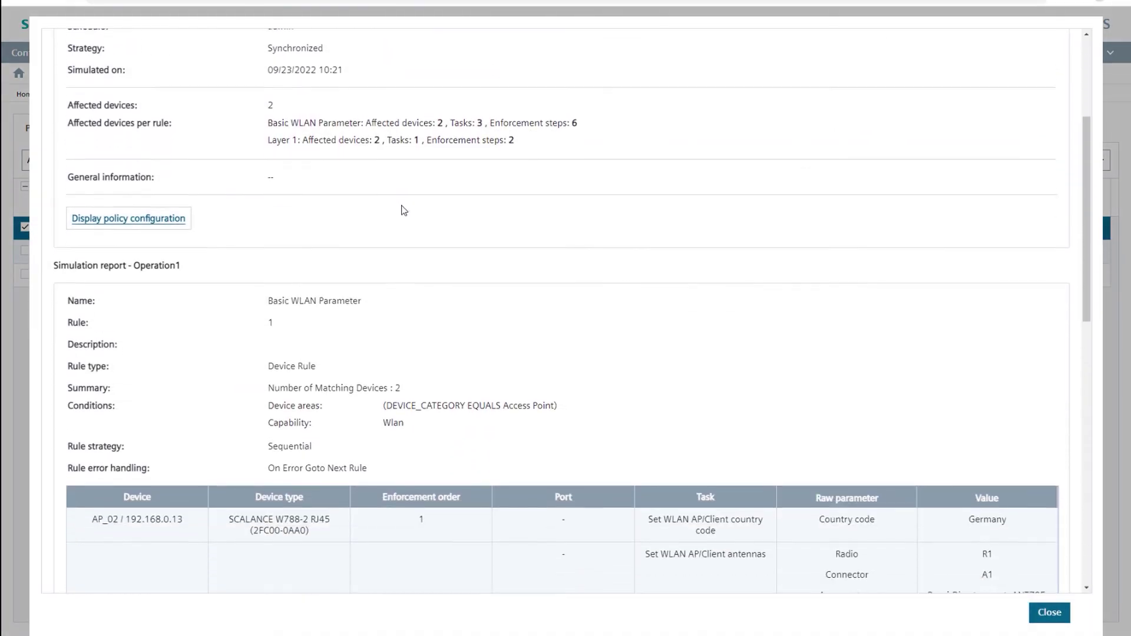
scroll(616, 333, "down", 4)
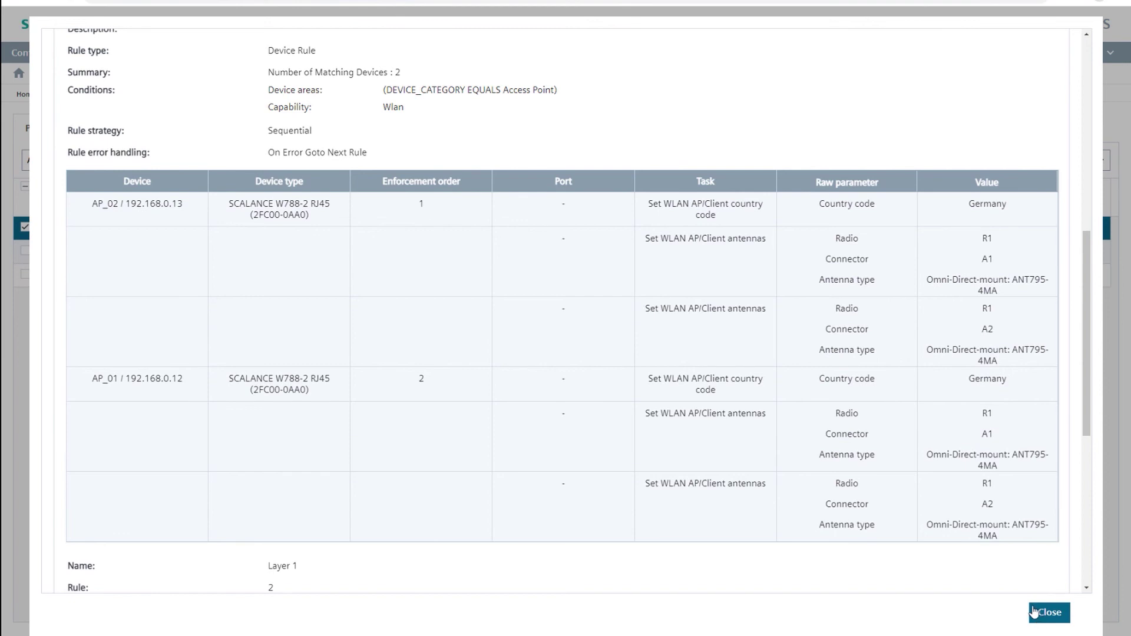
scroll(978, 486, "down", 2)
scroll(979, 488, "down", 4)
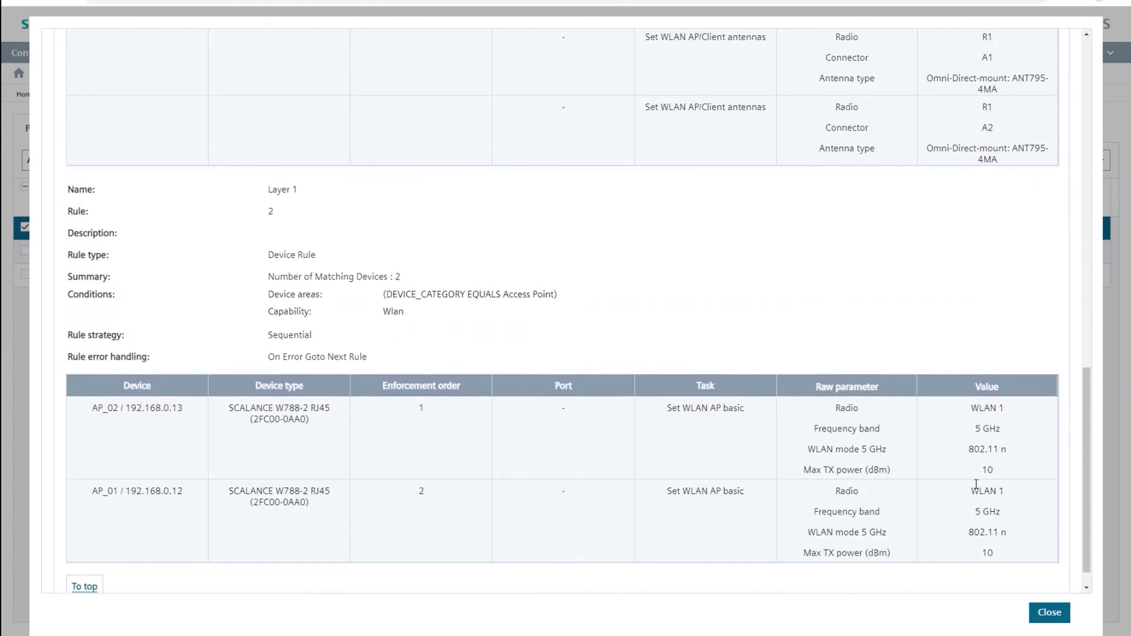
left_click(1048, 612)
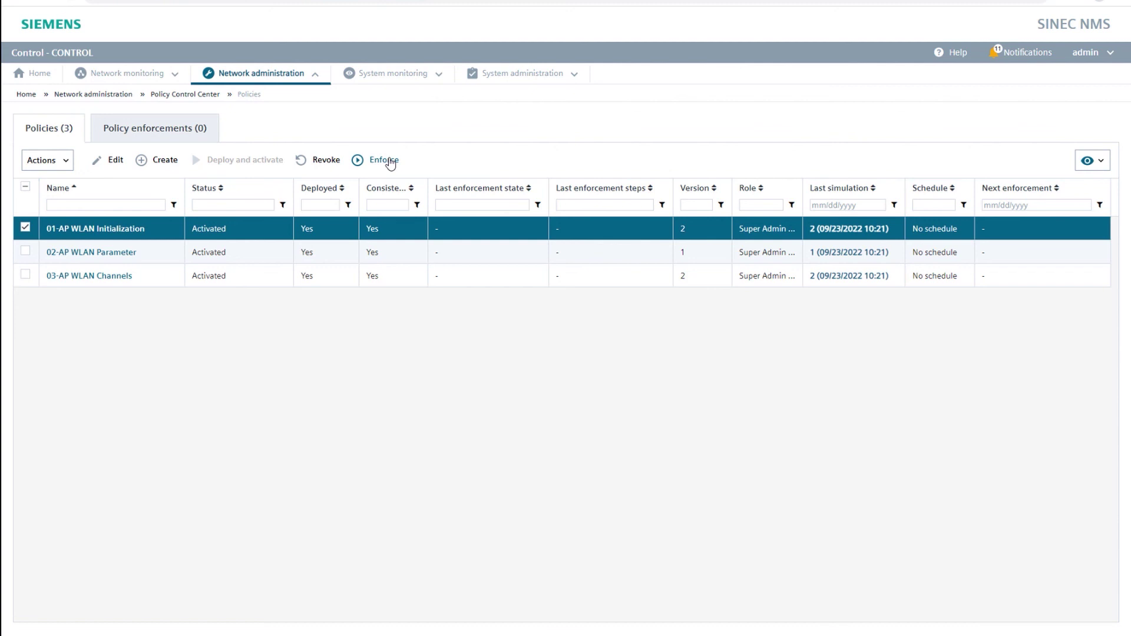
Enforce the 01-AP WLAN Initialization policy, then the 03-AP WLAN Channels policy, until each shows Success
left_click(390, 161)
left_click(111, 247)
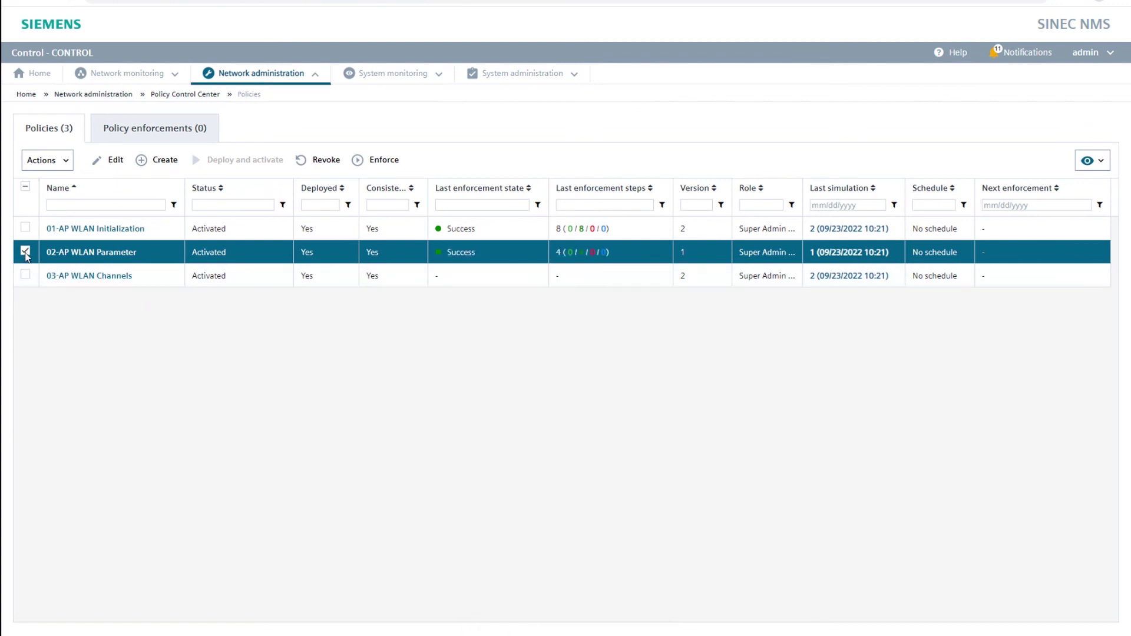
left_click(25, 250)
left_click(25, 274)
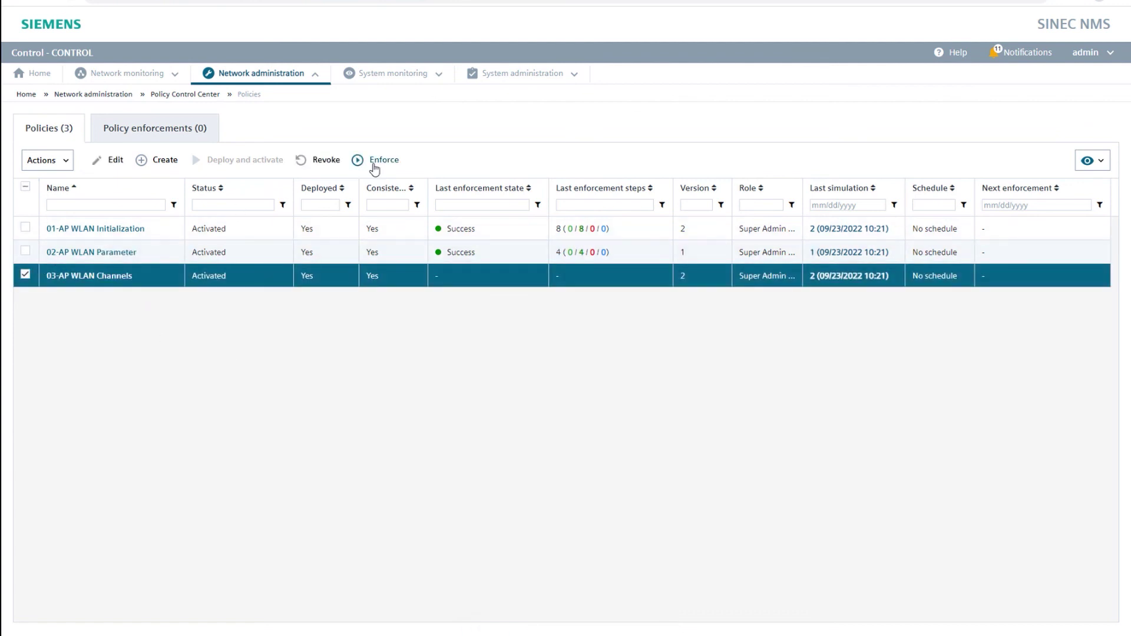
left_click(374, 168)
Show the Last enforcement column in the policies table and scroll it into view
left_click(1091, 160)
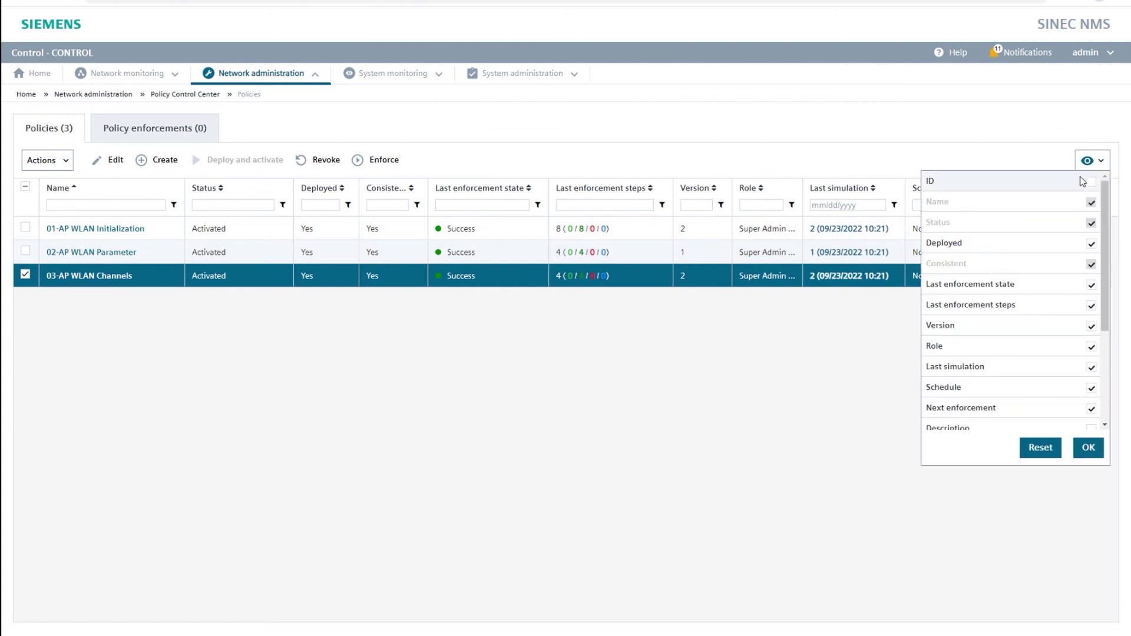
scroll(1056, 249, "down", 5)
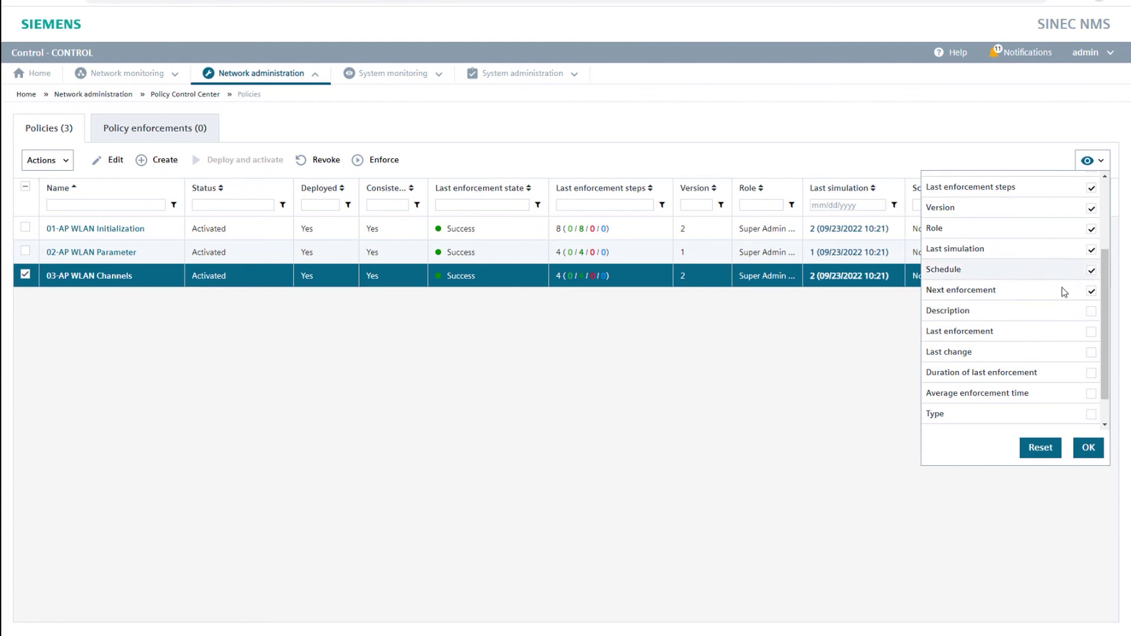
left_click(1095, 336)
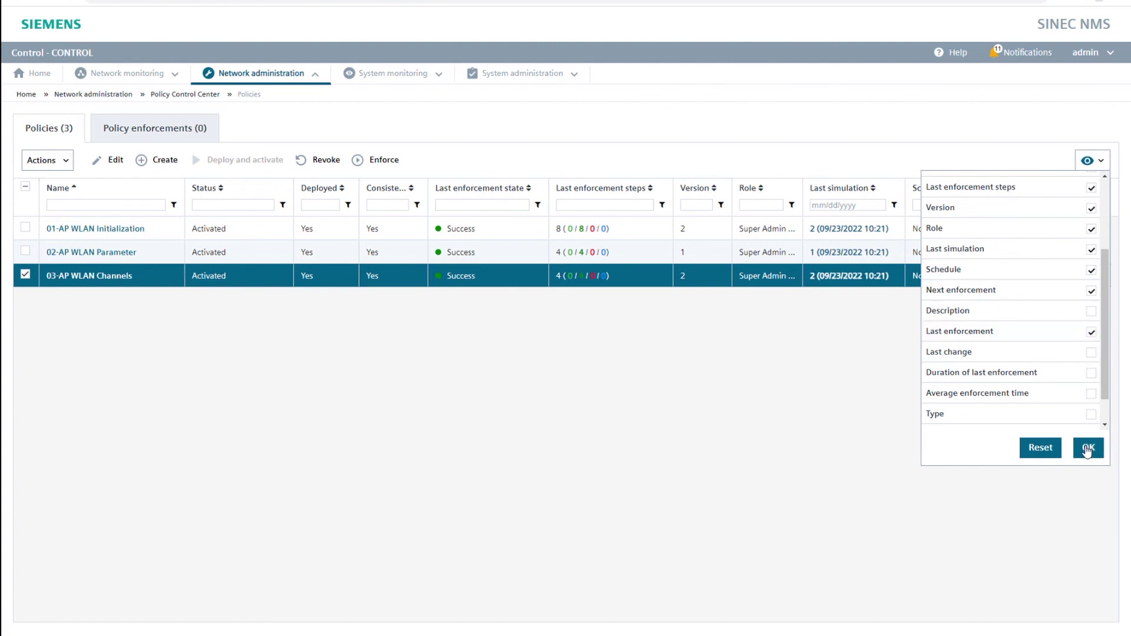
left_click(1088, 448)
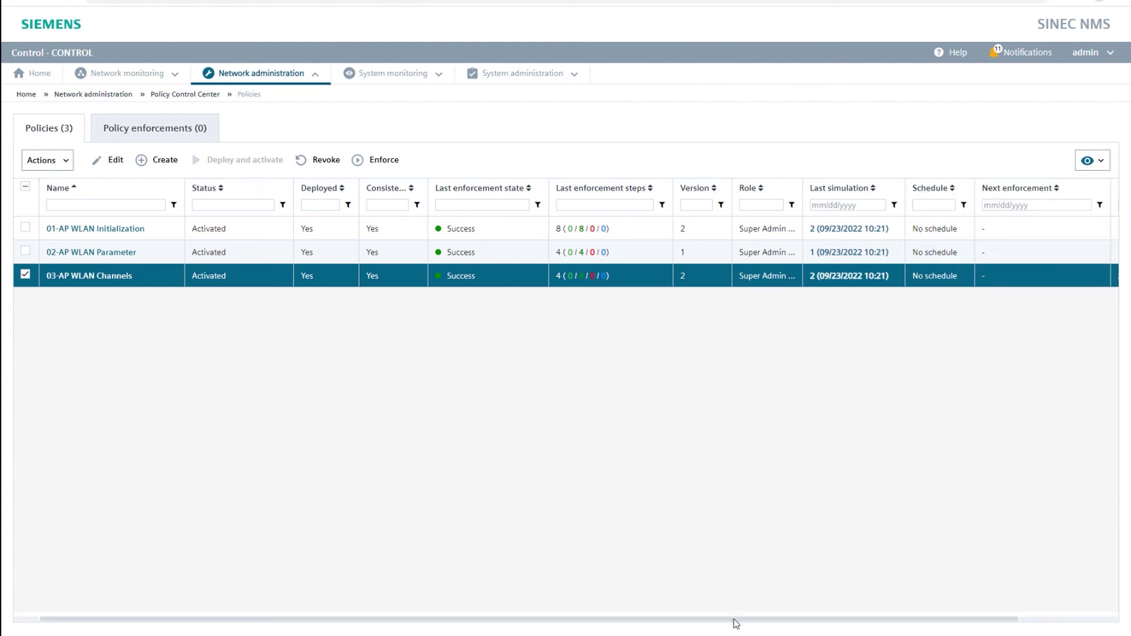
left_click_drag(736, 624, 836, 622)
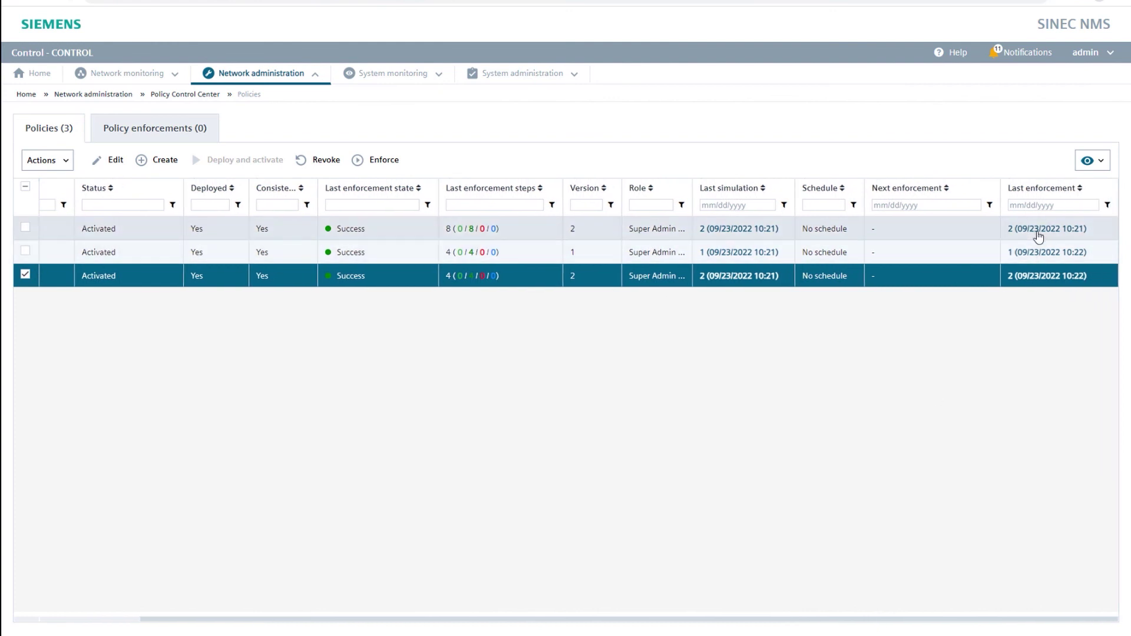
Open the 01-AP WLAN Initialization enforcement report and scroll through the AP_01 and AP_02 Success results
left_click(1035, 231)
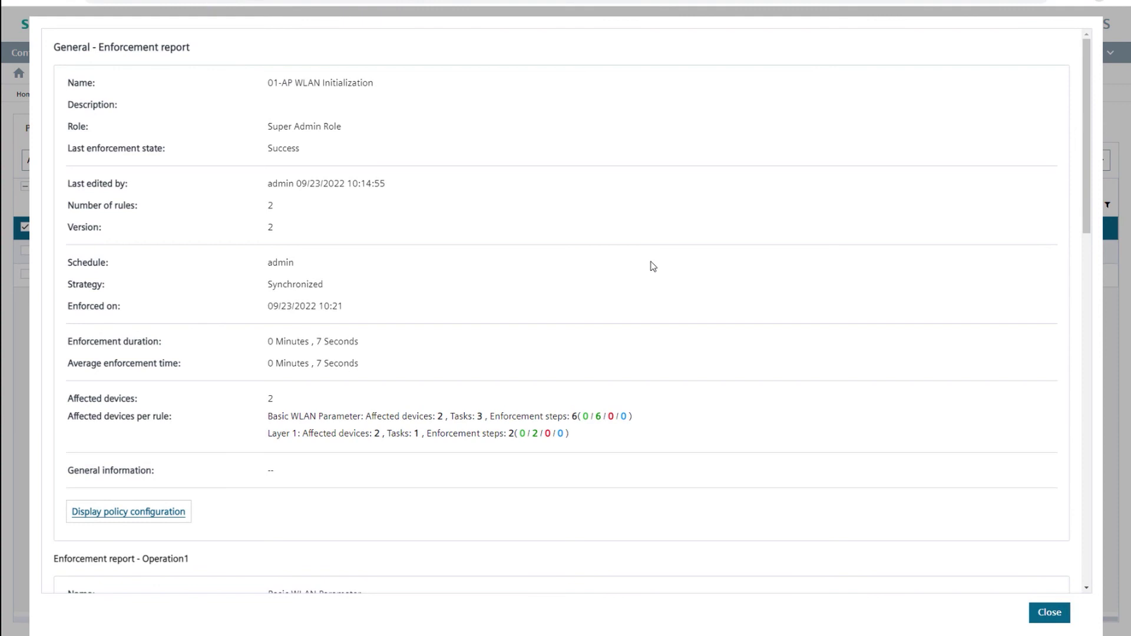
scroll(652, 266, "down", 4)
scroll(653, 266, "down", 6)
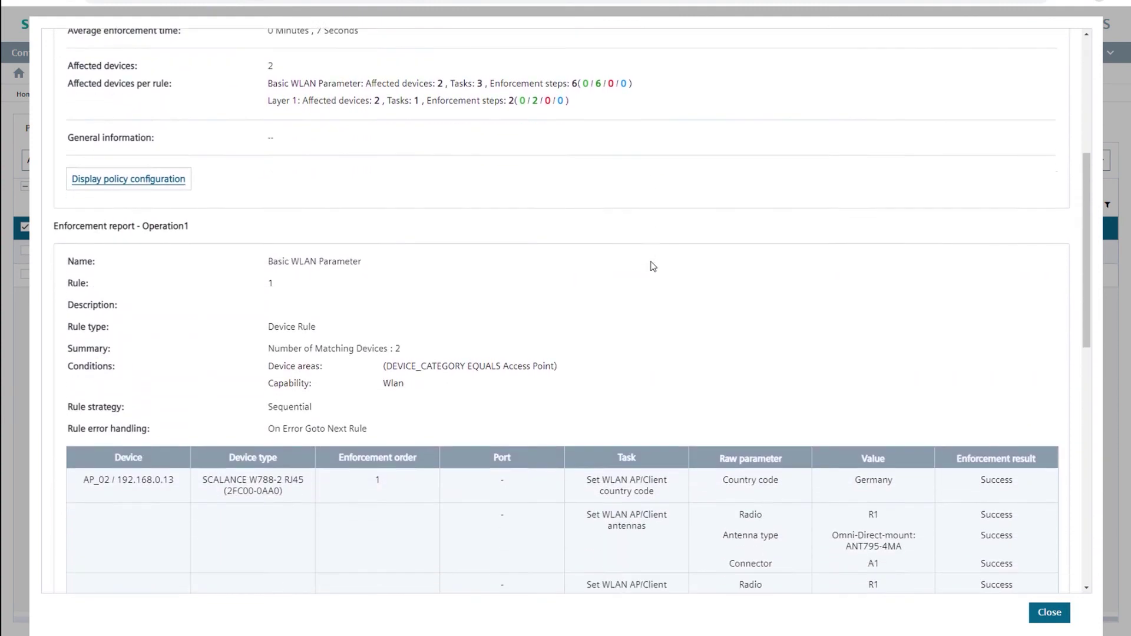
scroll(653, 266, "down", 8)
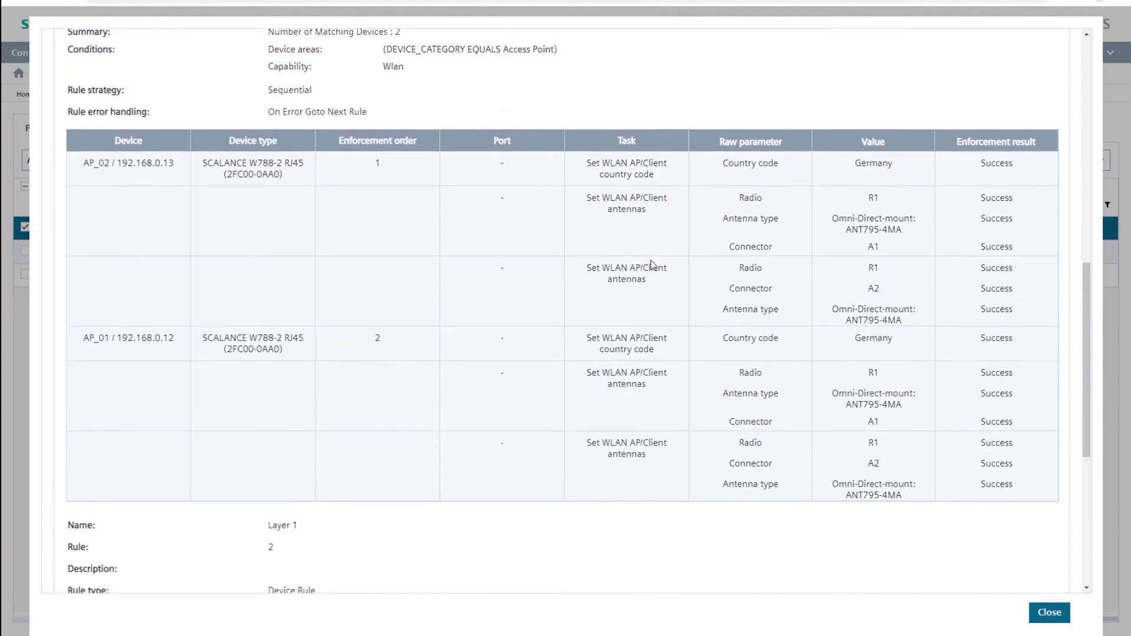